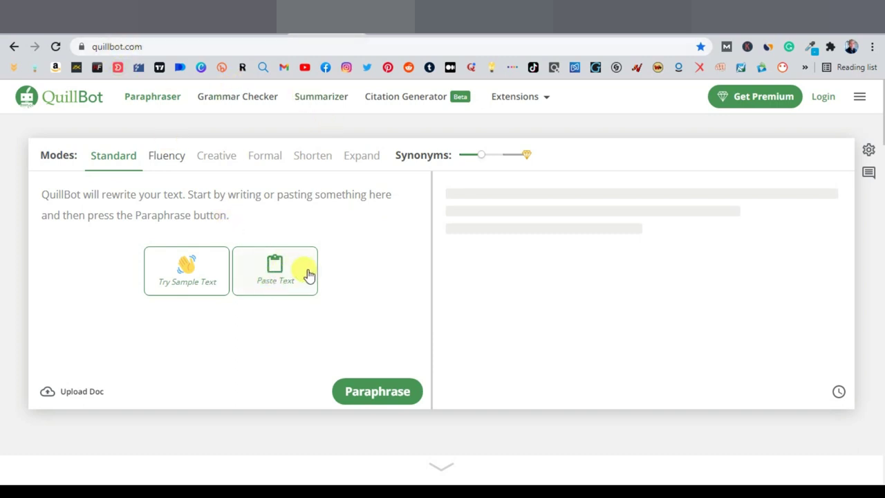
Paste the copied Okinawa Flat Belly Tonic article into the paraphraser and paraphrase it in Standard mode.
{"action": "left_click", "coordinate": [274, 268]}
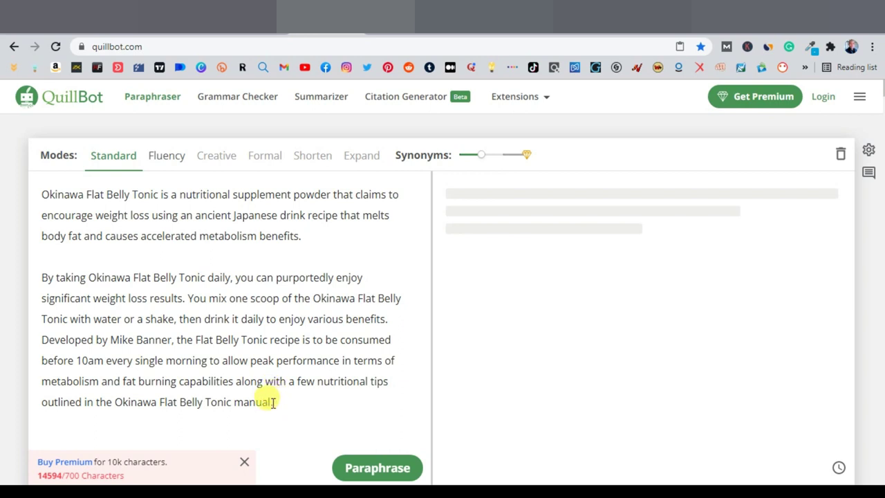
{"action": "scroll", "coordinate": [262, 316], "scroll_direction": "down", "scroll_amount": 10}
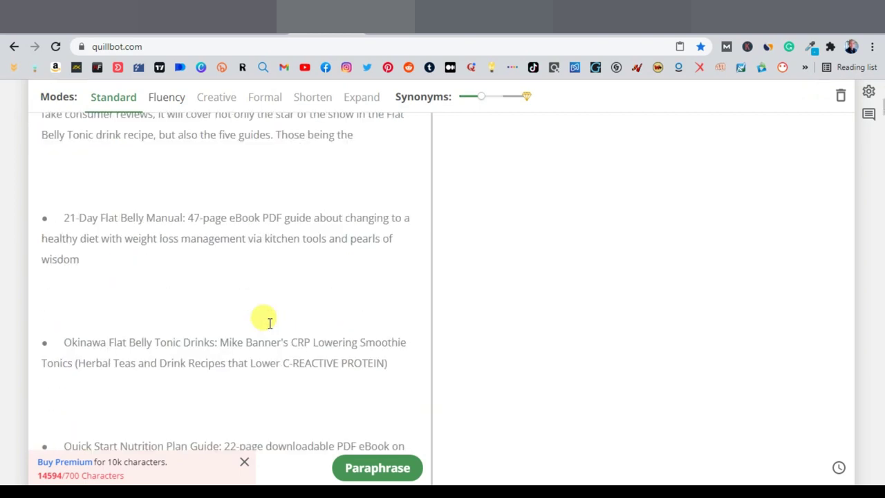
{"action": "scroll", "coordinate": [270, 323], "scroll_direction": "up", "scroll_amount": 10}
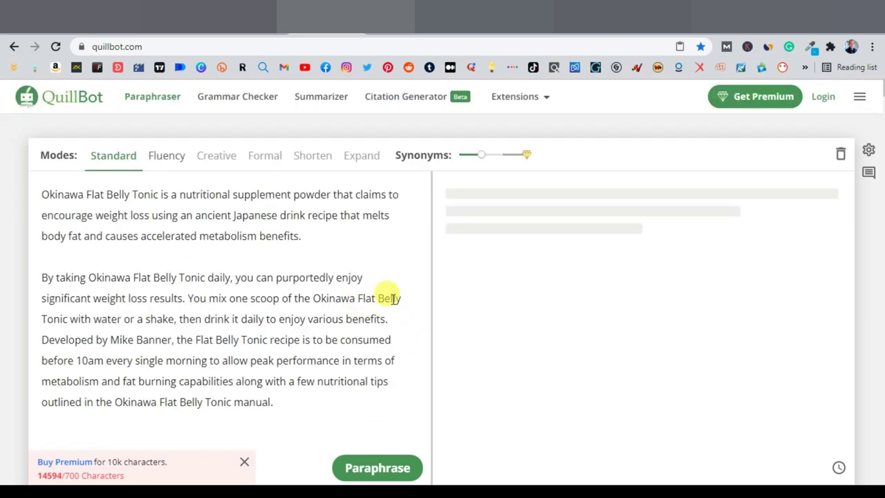
{"action": "left_click", "coordinate": [376, 469]}
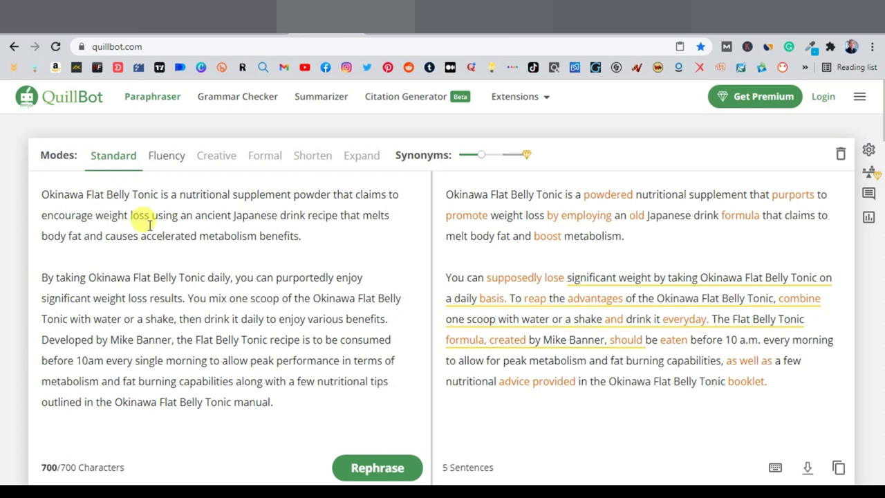
Compare the paraphrased paragraphs with the original article text.
{"action": "left_click_drag", "start_coordinate": [459, 193], "coordinate": [644, 200]}
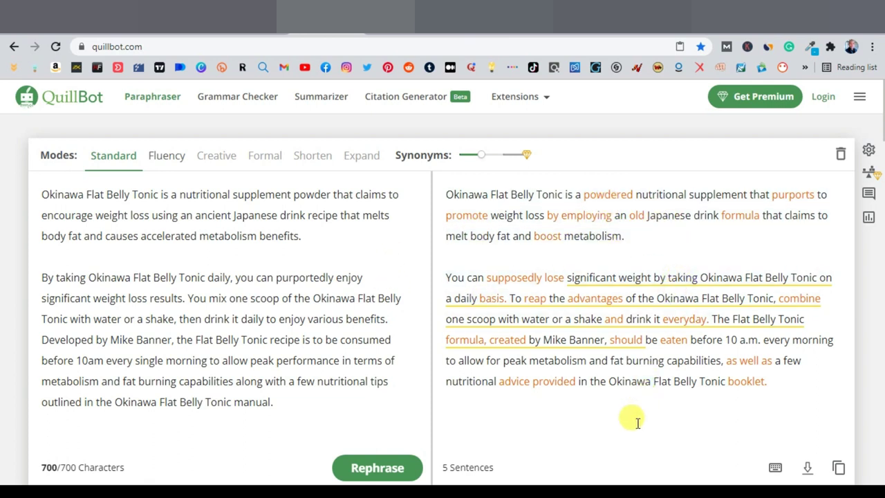
{"action": "scroll", "coordinate": [636, 387], "scroll_direction": "down", "scroll_amount": 1}
{"action": "scroll", "coordinate": [650, 332], "scroll_direction": "up", "scroll_amount": 1}
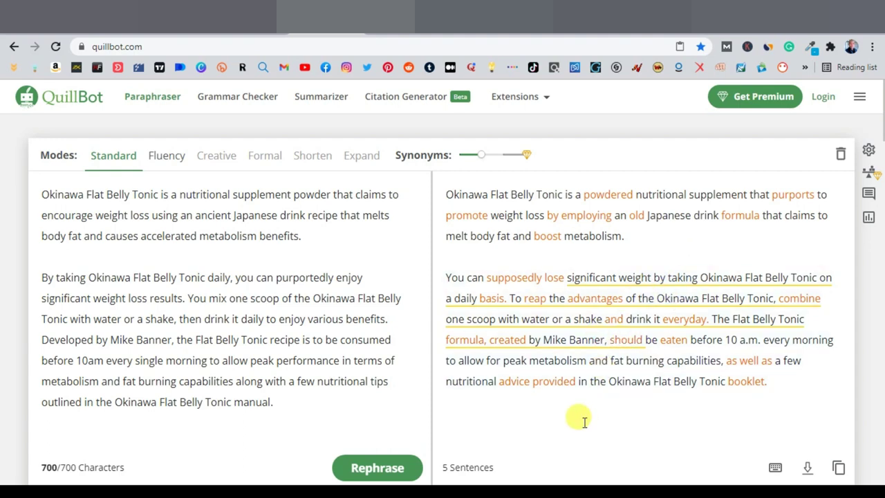
{"action": "scroll", "coordinate": [584, 422], "scroll_direction": "down", "scroll_amount": 2}
{"action": "scroll", "coordinate": [580, 311], "scroll_direction": "up", "scroll_amount": 1}
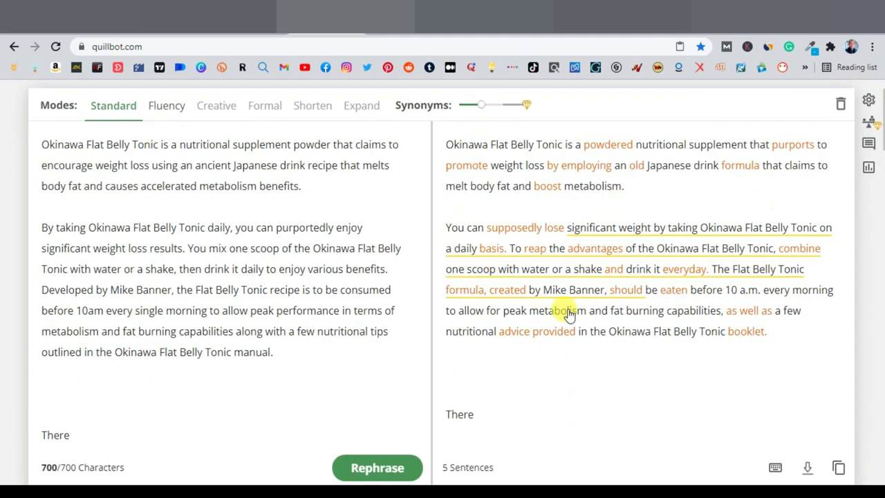
{"action": "scroll", "coordinate": [568, 314], "scroll_direction": "up", "scroll_amount": 1}
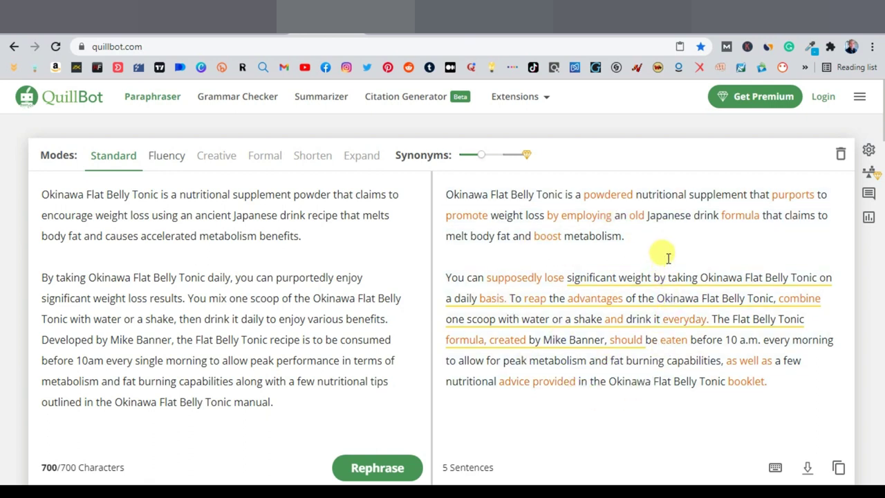
Copy the paraphrased text and paste it into the blank Google Docs document.
{"action": "left_click", "coordinate": [838, 469]}
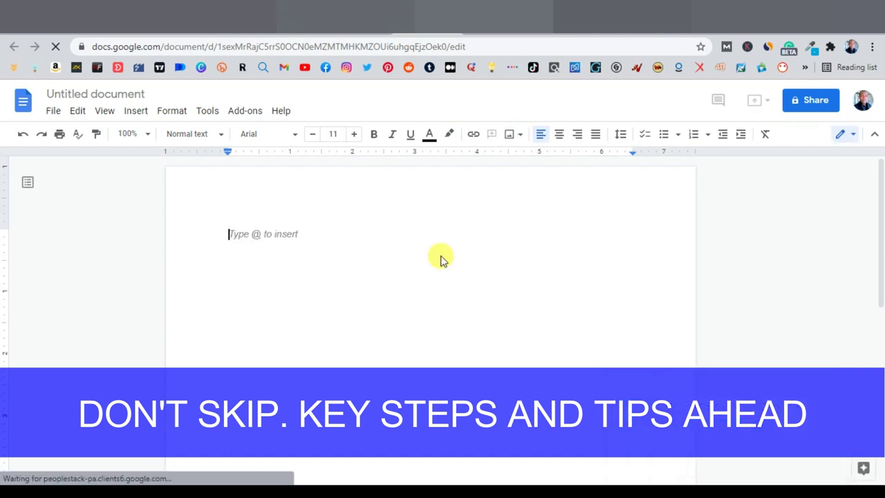
{"action": "right_click", "coordinate": [257, 233]}
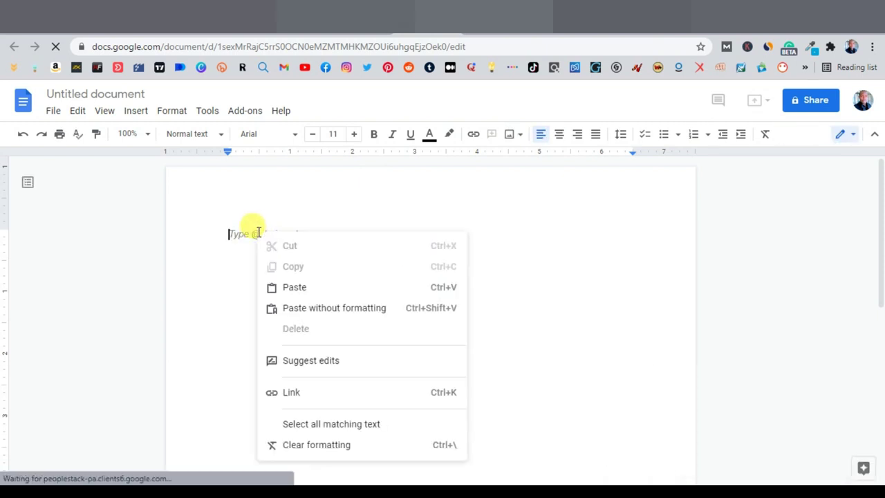
{"action": "left_click", "coordinate": [295, 288]}
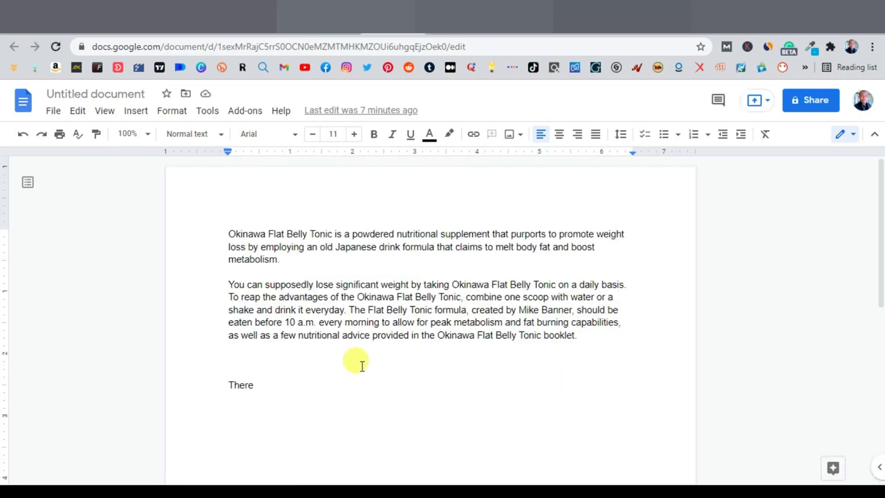
{"action": "scroll", "coordinate": [321, 337], "scroll_direction": "down", "scroll_amount": 2}
{"action": "scroll", "coordinate": [367, 332], "scroll_direction": "down", "scroll_amount": 2}
{"action": "scroll", "coordinate": [365, 333], "scroll_direction": "up", "scroll_amount": 4}
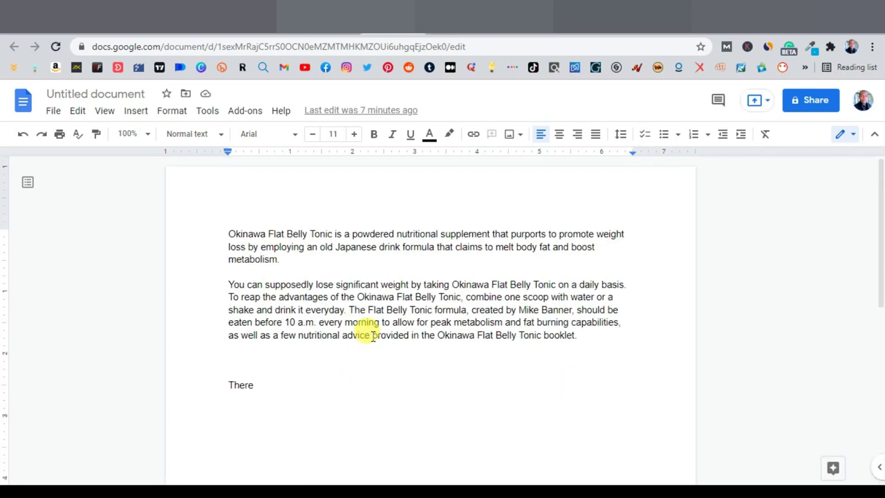
{"action": "scroll", "coordinate": [440, 360], "scroll_direction": "down", "scroll_amount": 3}
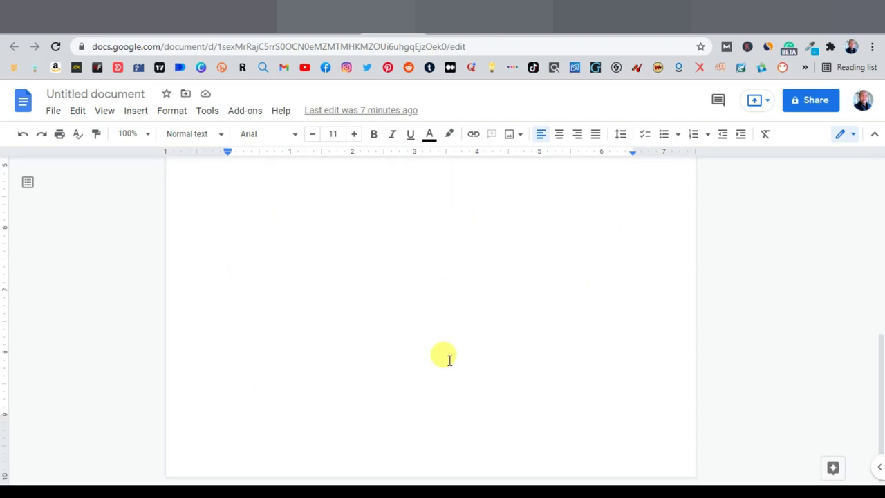
{"action": "scroll", "coordinate": [446, 358], "scroll_direction": "up", "scroll_amount": 3}
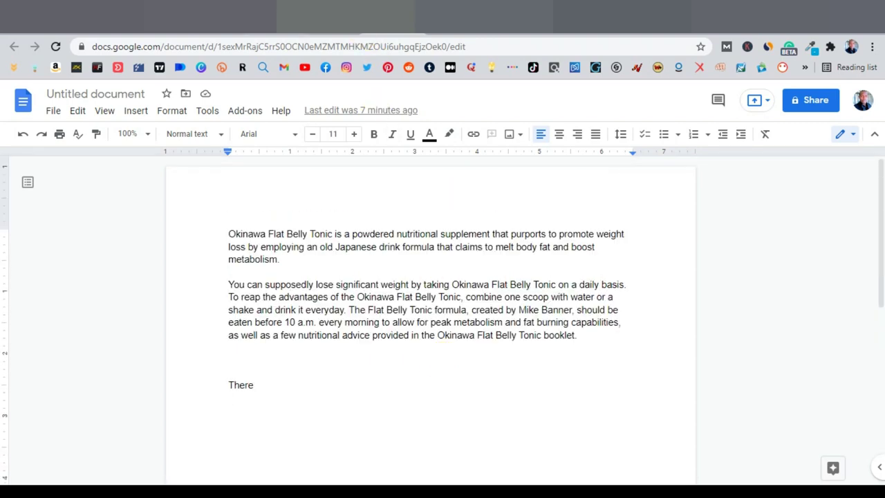
Switch back to QuillBot and examine the article text that lies beyond the 700-character limit.
{"action": "left_click", "coordinate": [373, 17]}
{"action": "scroll", "coordinate": [349, 280], "scroll_direction": "down", "scroll_amount": 1}
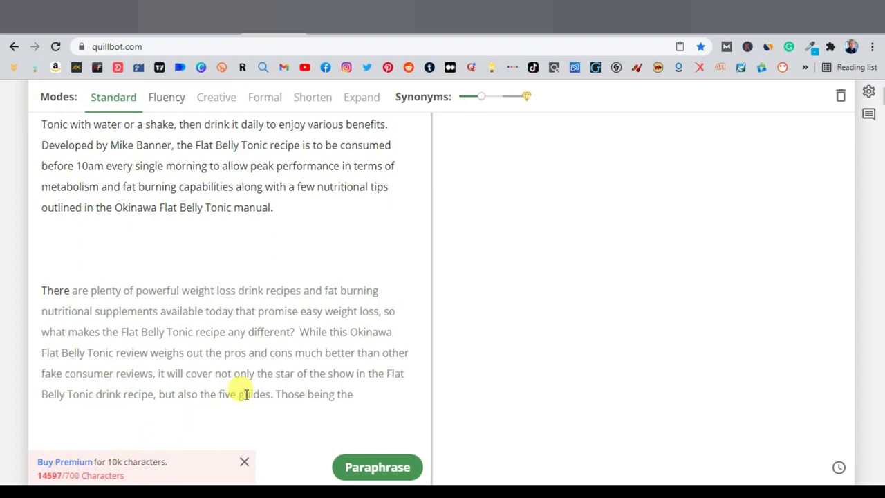
{"action": "scroll", "coordinate": [323, 368], "scroll_direction": "down", "scroll_amount": 3}
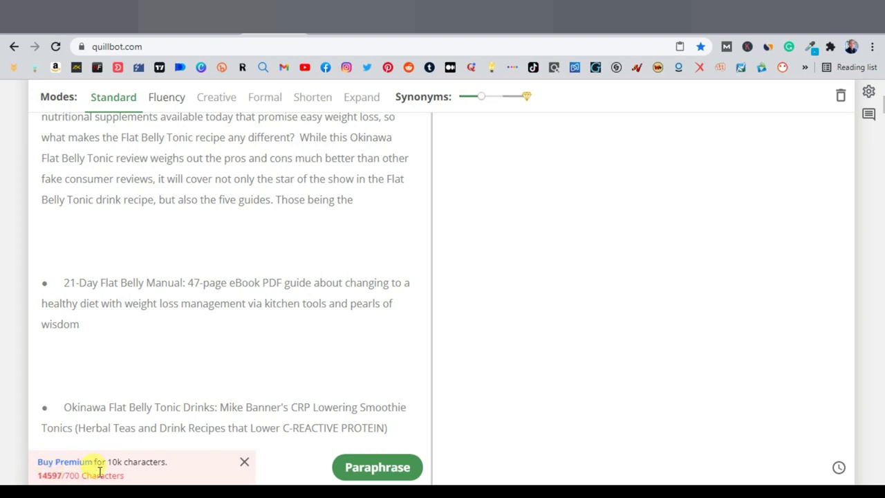
{"action": "scroll", "coordinate": [253, 385], "scroll_direction": "up", "scroll_amount": 8}
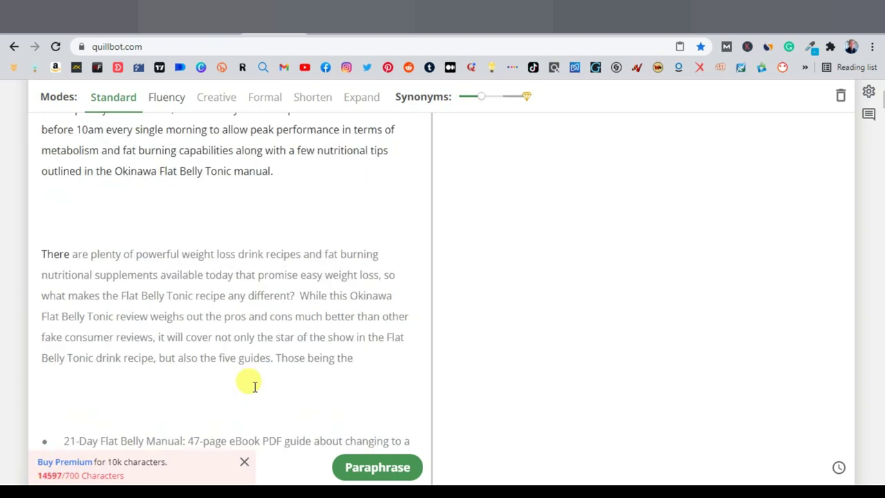
{"action": "scroll", "coordinate": [208, 391], "scroll_direction": "down", "scroll_amount": 1}
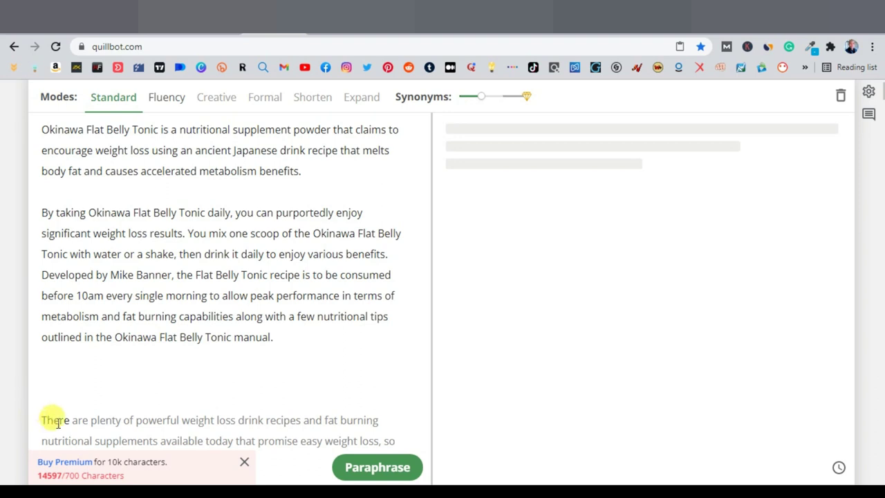
{"action": "scroll", "coordinate": [329, 343], "scroll_direction": "up", "scroll_amount": 1}
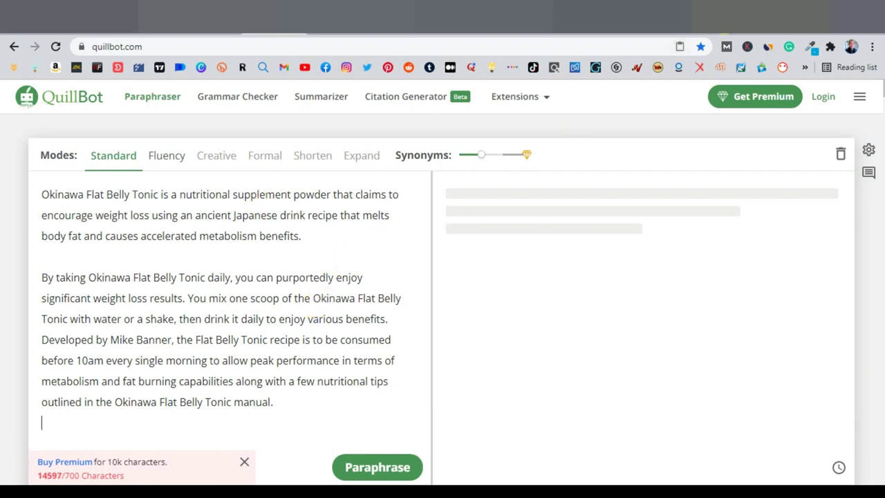
Search Google for "article rewriter" in a new browser tab and minimize the on-screen keyboard.
{"action": "left_click", "coordinate": [346, 67]}
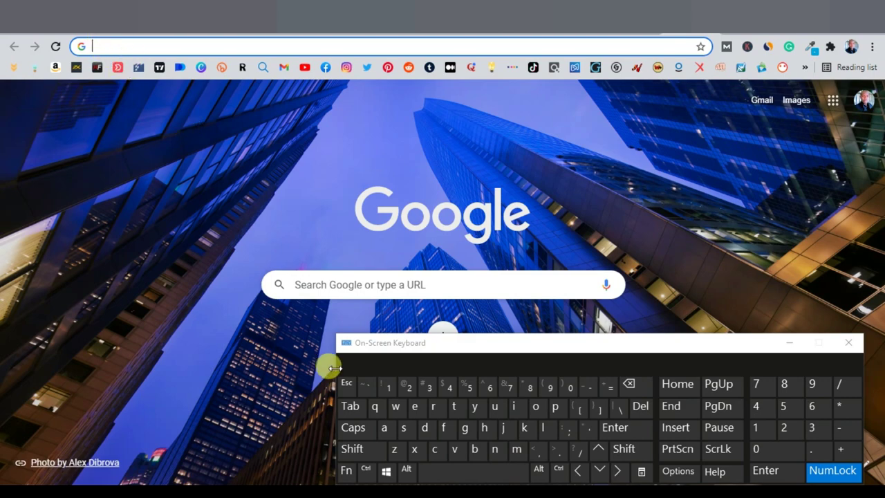
{"action": "type", "text": "article rewriter"}
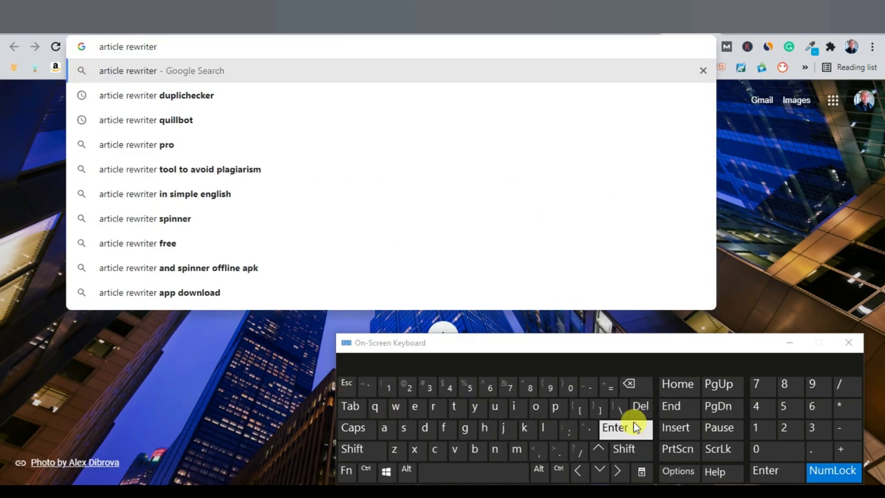
{"action": "left_click", "coordinate": [635, 427]}
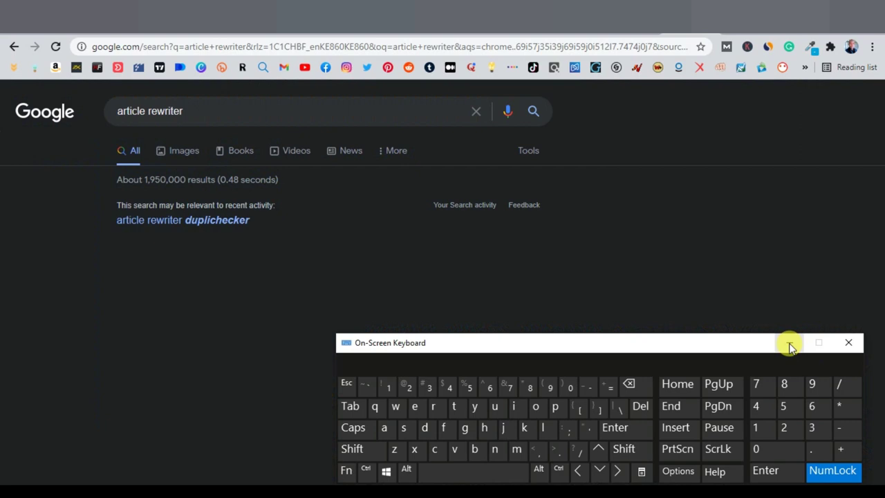
{"action": "left_click", "coordinate": [789, 342]}
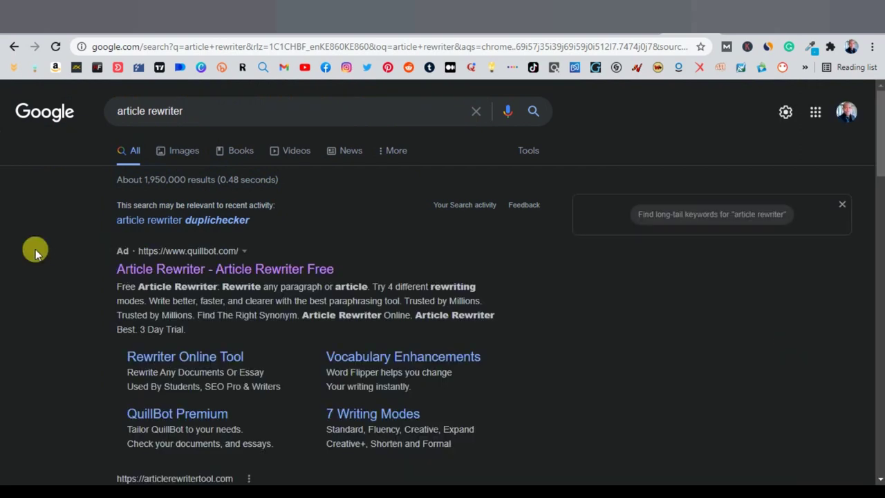
Look through the article rewriter search results and open the DupliChecker site.
{"action": "scroll", "coordinate": [94, 246], "scroll_direction": "down", "scroll_amount": 1}
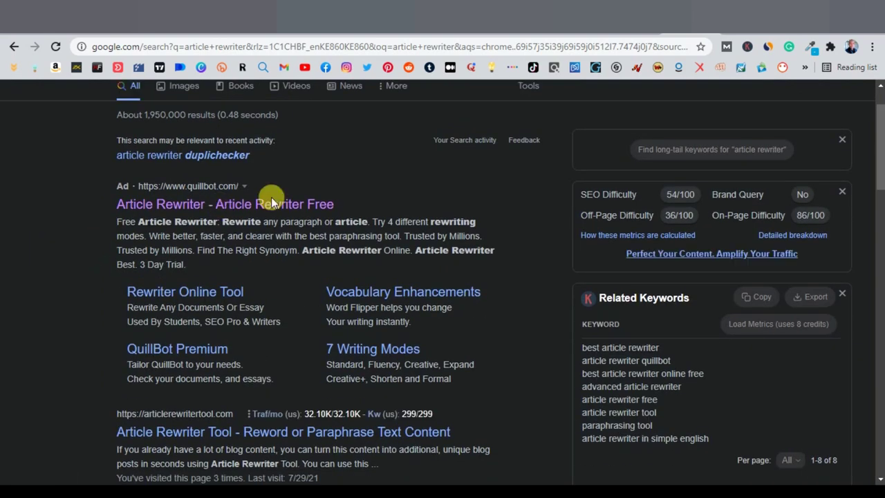
{"action": "scroll", "coordinate": [101, 250], "scroll_direction": "down", "scroll_amount": 2}
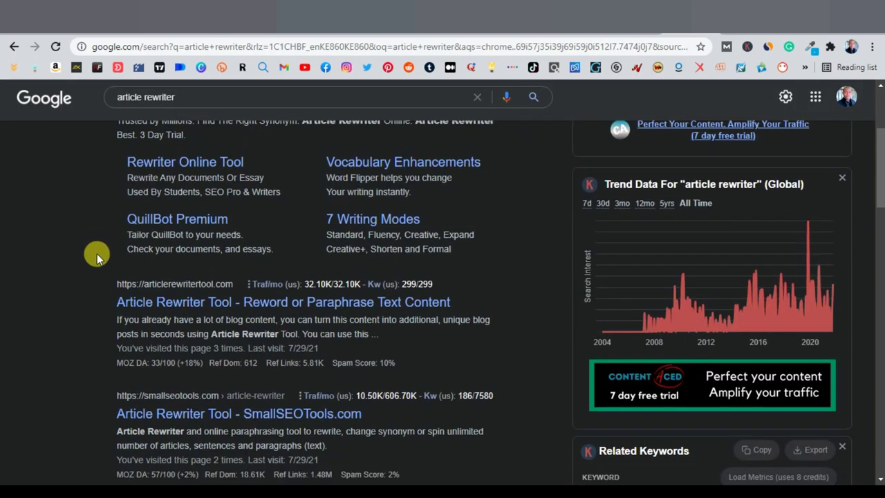
{"action": "scroll", "coordinate": [112, 299], "scroll_direction": "down", "scroll_amount": 2}
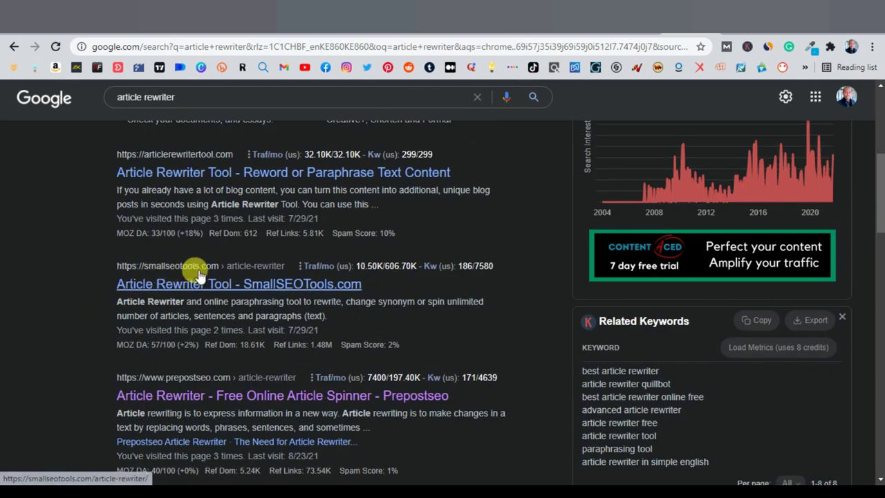
{"action": "scroll", "coordinate": [153, 273], "scroll_direction": "down", "scroll_amount": 1}
{"action": "scroll", "coordinate": [117, 273], "scroll_direction": "down", "scroll_amount": 1}
{"action": "scroll", "coordinate": [180, 256], "scroll_direction": "up", "scroll_amount": 1}
{"action": "scroll", "coordinate": [138, 297], "scroll_direction": "down", "scroll_amount": 2}
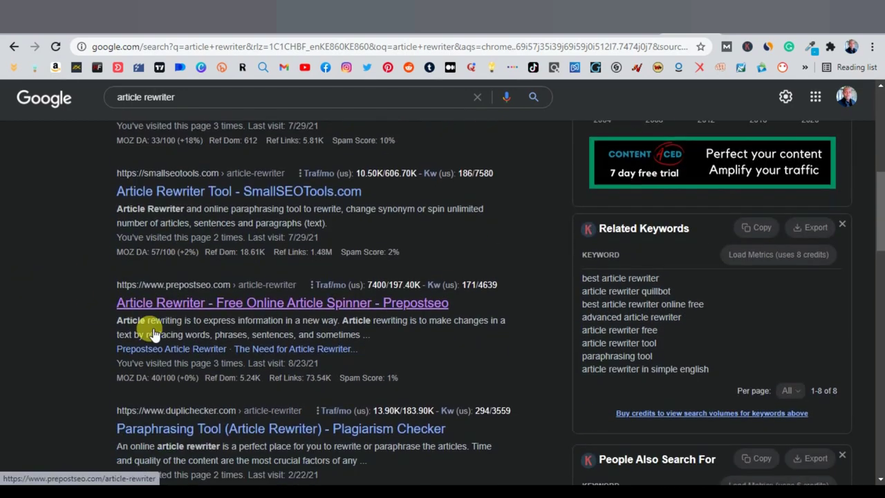
{"action": "scroll", "coordinate": [86, 259], "scroll_direction": "down", "scroll_amount": 1}
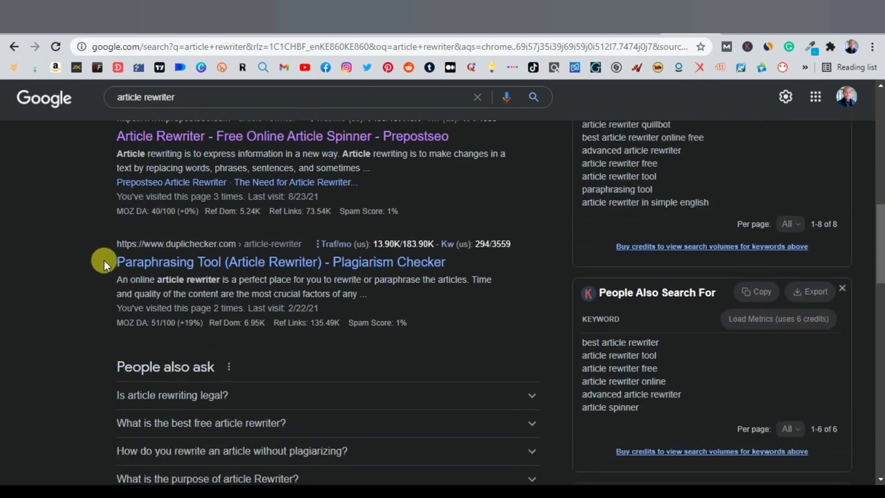
{"action": "left_click", "coordinate": [213, 262]}
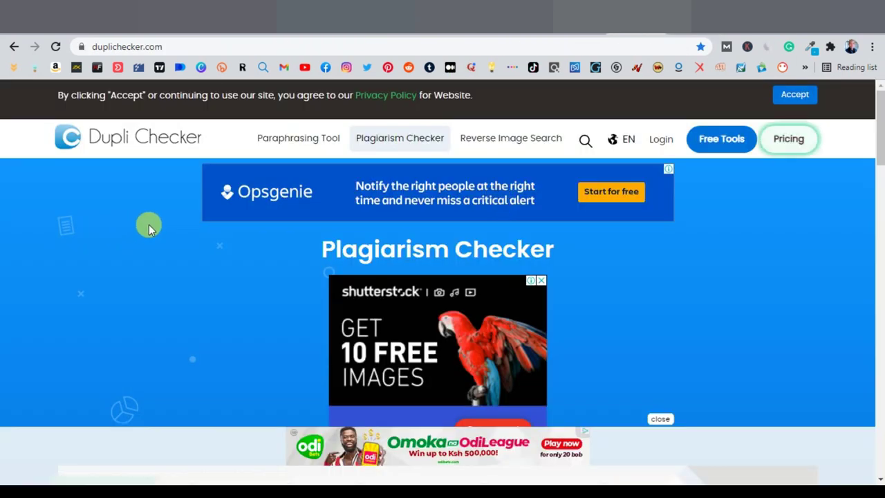
Open DupliChecker's Paraphrasing Tool (Article Rewriter) page and go to its text entry box.
{"action": "scroll", "coordinate": [149, 224], "scroll_direction": "down", "scroll_amount": 2}
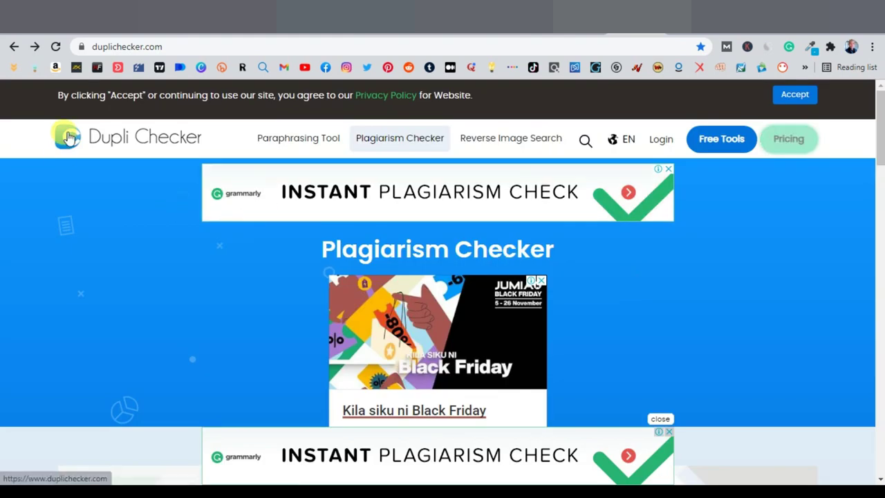
{"action": "left_click", "coordinate": [300, 141]}
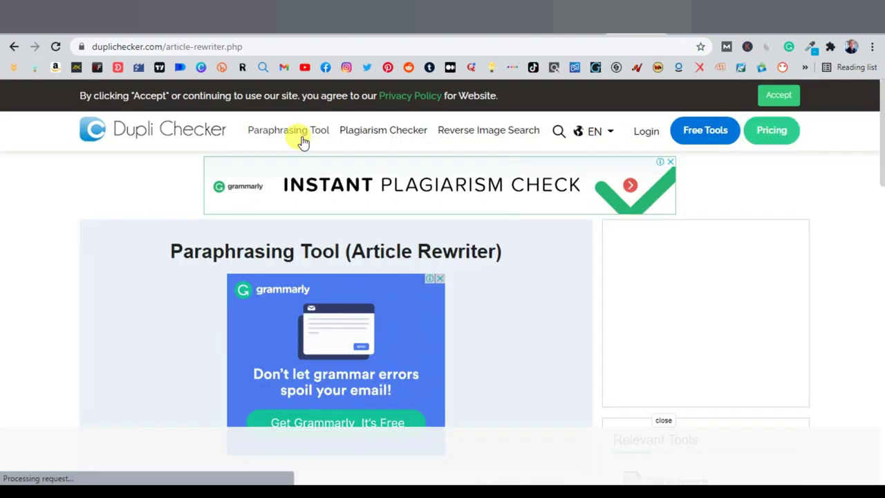
{"action": "scroll", "coordinate": [207, 207], "scroll_direction": "down", "scroll_amount": 4}
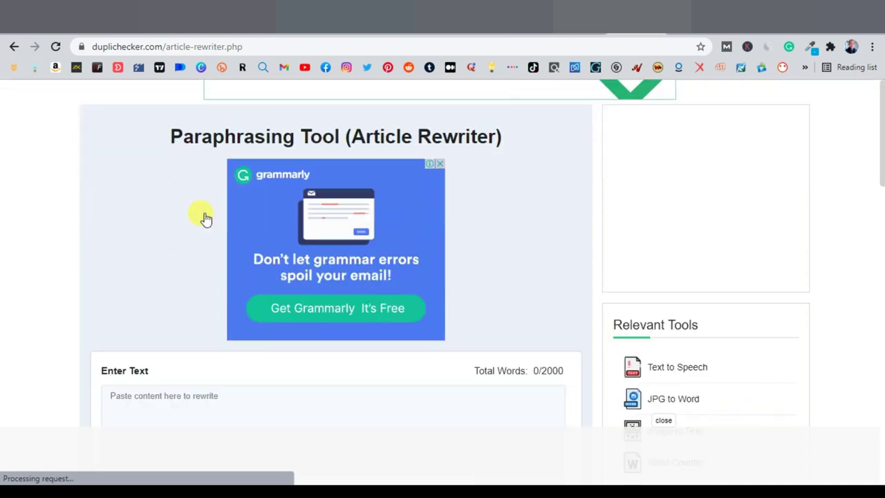
{"action": "scroll", "coordinate": [194, 222], "scroll_direction": "down", "scroll_amount": 4}
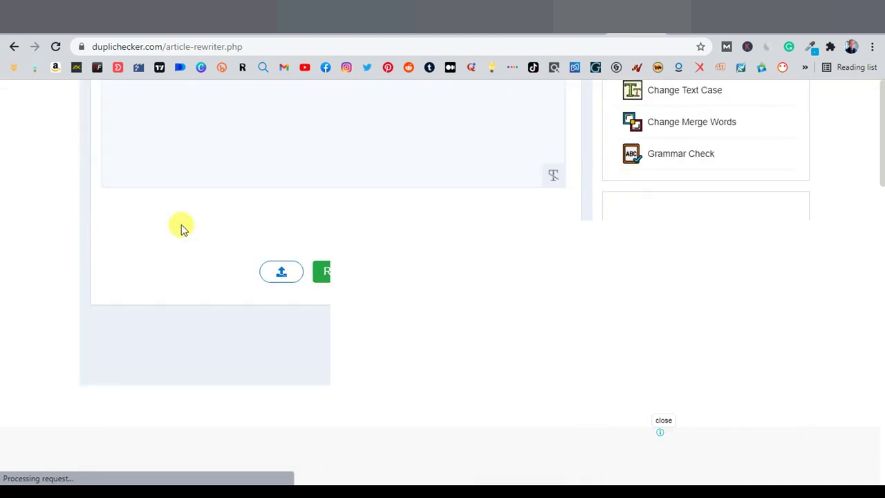
{"action": "scroll", "coordinate": [159, 161], "scroll_direction": "up", "scroll_amount": 2}
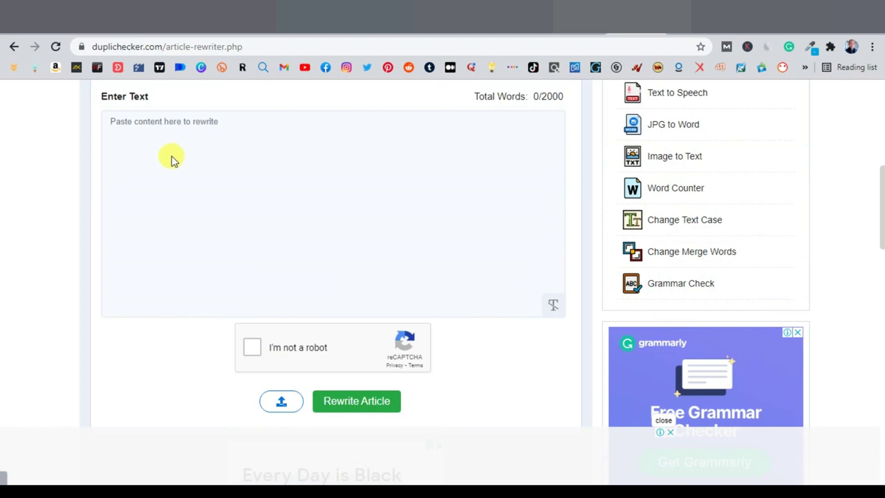
{"action": "scroll", "coordinate": [172, 159], "scroll_direction": "up", "scroll_amount": 1}
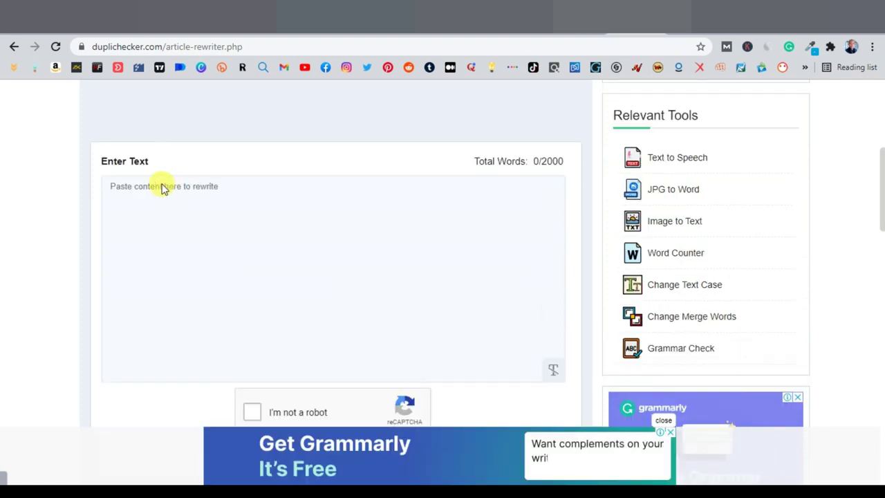
Paste the copied article into DupliChecker's text entry box.
{"action": "left_click", "coordinate": [164, 193]}
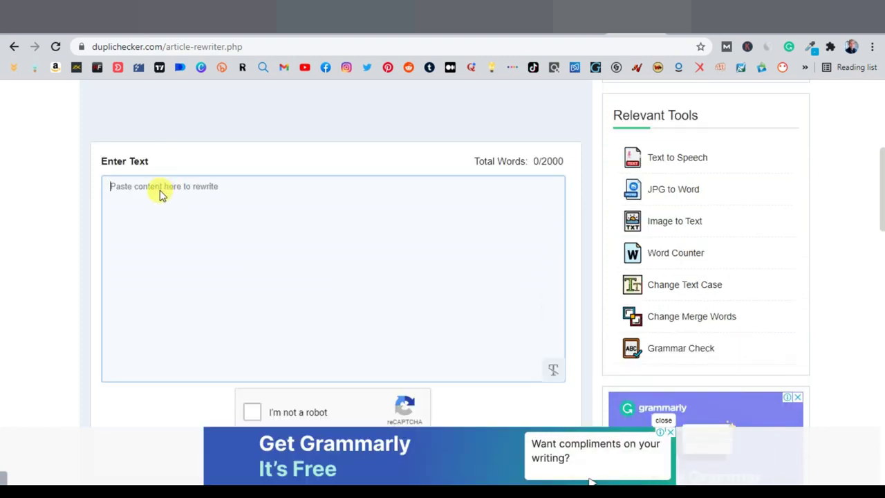
{"action": "right_click", "coordinate": [161, 193]}
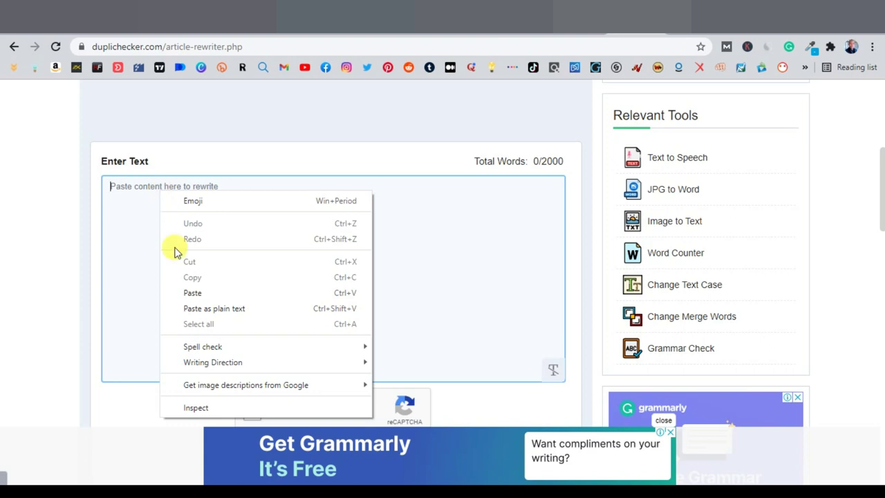
{"action": "left_click", "coordinate": [195, 292]}
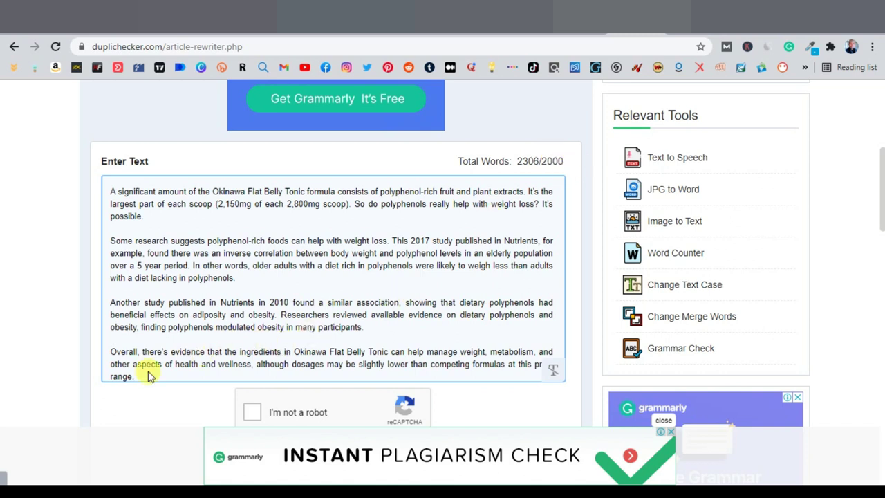
Delete the article's closing paragraphs after "your immune system resides in your gut" to fit the 2000-word limit, and minimize the on-screen keyboard.
{"action": "left_click_drag", "start_coordinate": [138, 376], "coordinate": [110, 195]}
{"action": "key", "text": "ctrl+super+o"}
{"action": "key", "text": "BackSpace"}
{"action": "key", "text": "BackSpace"}
{"action": "left_click_drag", "start_coordinate": [114, 304], "coordinate": [103, 229]}
{"action": "key", "text": "BackSpace"}
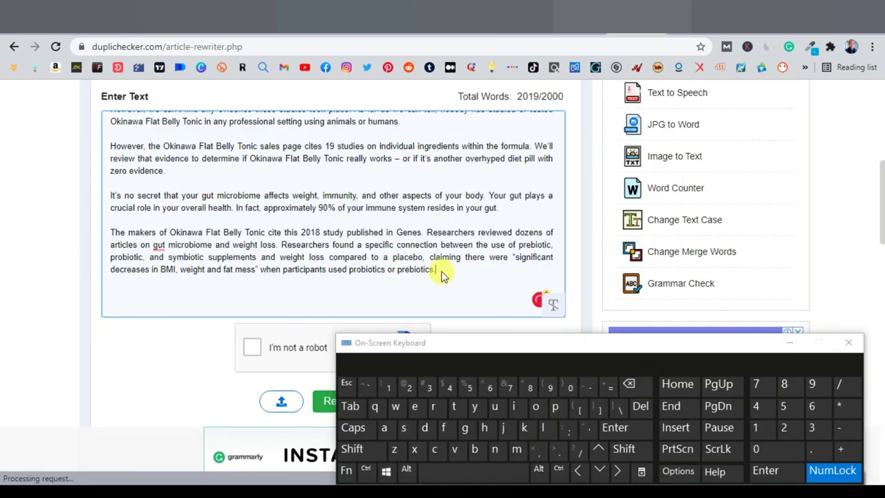
{"action": "left_click_drag", "start_coordinate": [438, 273], "coordinate": [109, 232]}
{"action": "key", "text": "BackSpace"}
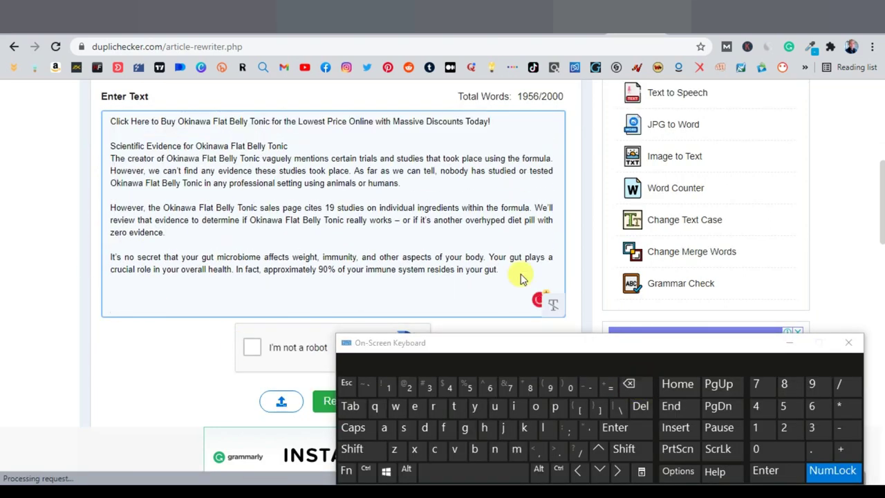
{"action": "left_click", "coordinate": [789, 344]}
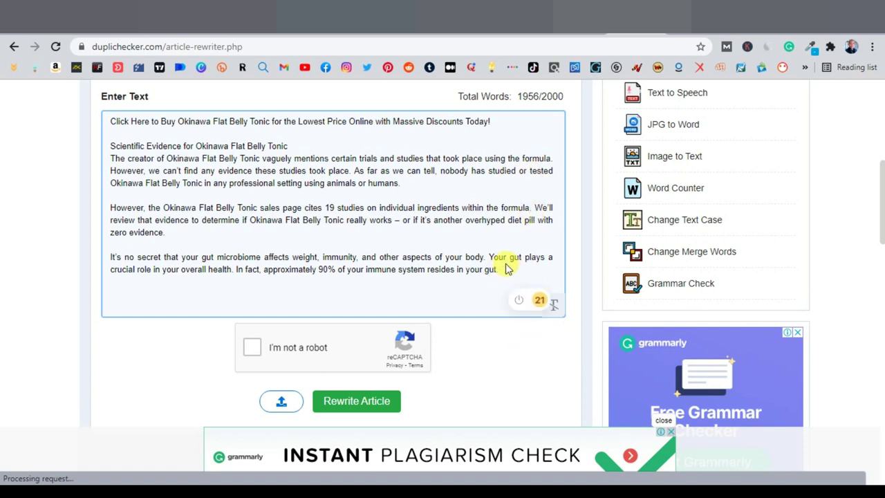
Complete the "I'm not a robot" check and rewrite the article.
{"action": "left_click", "coordinate": [253, 349]}
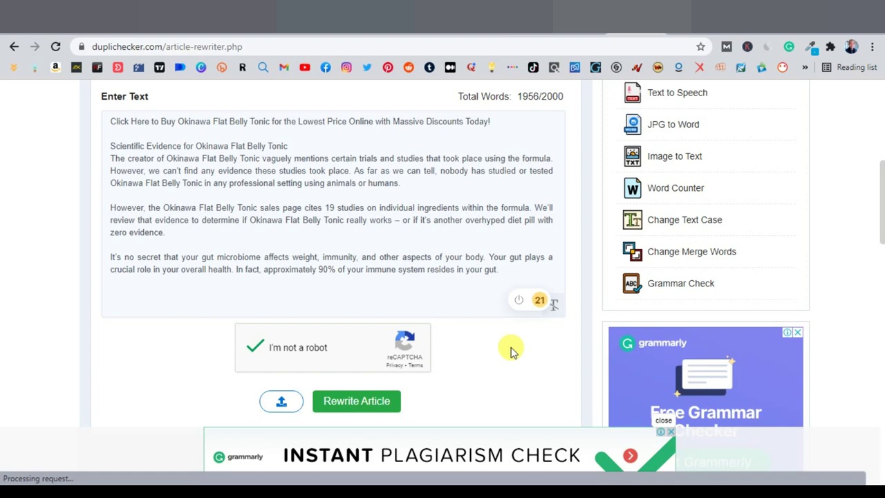
{"action": "scroll", "coordinate": [484, 349], "scroll_direction": "down", "scroll_amount": 1}
{"action": "left_click", "coordinate": [361, 340]}
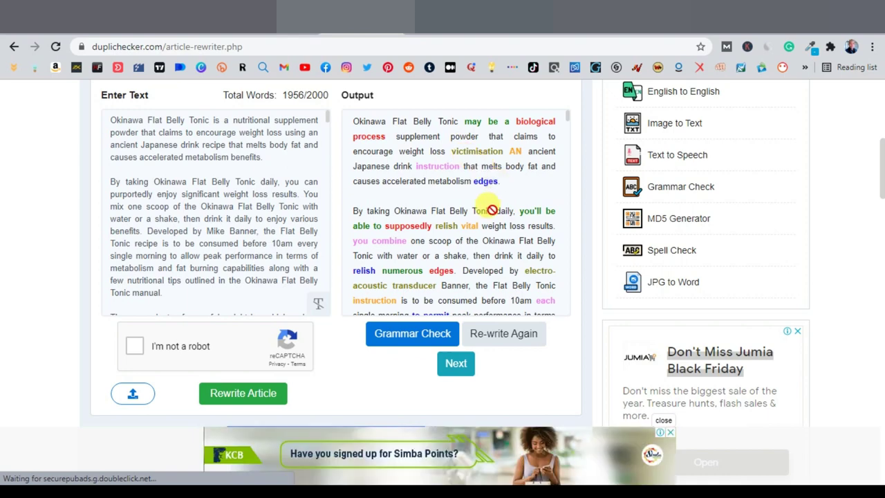
Proceed to the final version of the rewritten output and copy it to the clipboard.
{"action": "left_click", "coordinate": [453, 366]}
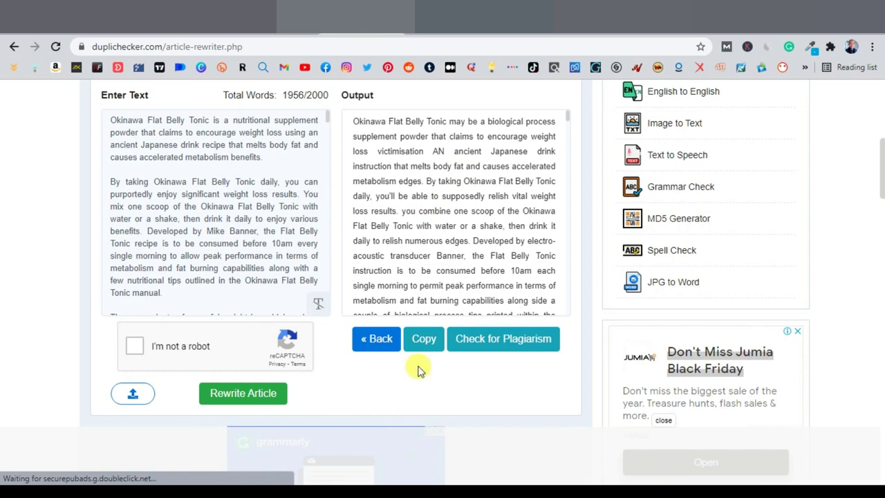
{"action": "left_click", "coordinate": [424, 339]}
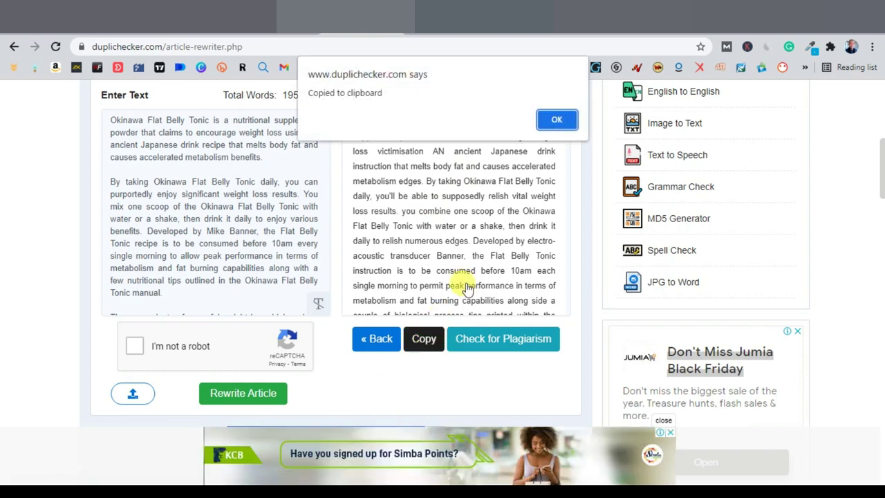
{"action": "left_click", "coordinate": [561, 123]}
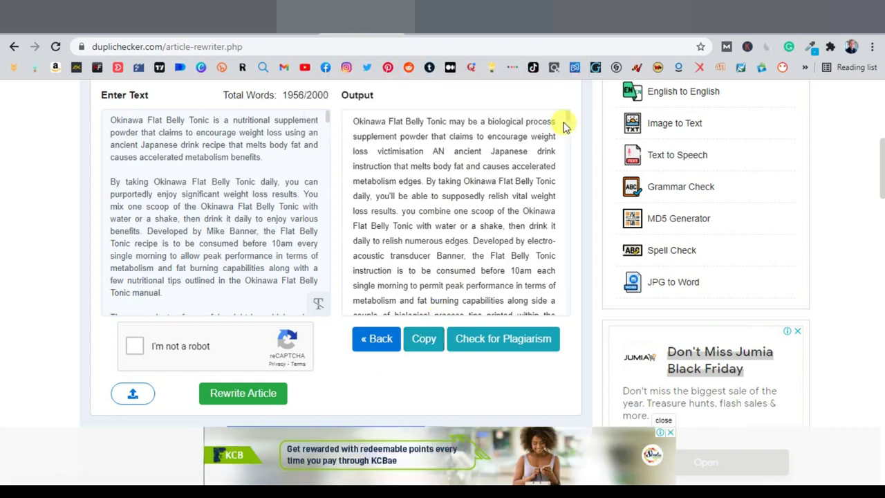
Switch to the Google Docs document and replace all of its text with the copied DupliChecker rewrite.
{"action": "key", "text": "ctrl+Tab"}
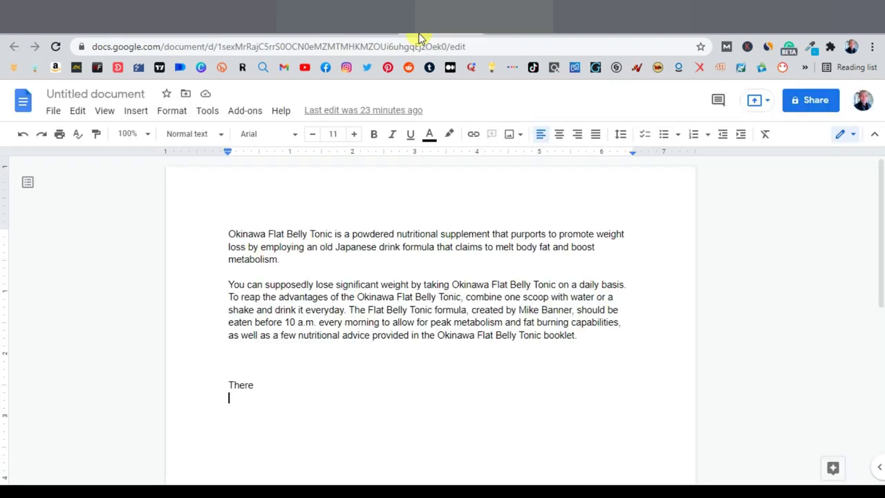
{"action": "key", "text": "shift+Up"}
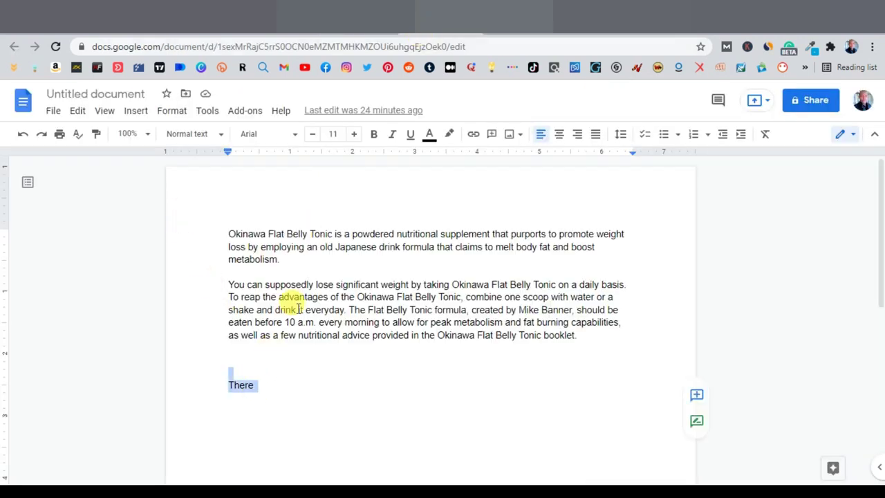
{"action": "key", "text": "ctrl+a"}
{"action": "right_click", "coordinate": [294, 313]}
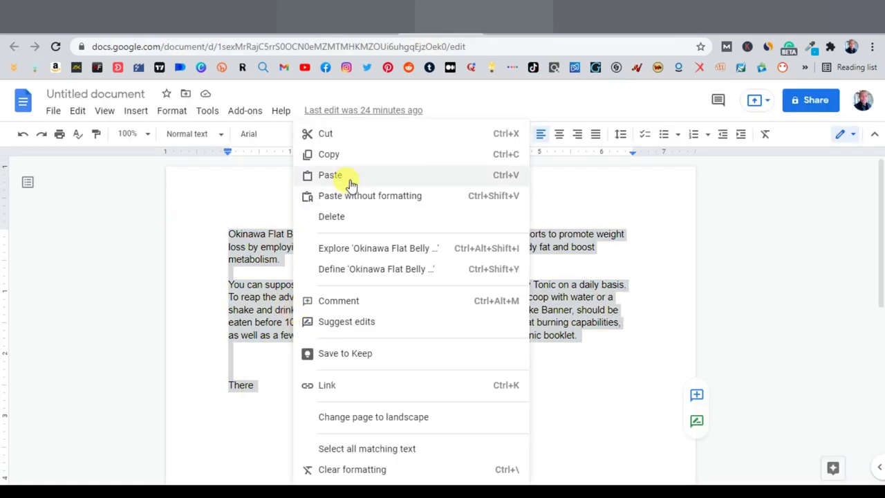
{"action": "key", "text": "Escape"}
{"action": "key", "text": "ctrl+v"}
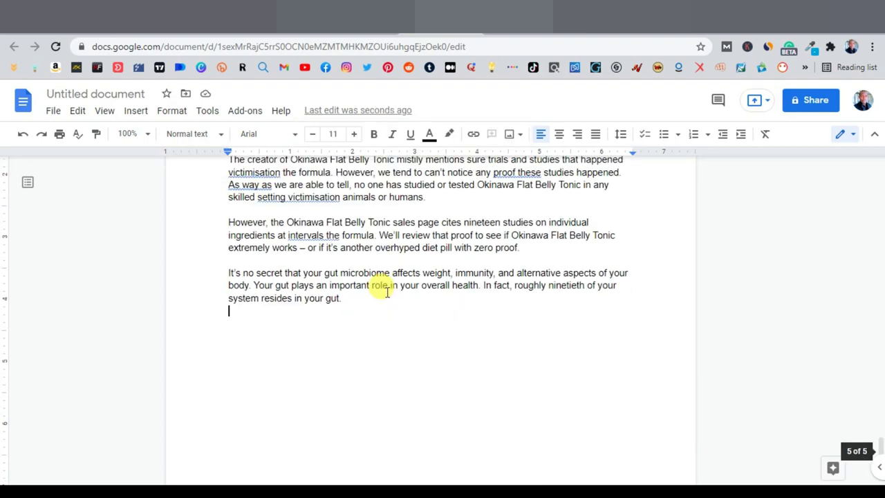
Look through the pasted article from its end back to the opening paragraphs to examine the rewritten wording.
{"action": "scroll", "coordinate": [383, 290], "scroll_direction": "up", "scroll_amount": 10}
{"action": "scroll", "coordinate": [392, 292], "scroll_direction": "up", "scroll_amount": 20}
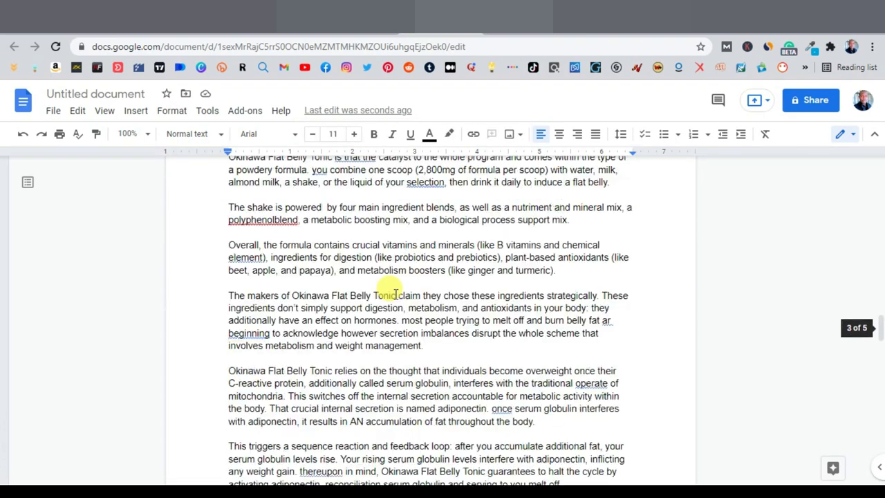
{"action": "scroll", "coordinate": [394, 292], "scroll_direction": "up", "scroll_amount": 10}
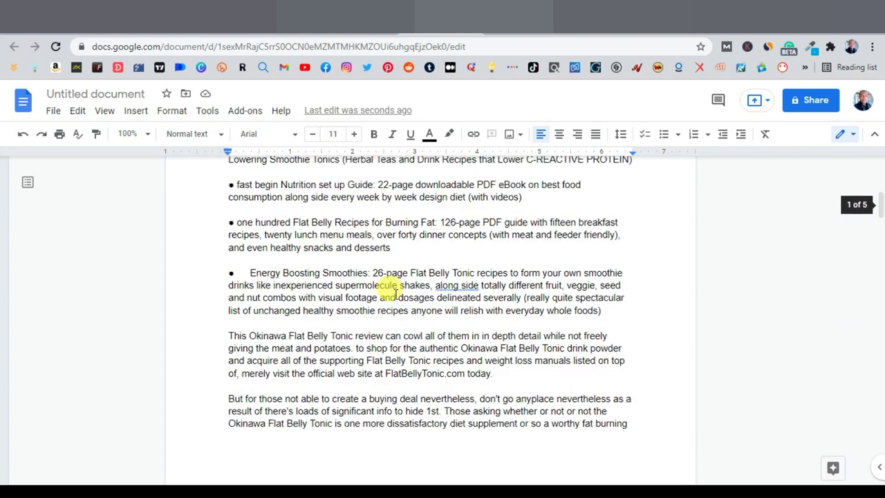
{"action": "scroll", "coordinate": [394, 291], "scroll_direction": "up", "scroll_amount": 1}
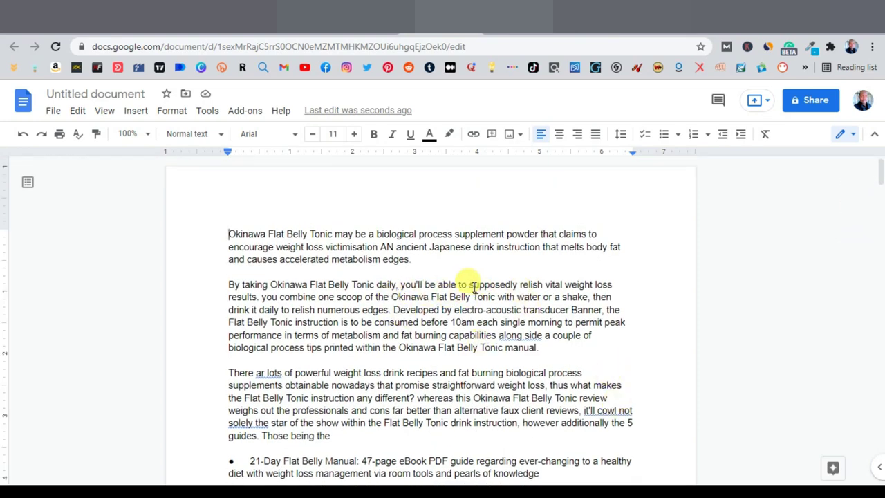
{"action": "scroll", "coordinate": [357, 336], "scroll_direction": "down", "scroll_amount": 3}
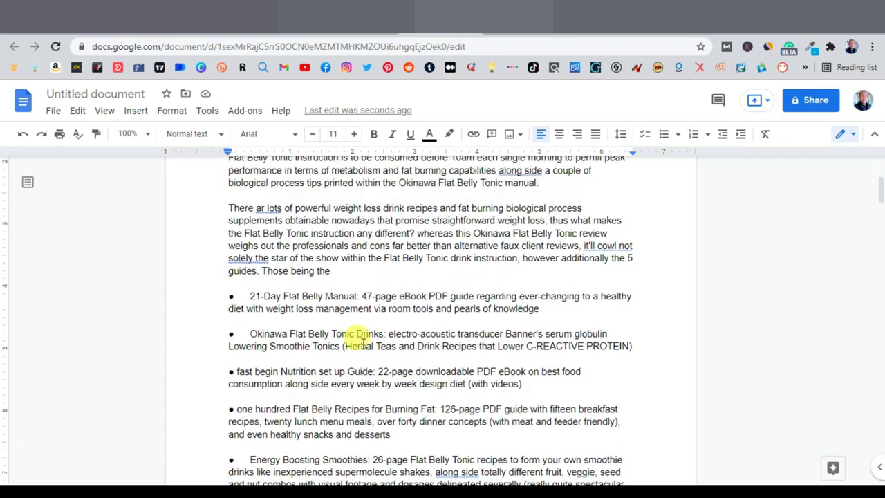
{"action": "scroll", "coordinate": [359, 338], "scroll_direction": "up", "scroll_amount": 3}
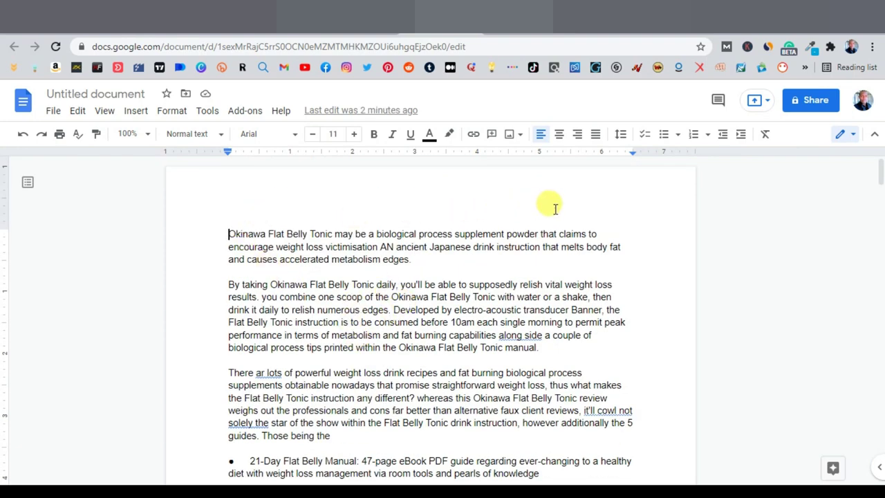
{"action": "scroll", "coordinate": [311, 356], "scroll_direction": "down", "scroll_amount": 1}
{"action": "scroll", "coordinate": [316, 359], "scroll_direction": "up", "scroll_amount": 1}
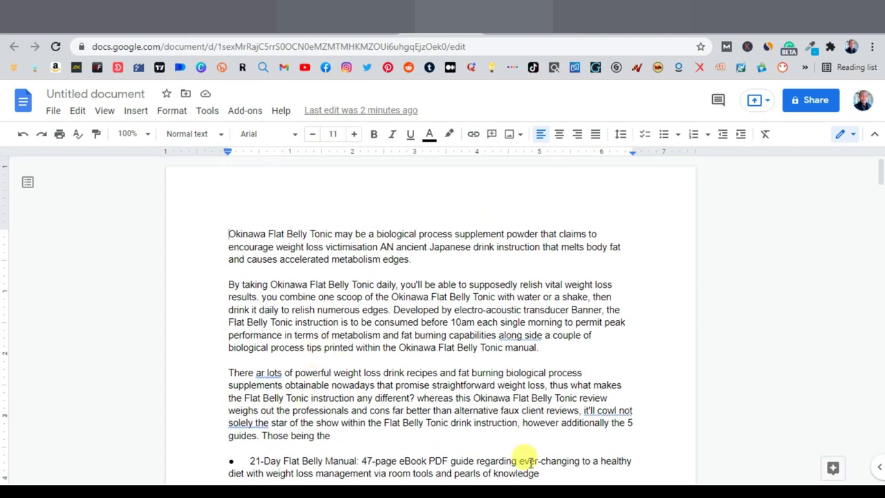
Add the title "Okinawa Review | Don't Buy Okinawa Flat Belly Tonic Before Reading This!" above the first paragraph.
{"action": "key", "text": "ctrl+super+o"}
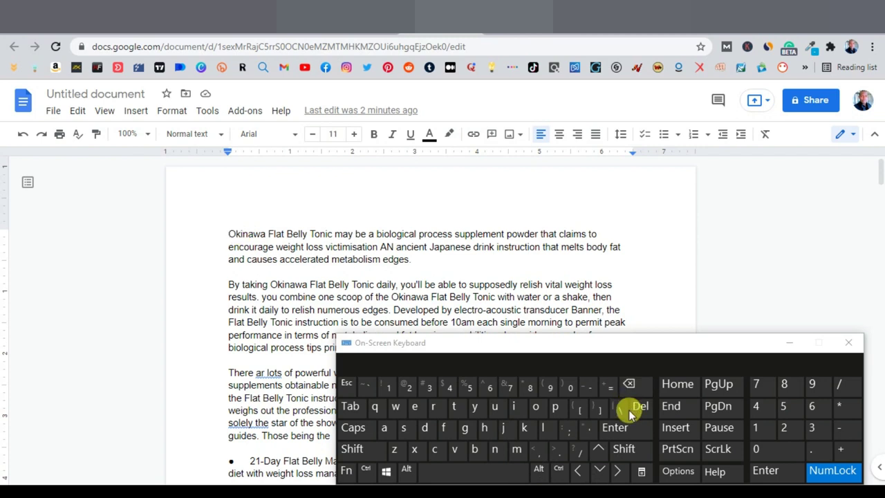
{"action": "left_click", "coordinate": [615, 427]}
{"action": "type", "text": "Okinawa Review | Don't Buy Oki"}
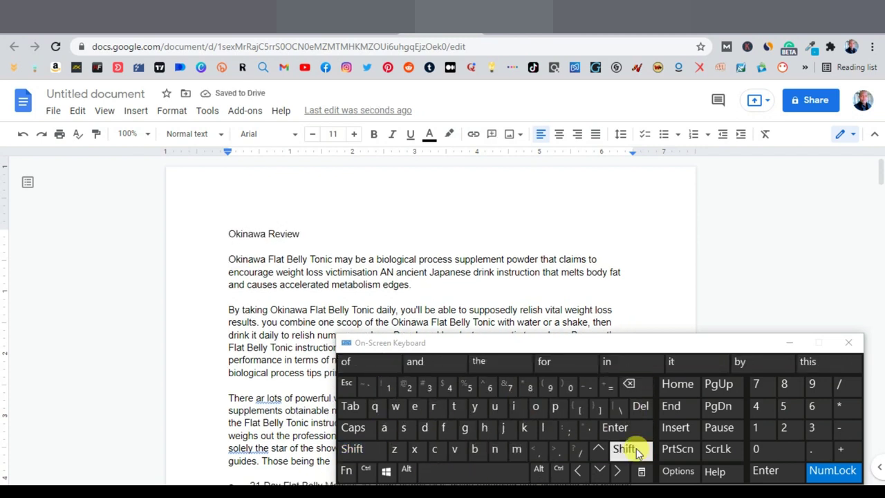
{"action": "left_click", "coordinate": [360, 361]}
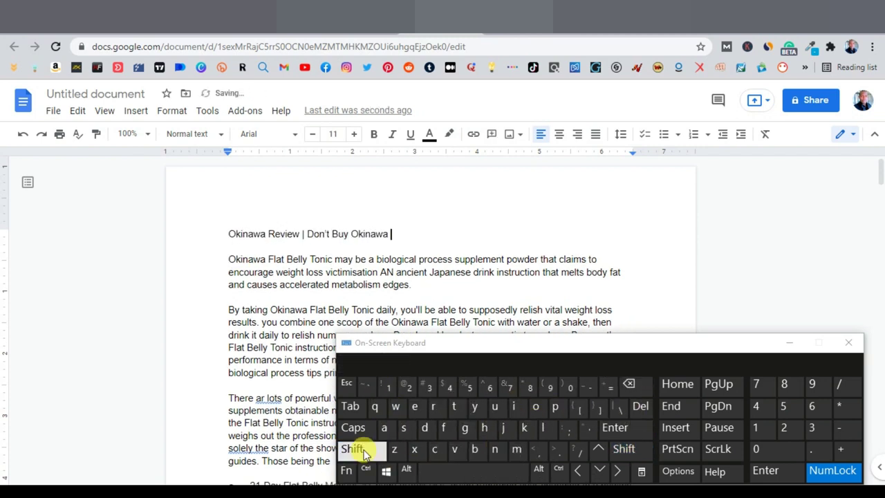
{"action": "type", "text": "Flat Belly Tonic Before Reading This!"}
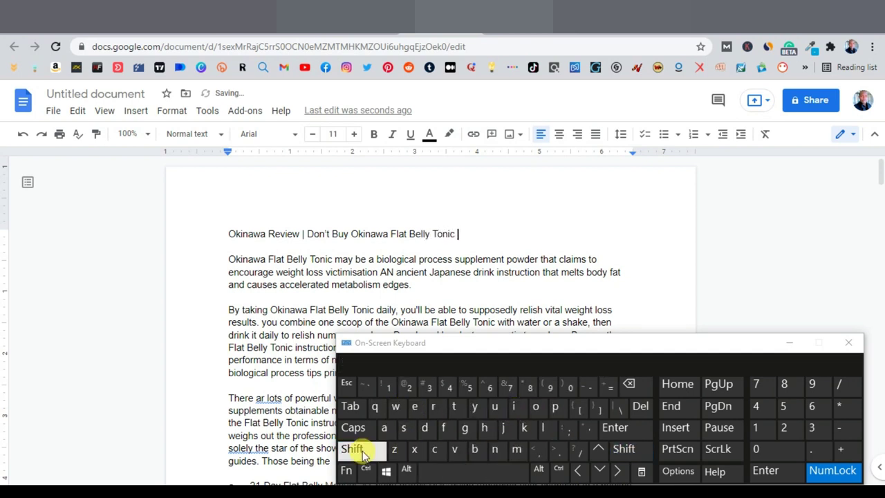
{"action": "left_click", "coordinate": [791, 343]}
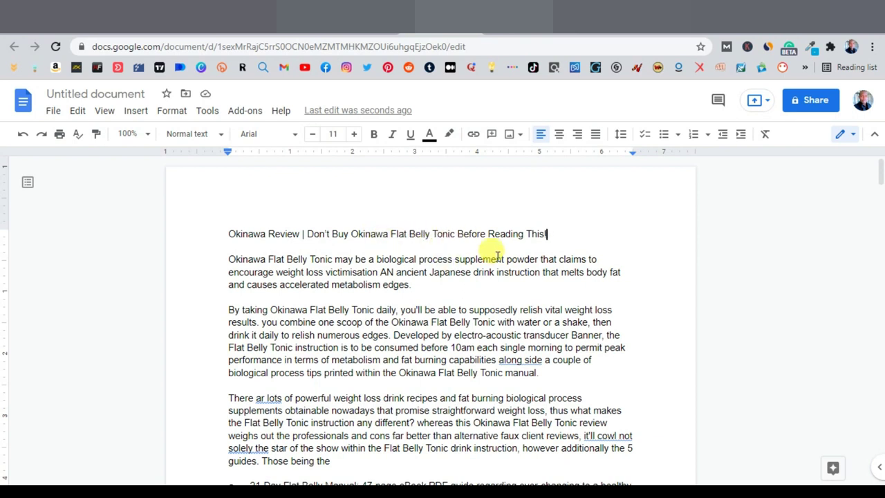
Remove "Okinawa Review |" from the start of the title and minimize the on-screen keyboard.
{"action": "key", "text": "ctrl+super+o"}
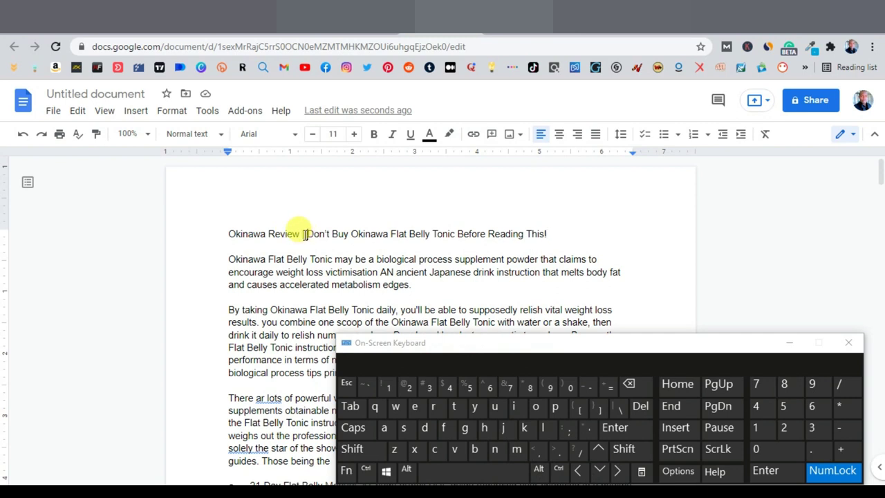
{"action": "left_click_drag", "start_coordinate": [304, 234], "coordinate": [227, 231]}
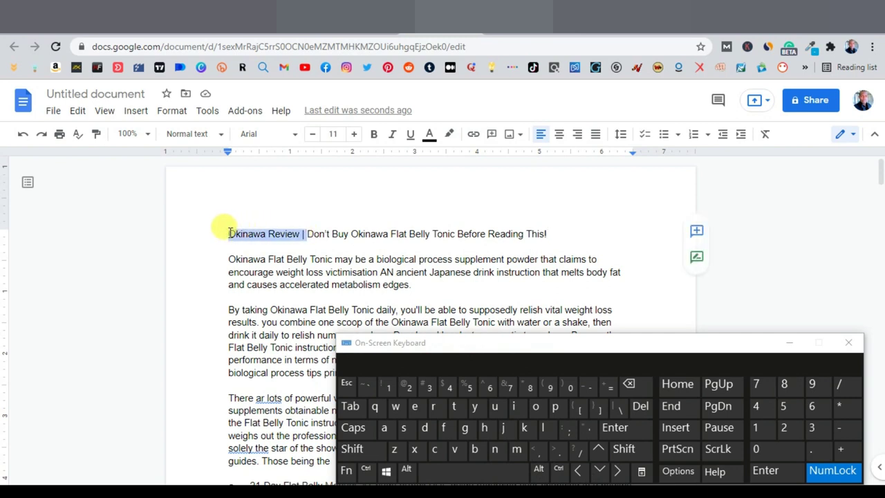
{"action": "left_click", "coordinate": [644, 389]}
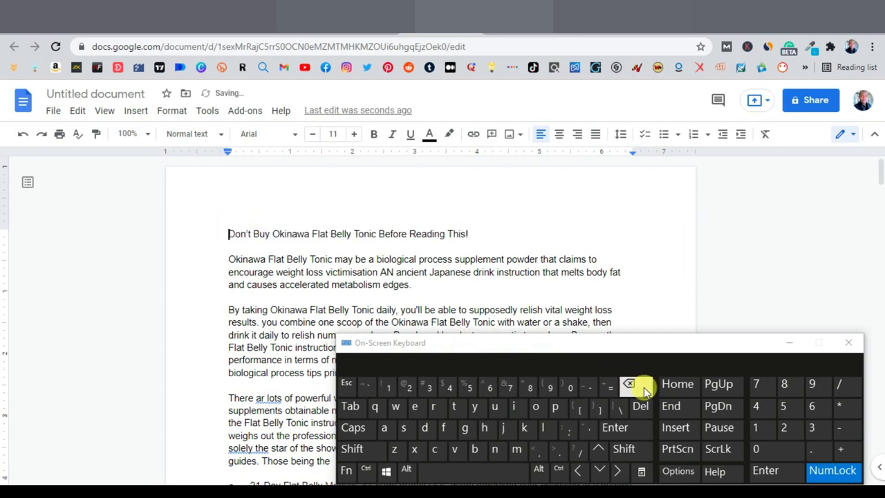
{"action": "left_click", "coordinate": [791, 346]}
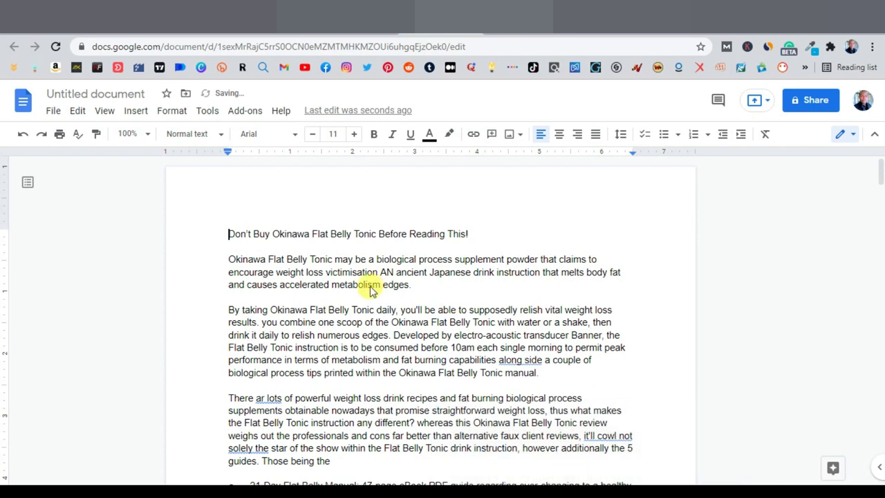
Make the title line bold with font size 15 and place the cursor at its end.
{"action": "triple_click", "coordinate": [353, 233]}
{"action": "left_click", "coordinate": [371, 135]}
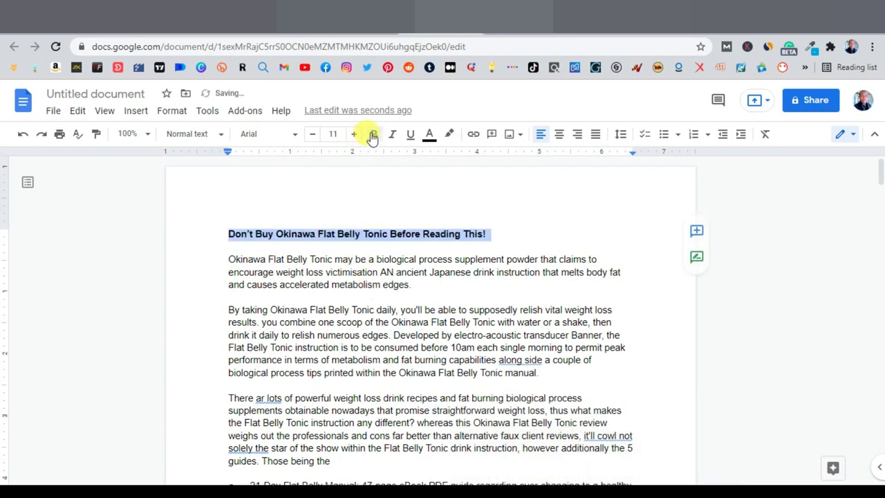
{"action": "left_click", "coordinate": [354, 136]}
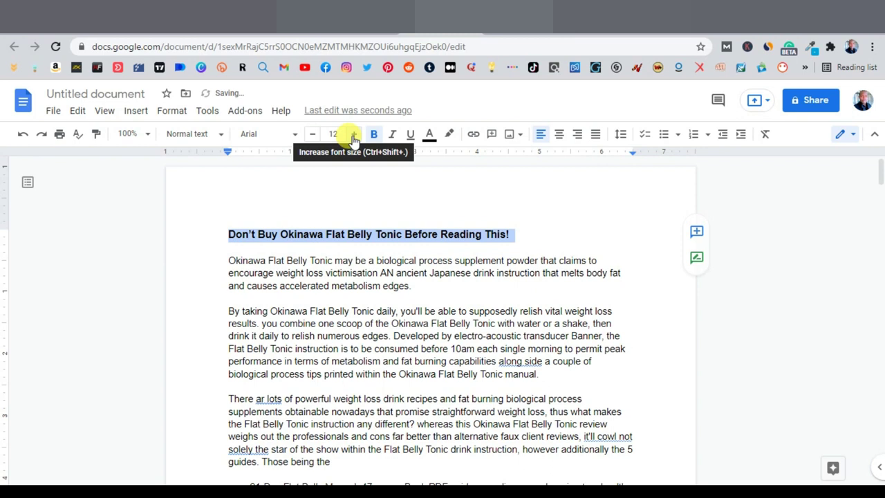
{"action": "left_click", "coordinate": [354, 137]}
{"action": "left_click", "coordinate": [354, 137]}
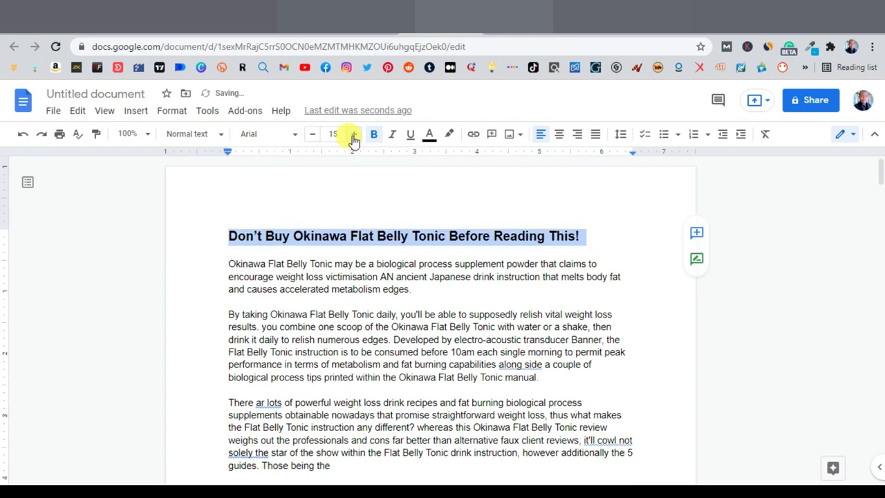
{"action": "left_click", "coordinate": [514, 304]}
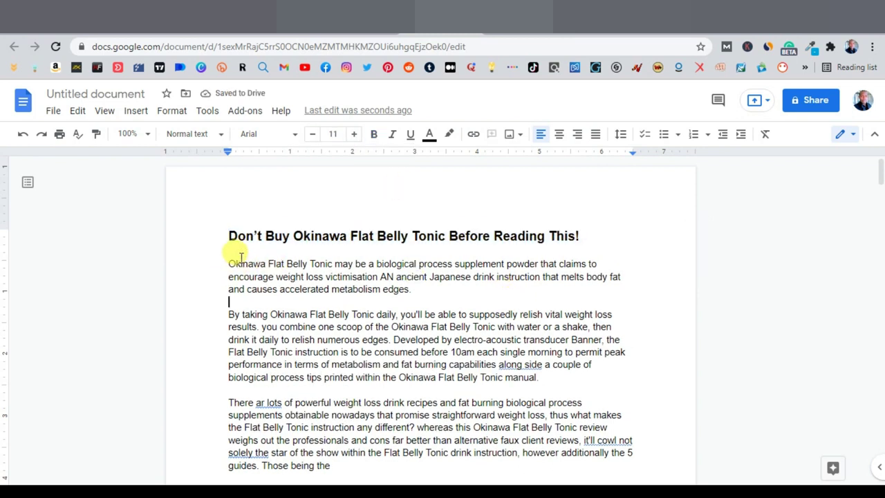
{"action": "left_click", "coordinate": [579, 233]}
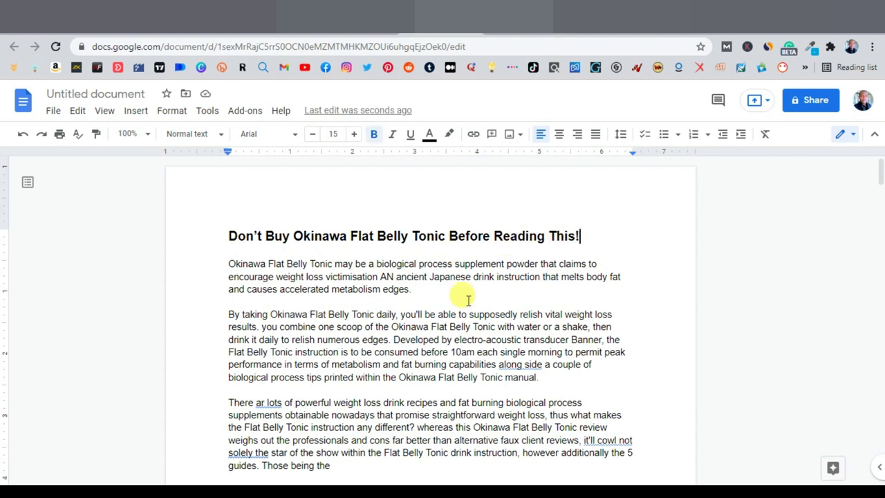
Add an empty line below the title and minimize the on-screen keyboard.
{"action": "key", "text": "ctrl+super+o"}
{"action": "left_click", "coordinate": [614, 427]}
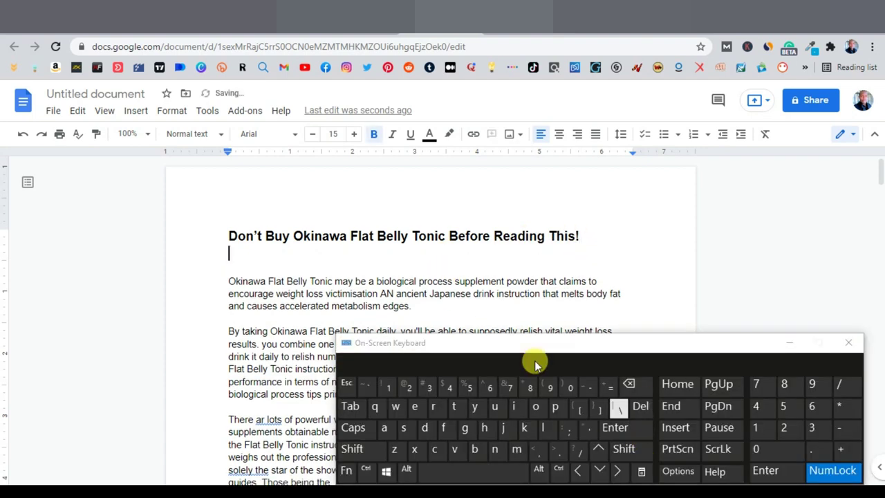
{"action": "left_click", "coordinate": [788, 342]}
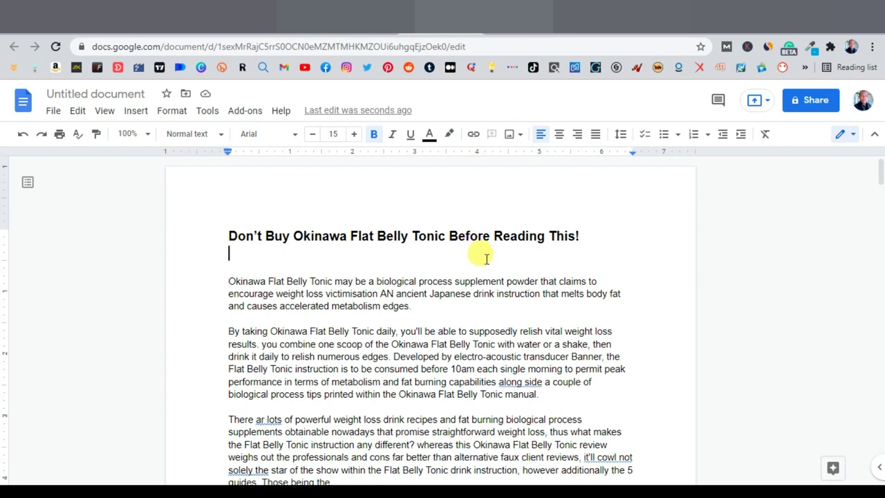
{"action": "left_click", "coordinate": [191, 253]}
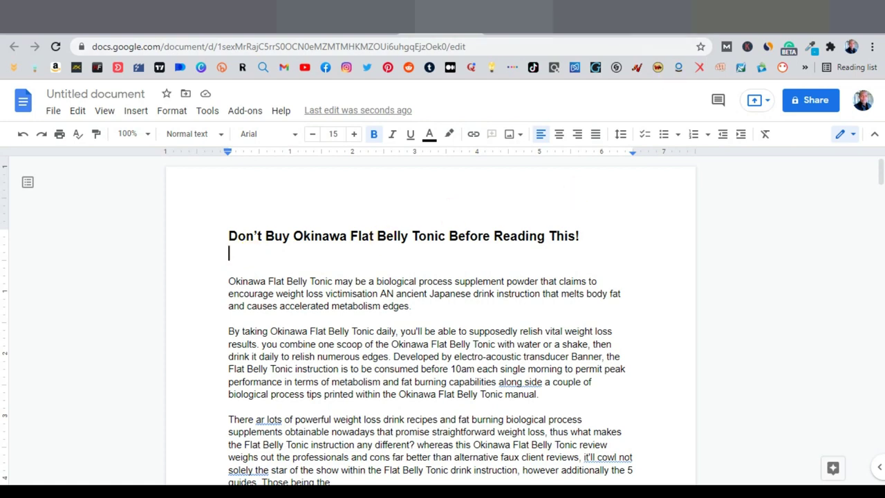
Search Google in another tab for "before and after weight loss" and look over the image results.
{"action": "left_click", "coordinate": [592, 21]}
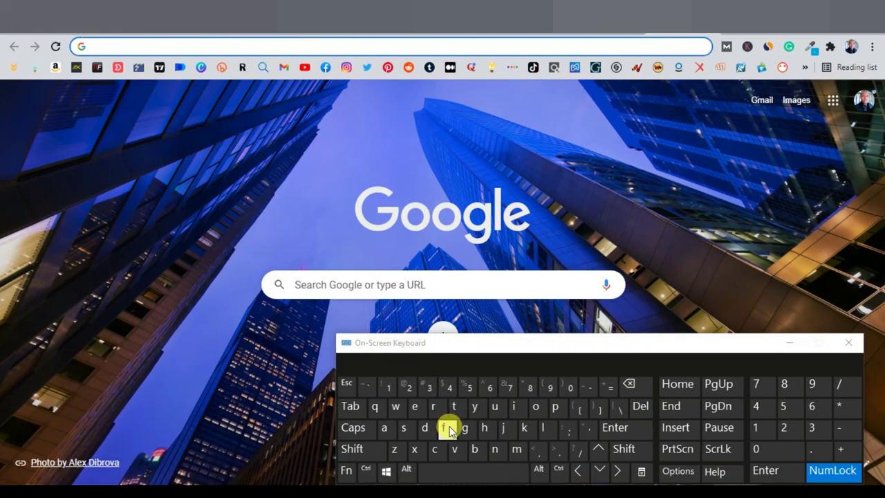
{"action": "type", "text": "before"}
{"action": "left_click", "coordinate": [807, 361]}
{"action": "left_click", "coordinate": [384, 427]}
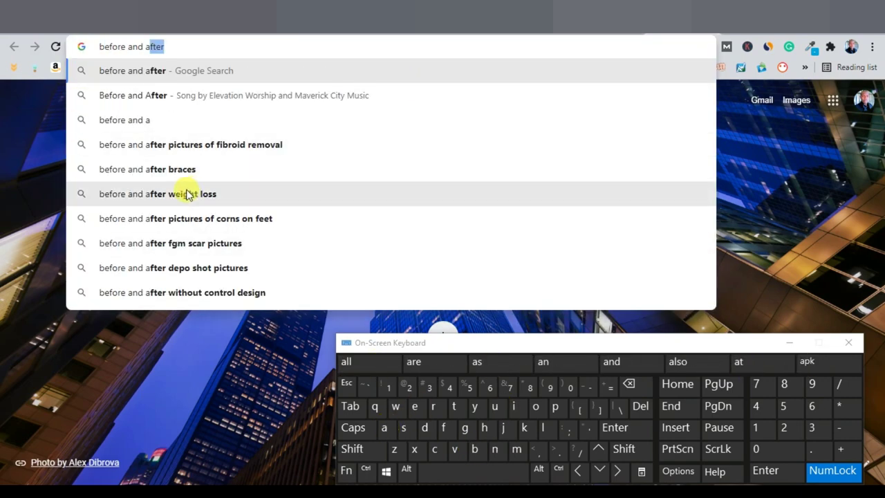
{"action": "left_click", "coordinate": [221, 193]}
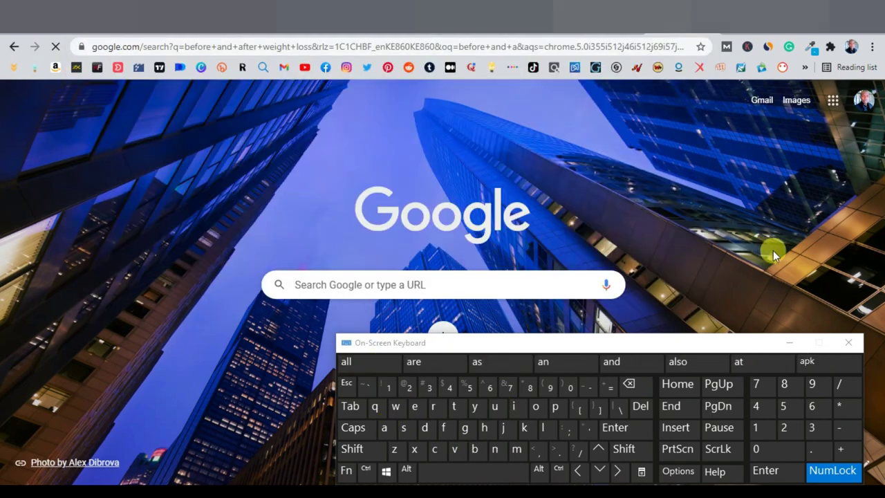
{"action": "scroll", "coordinate": [633, 315], "scroll_direction": "down", "scroll_amount": 3}
{"action": "scroll", "coordinate": [622, 311], "scroll_direction": "up", "scroll_amount": 2}
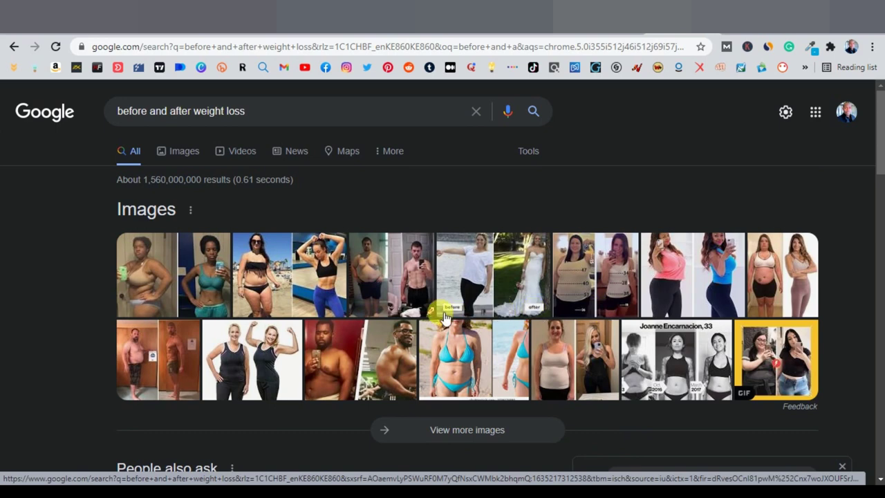
{"action": "scroll", "coordinate": [349, 312], "scroll_direction": "down", "scroll_amount": 1}
{"action": "scroll", "coordinate": [349, 313], "scroll_direction": "down", "scroll_amount": 1}
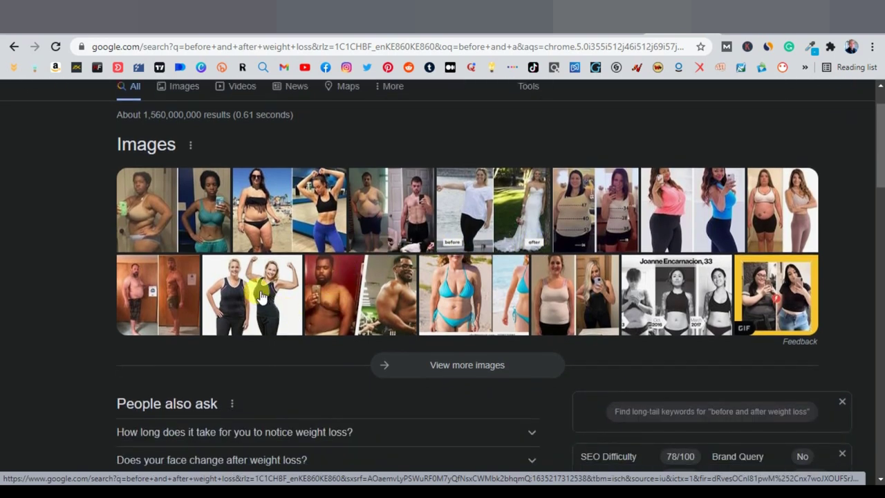
Download the iStock before-and-after photo of the blonde woman in black sportswear from the image results.
{"action": "left_click", "coordinate": [261, 295]}
{"action": "right_click", "coordinate": [667, 250]}
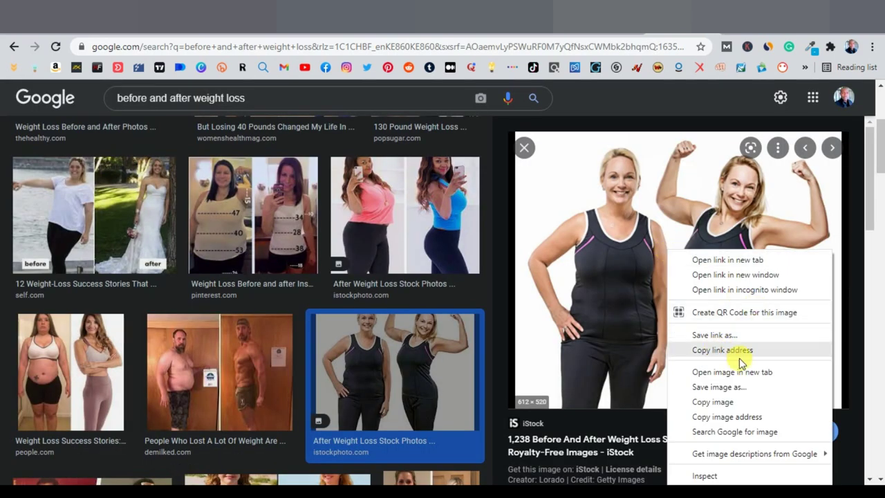
{"action": "left_click", "coordinate": [718, 387]}
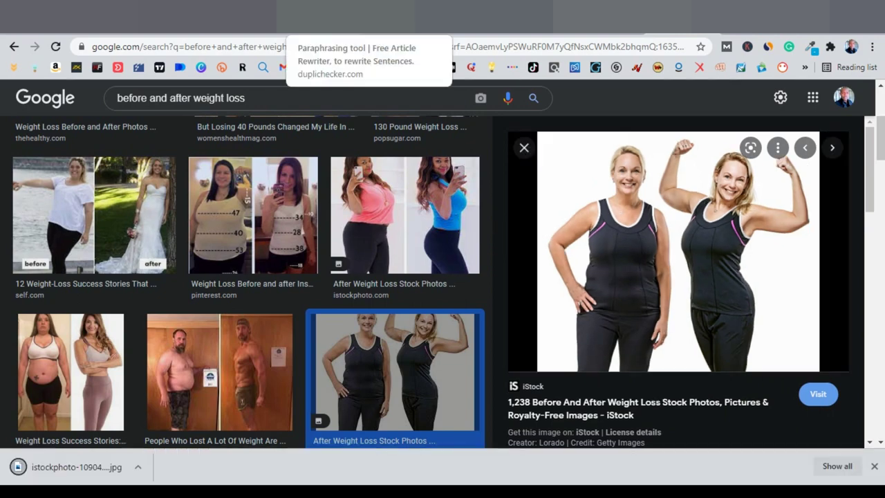
Insert the downloaded istockphoto JPG into the Google Docs article on the empty line below the title.
{"action": "left_click", "coordinate": [387, 21]}
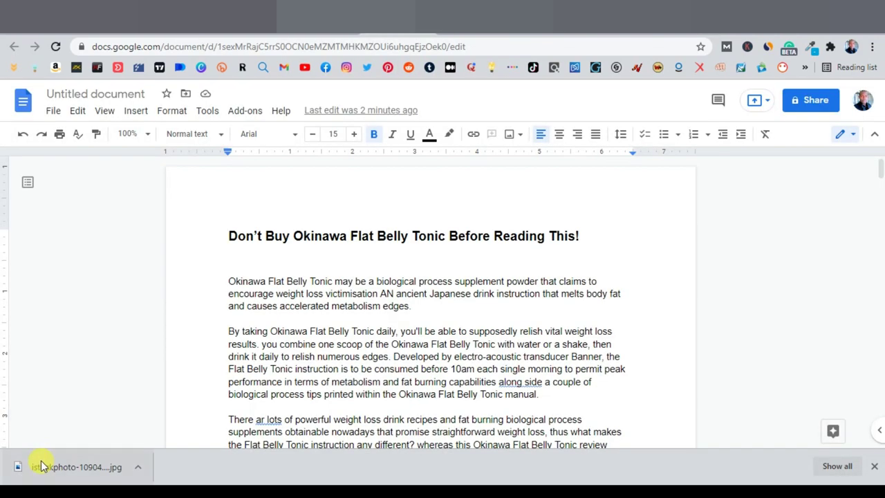
{"action": "left_click_drag", "start_coordinate": [39, 466], "coordinate": [318, 264]}
{"action": "scroll", "coordinate": [486, 267], "scroll_direction": "down", "scroll_amount": 3}
{"action": "scroll", "coordinate": [498, 273], "scroll_direction": "up", "scroll_amount": 2}
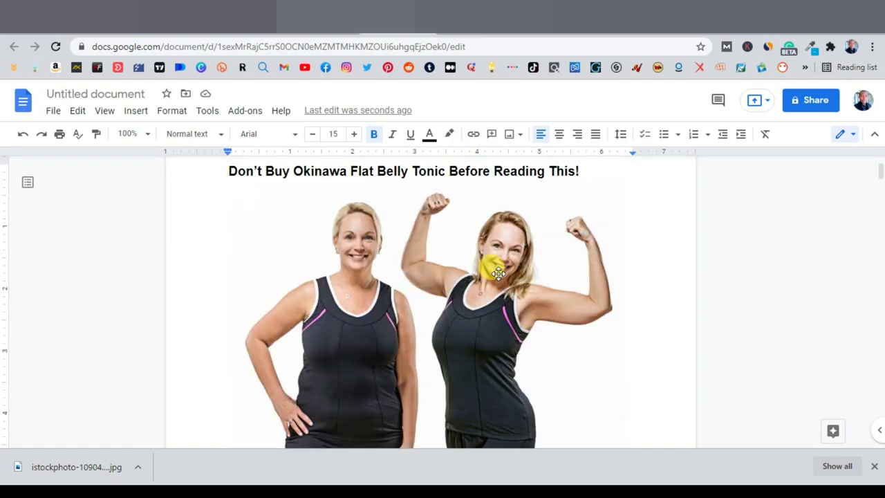
Add two line breaks after the paragraph ending "Tonic supplement.", above "Our high counseled Weight Loss Product".
{"action": "scroll", "coordinate": [492, 273], "scroll_direction": "down", "scroll_amount": 10}
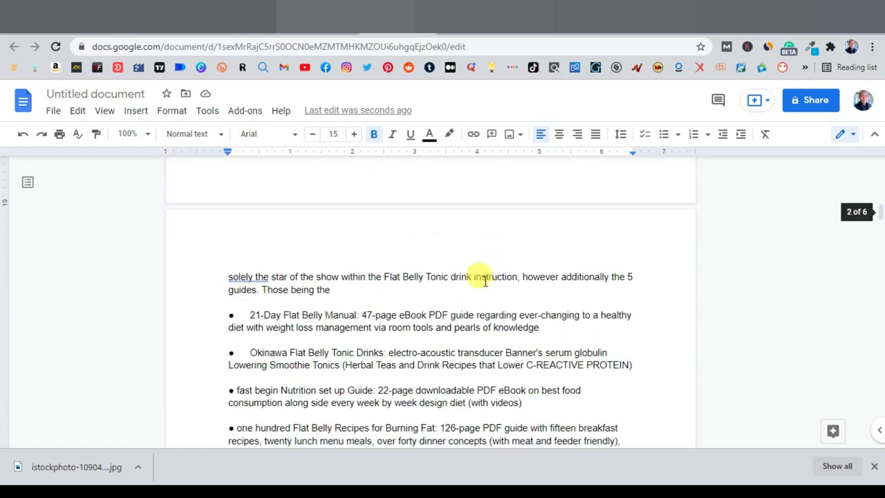
{"action": "scroll", "coordinate": [415, 318], "scroll_direction": "down", "scroll_amount": 1}
{"action": "scroll", "coordinate": [414, 332], "scroll_direction": "up", "scroll_amount": 2}
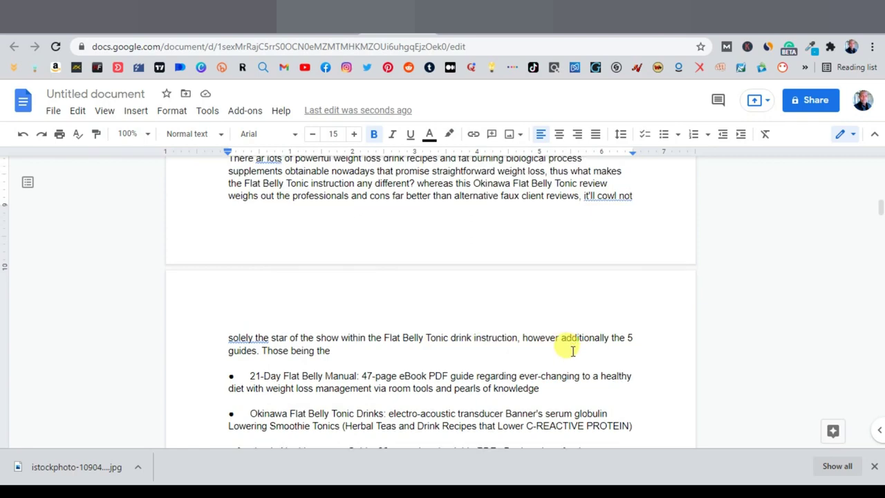
{"action": "scroll", "coordinate": [572, 351], "scroll_direction": "down", "scroll_amount": 2}
{"action": "scroll", "coordinate": [556, 389], "scroll_direction": "down", "scroll_amount": 2}
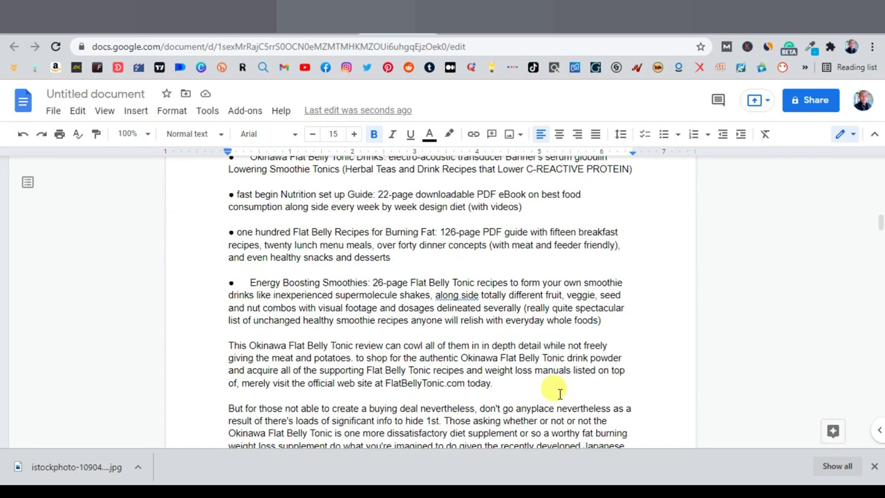
{"action": "scroll", "coordinate": [559, 393], "scroll_direction": "down", "scroll_amount": 6}
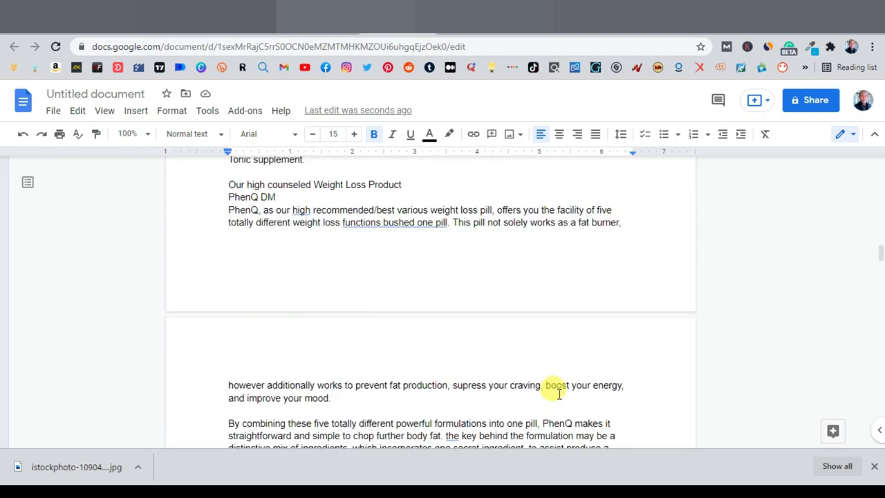
{"action": "scroll", "coordinate": [546, 380], "scroll_direction": "up", "scroll_amount": 1}
{"action": "scroll", "coordinate": [331, 304], "scroll_direction": "up", "scroll_amount": 1}
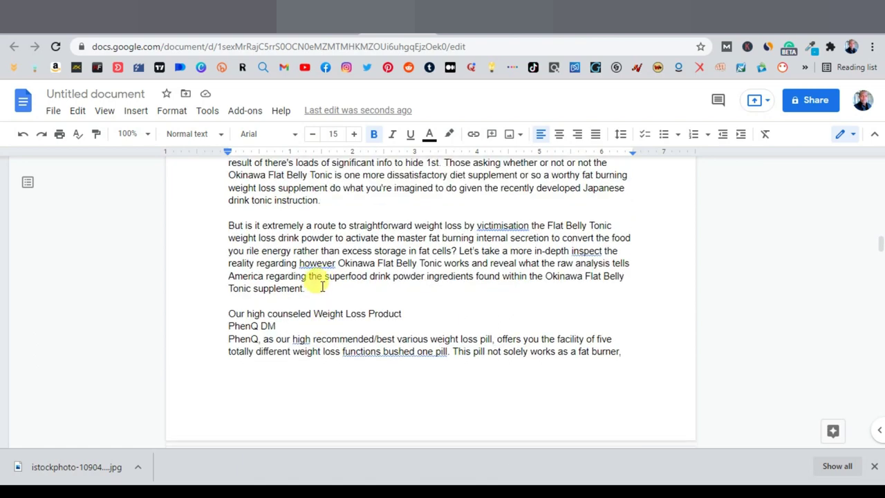
{"action": "left_click", "coordinate": [319, 290]}
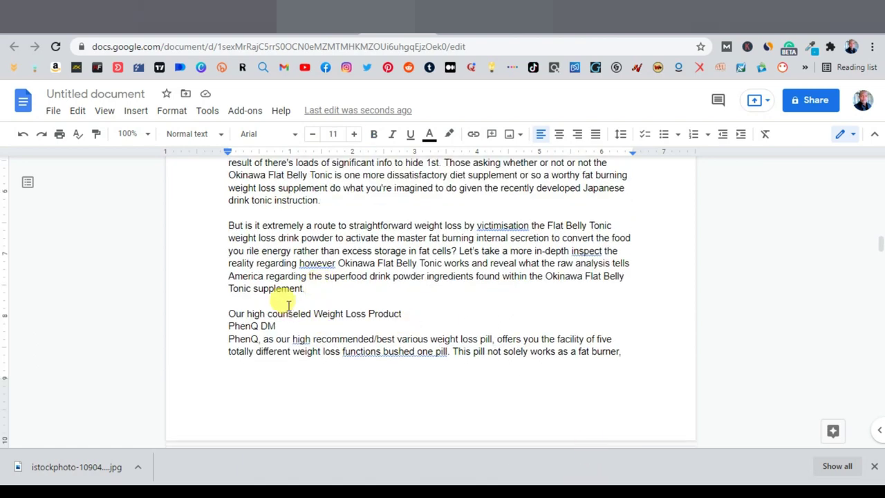
{"action": "key", "text": "ctrl+super+o"}
{"action": "left_click", "coordinate": [636, 434]}
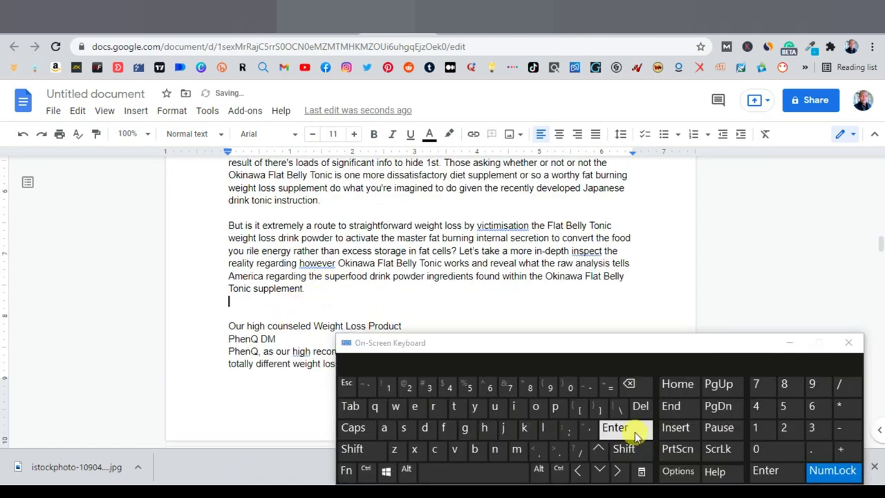
{"action": "key", "text": "Return"}
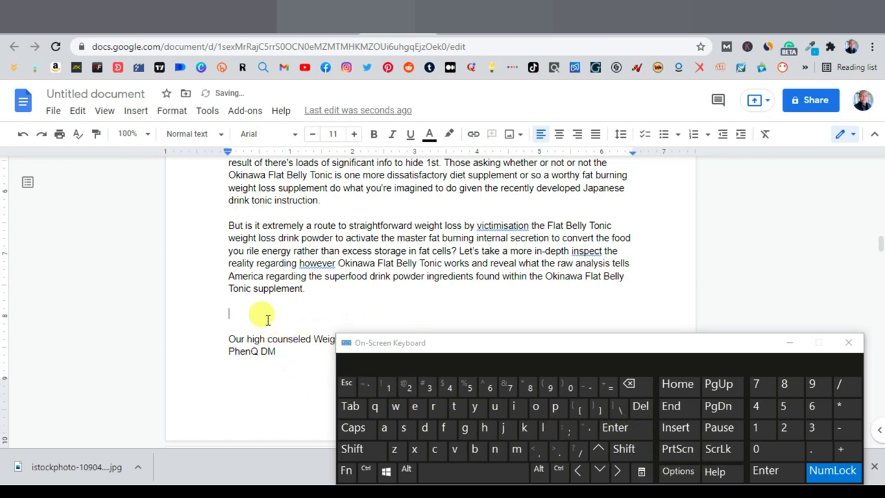
{"action": "scroll", "coordinate": [273, 291], "scroll_direction": "down", "scroll_amount": 1}
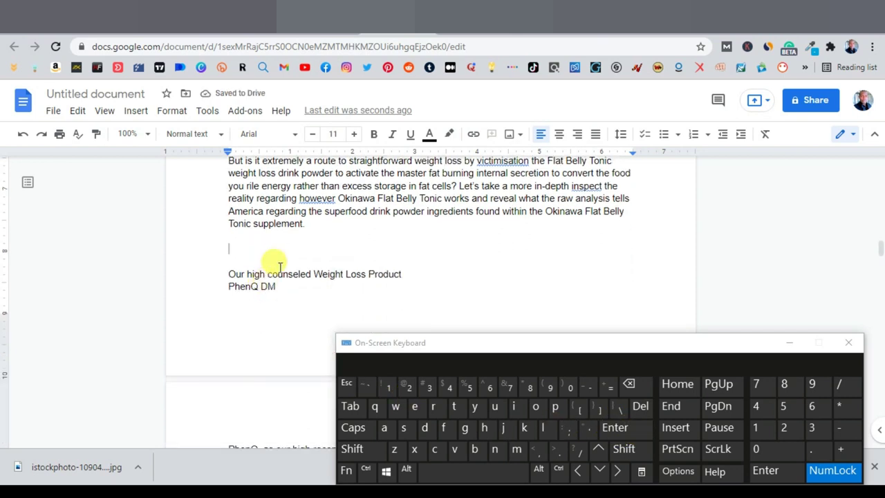
Download the three-bottle Okinawa Flat Belly Tonic product image as three_bottle.png from the okinawatonic.co/affiliates page.
{"action": "key", "text": "ctrl+Tab"}
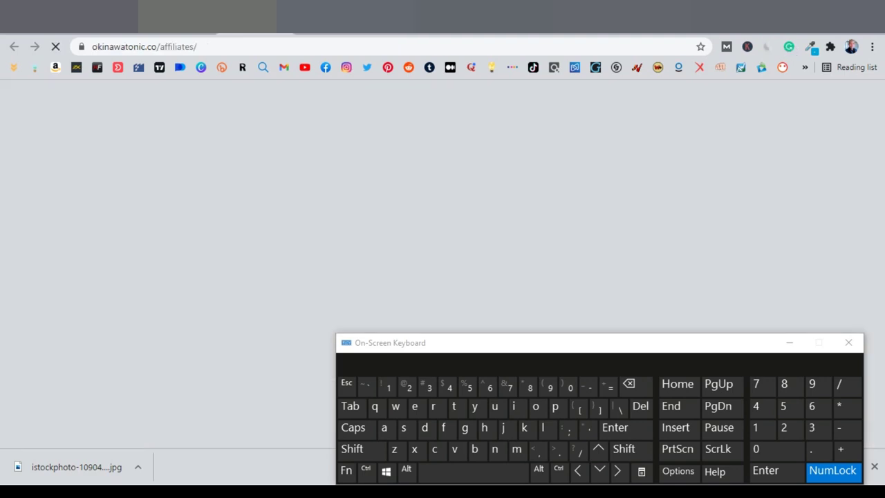
{"action": "scroll", "coordinate": [647, 309], "scroll_direction": "down", "scroll_amount": 1}
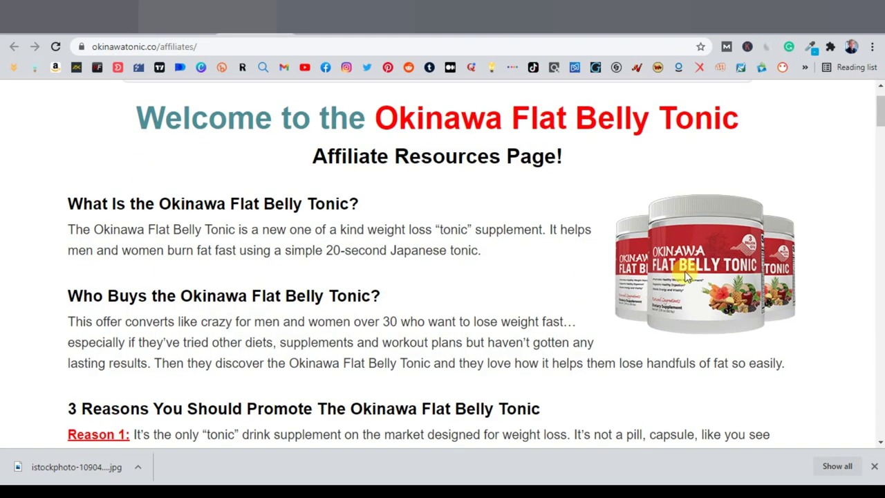
{"action": "scroll", "coordinate": [699, 261], "scroll_direction": "down", "scroll_amount": 1}
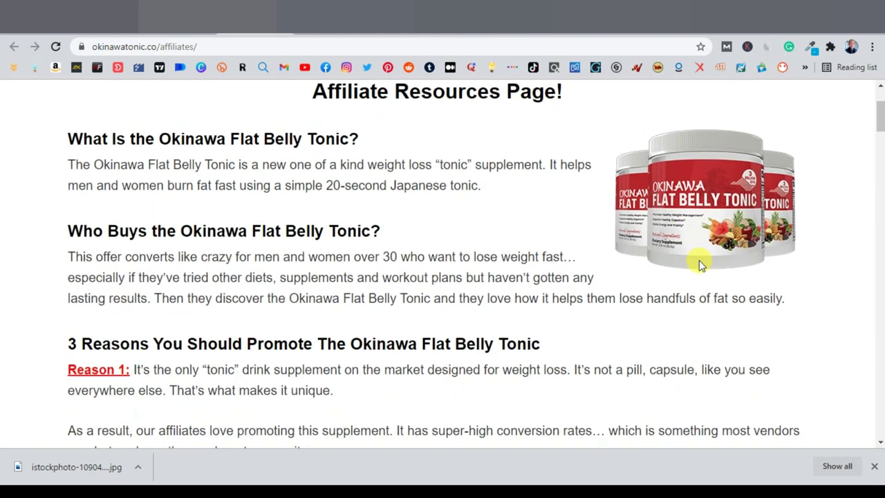
{"action": "right_click", "coordinate": [691, 216]}
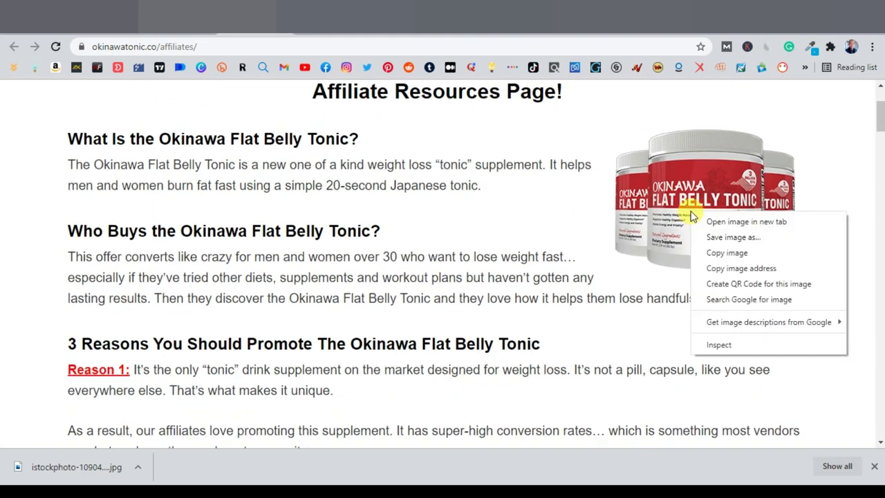
{"action": "left_click", "coordinate": [732, 237]}
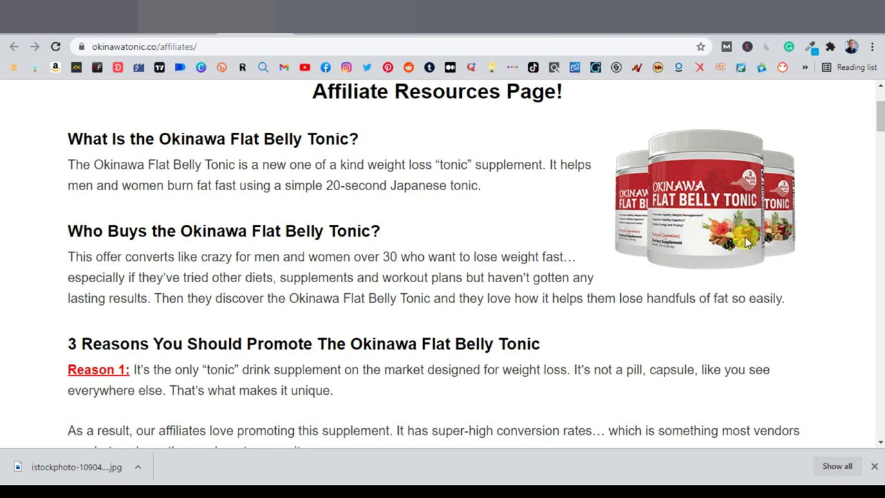
{"action": "left_click", "coordinate": [330, 301]}
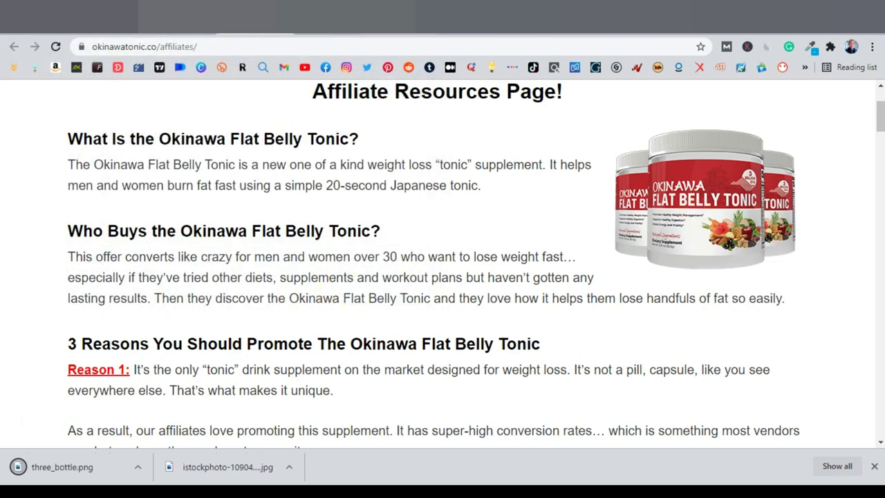
Insert three_bottle.png into the article above "Our high counseled Weight Loss Product" and enlarge it proportionally to about 4.8 inches wide.
{"action": "key", "text": "ctrl+Tab"}
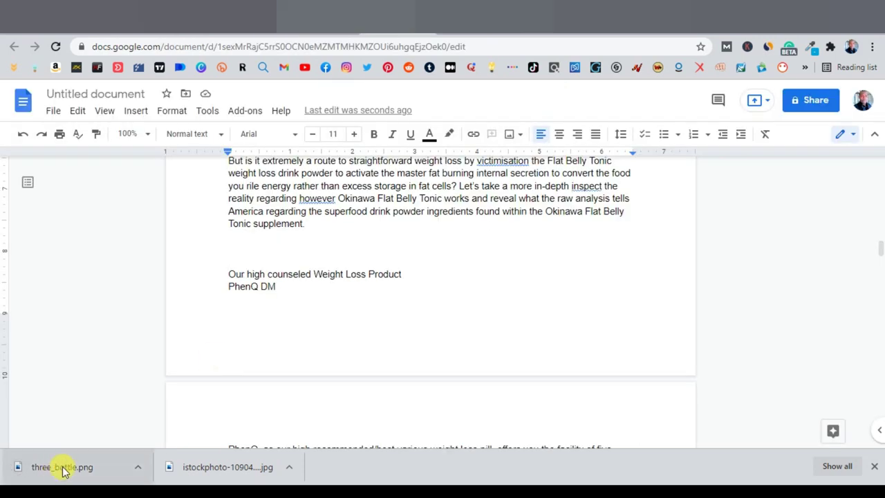
{"action": "left_click_drag", "start_coordinate": [62, 470], "coordinate": [302, 240]}
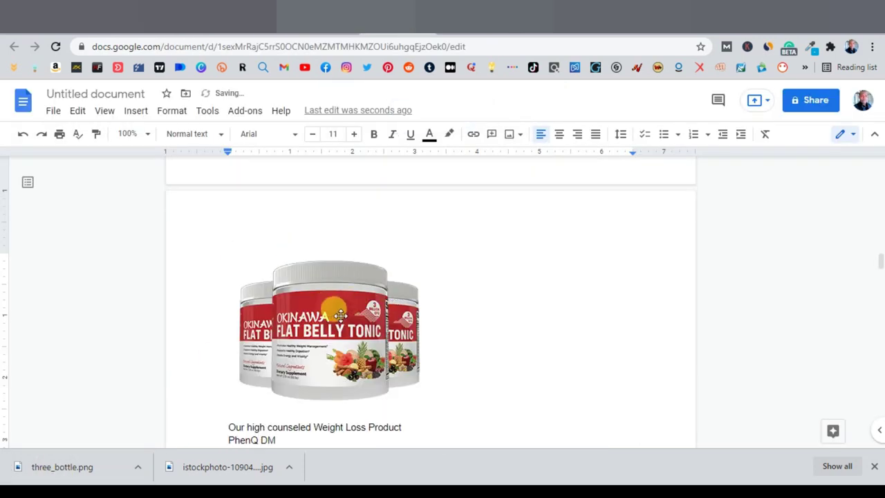
{"action": "left_click", "coordinate": [379, 315]}
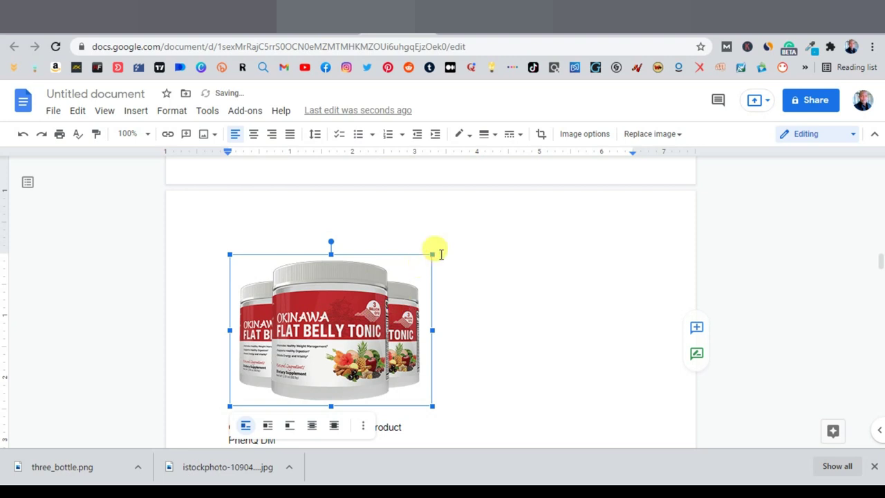
{"action": "left_click_drag", "start_coordinate": [432, 252], "coordinate": [528, 221]}
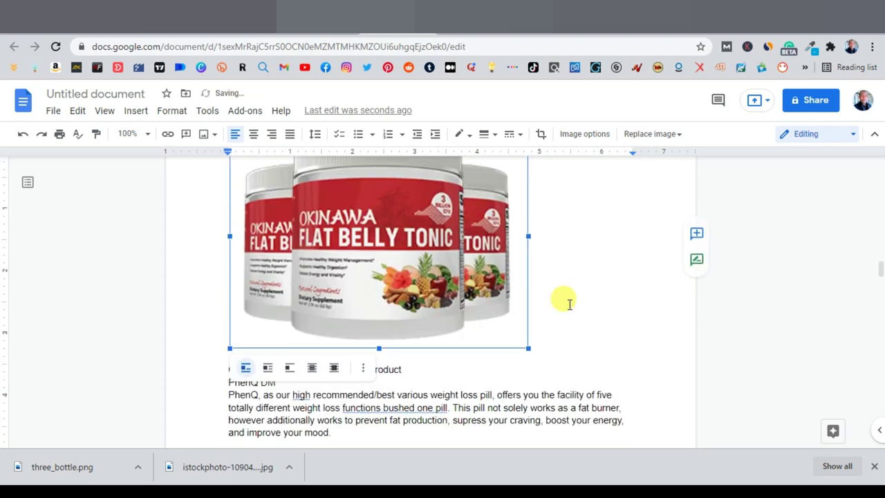
{"action": "scroll", "coordinate": [368, 326], "scroll_direction": "up", "scroll_amount": 1}
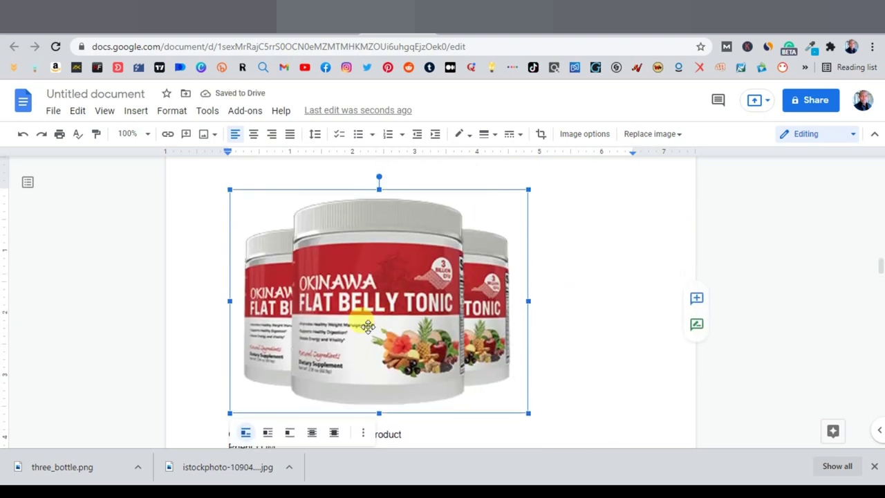
Close the browser's downloads bar and check the enlarged bottle image's placement on the page.
{"action": "left_click", "coordinate": [874, 466]}
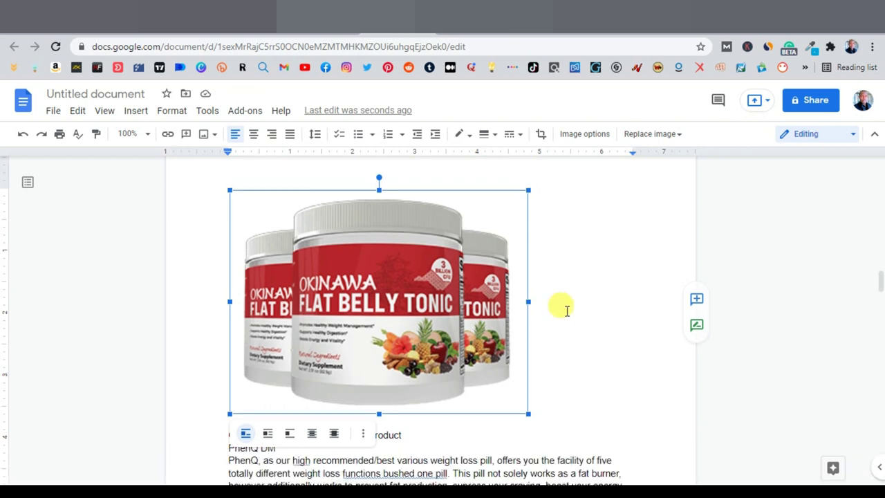
{"action": "scroll", "coordinate": [566, 310], "scroll_direction": "up", "scroll_amount": 1}
{"action": "scroll", "coordinate": [566, 310], "scroll_direction": "up", "scroll_amount": 1}
{"action": "scroll", "coordinate": [566, 310], "scroll_direction": "down", "scroll_amount": 1}
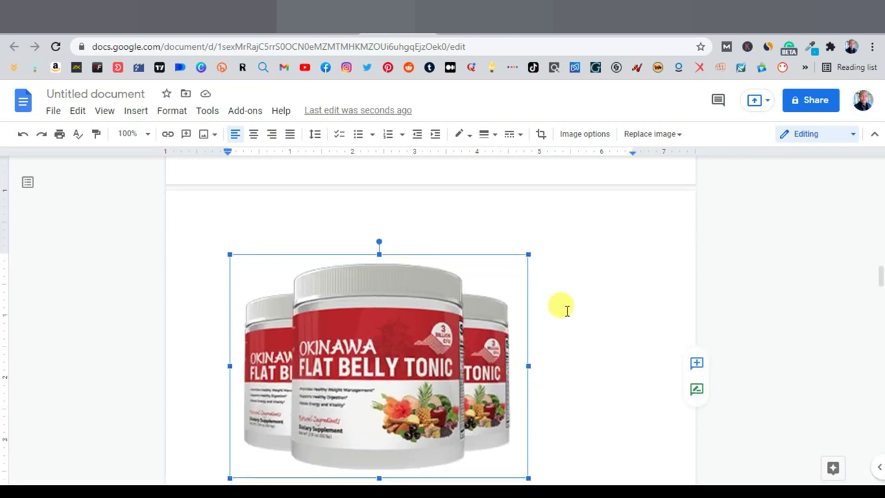
{"action": "scroll", "coordinate": [580, 306], "scroll_direction": "down", "scroll_amount": 1}
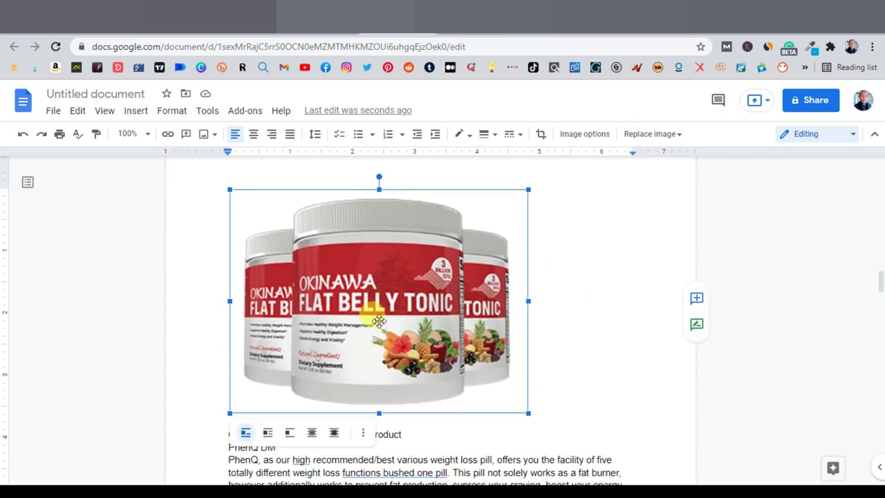
Enlarge the three-bottle Okinawa Flat Belly Tonic image proportionally to about 6 inches wide.
{"action": "scroll", "coordinate": [369, 287], "scroll_direction": "down", "scroll_amount": 1}
{"action": "scroll", "coordinate": [566, 297], "scroll_direction": "up", "scroll_amount": 4}
{"action": "scroll", "coordinate": [566, 294], "scroll_direction": "down", "scroll_amount": 4}
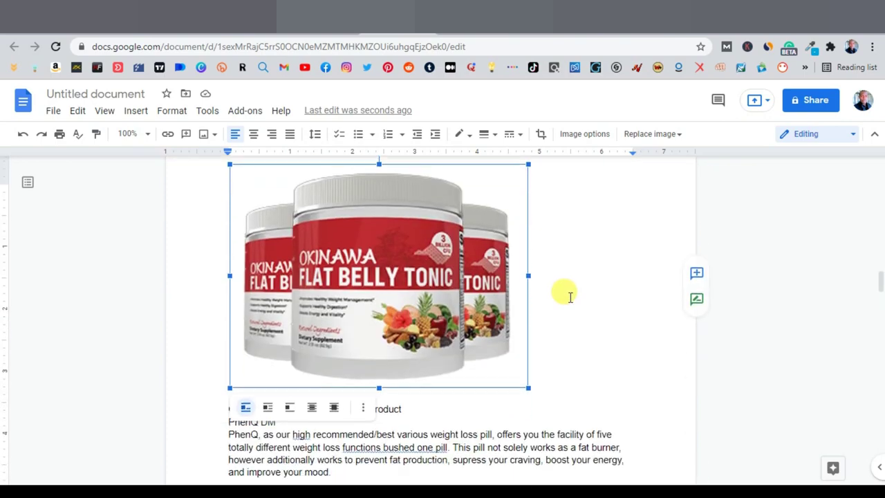
{"action": "left_click_drag", "start_coordinate": [528, 349], "coordinate": [616, 380]}
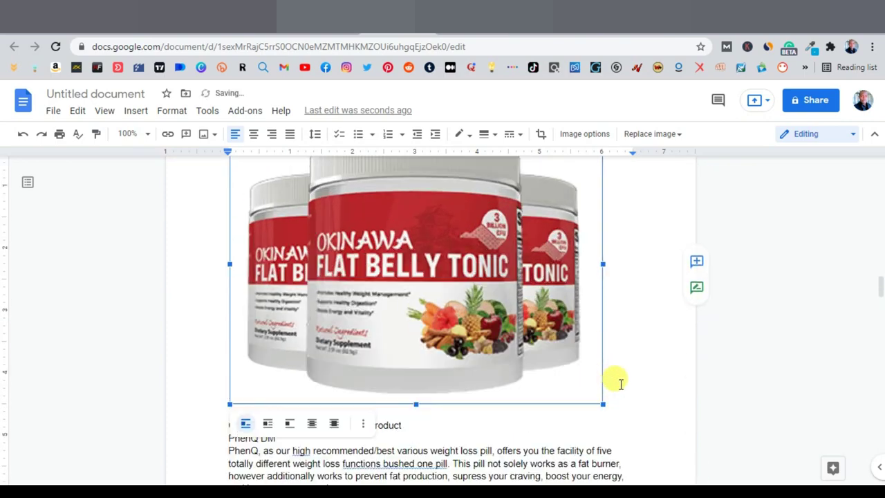
Review the article around the enlarged bottle image, from the bonus guides list down to the ingredient blend paragraphs.
{"action": "scroll", "coordinate": [524, 376], "scroll_direction": "up", "scroll_amount": 4}
{"action": "scroll", "coordinate": [524, 377], "scroll_direction": "up", "scroll_amount": 3}
{"action": "scroll", "coordinate": [524, 373], "scroll_direction": "down", "scroll_amount": 12}
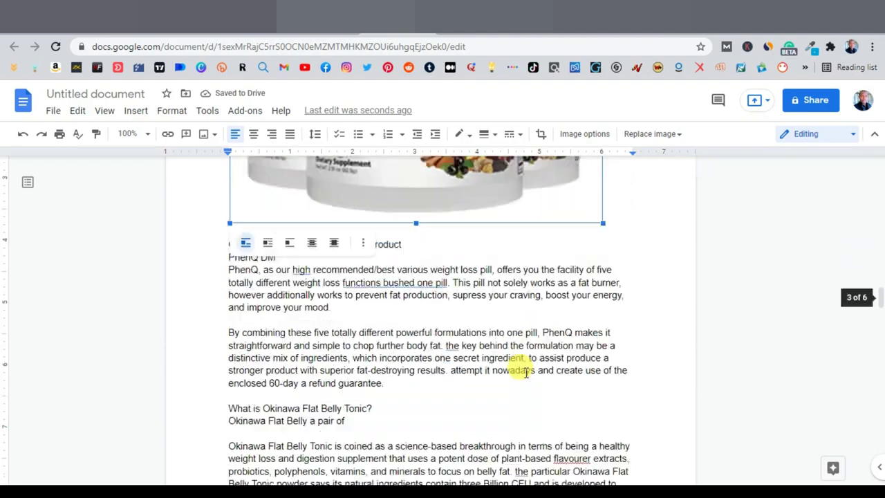
{"action": "scroll", "coordinate": [519, 367], "scroll_direction": "down", "scroll_amount": 10}
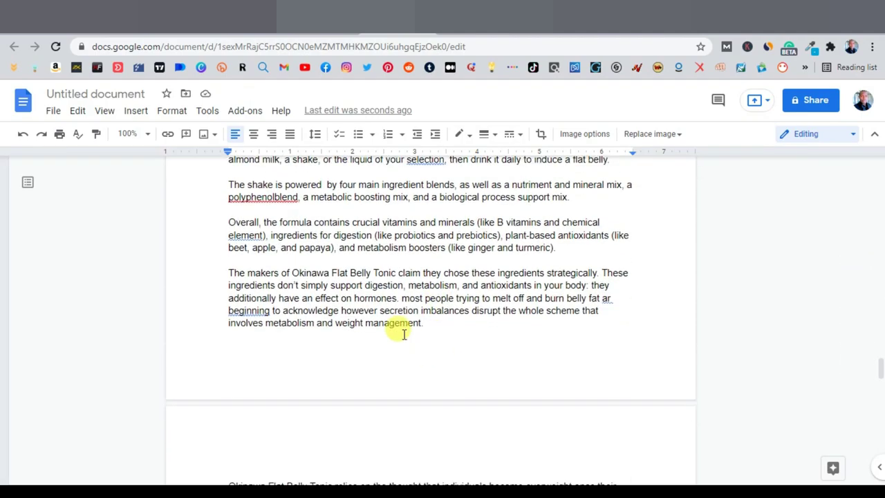
{"action": "scroll", "coordinate": [404, 334], "scroll_direction": "up", "scroll_amount": 8}
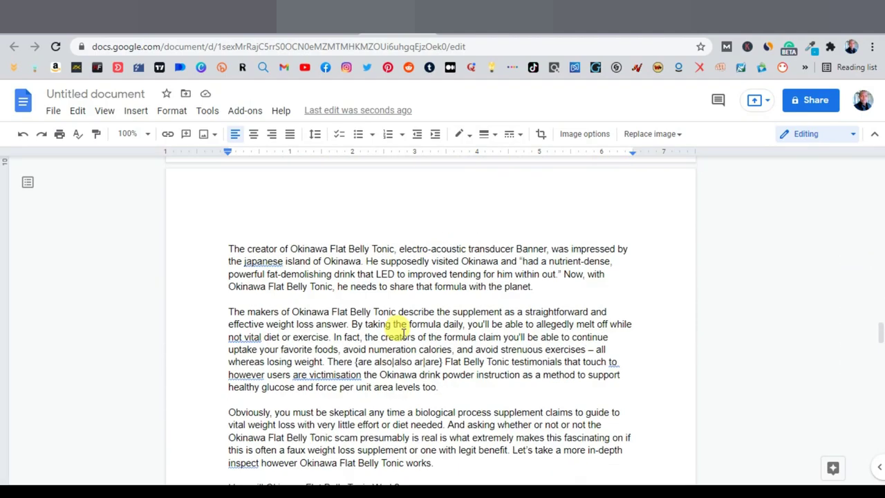
{"action": "scroll", "coordinate": [403, 334], "scroll_direction": "up", "scroll_amount": 7}
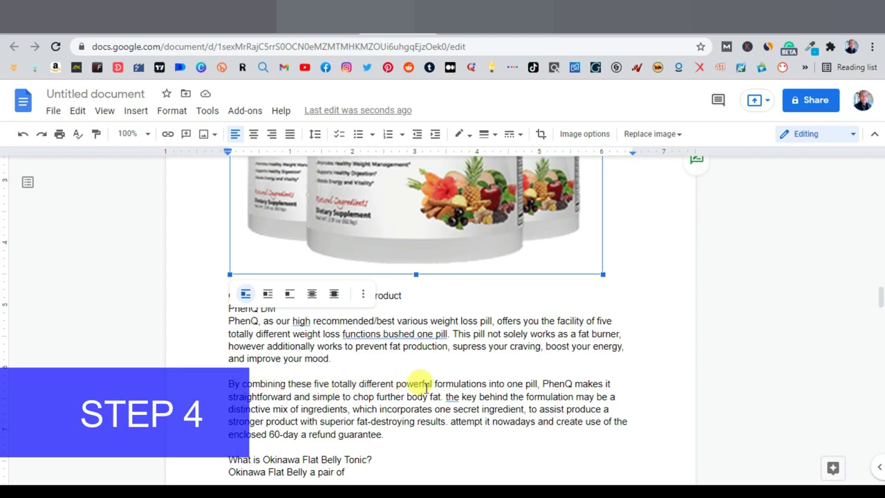
{"action": "scroll", "coordinate": [368, 424], "scroll_direction": "down", "scroll_amount": 1}
{"action": "scroll", "coordinate": [414, 401], "scroll_direction": "down", "scroll_amount": 1}
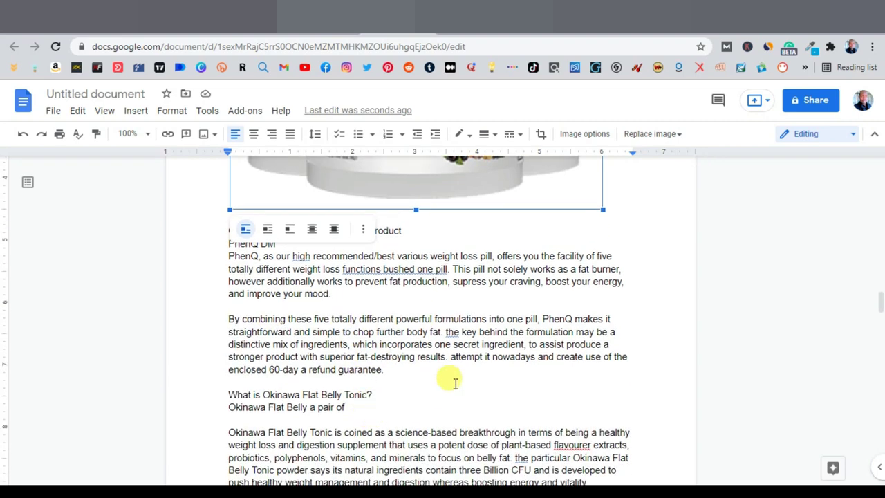
{"action": "scroll", "coordinate": [456, 377], "scroll_direction": "up", "scroll_amount": 10}
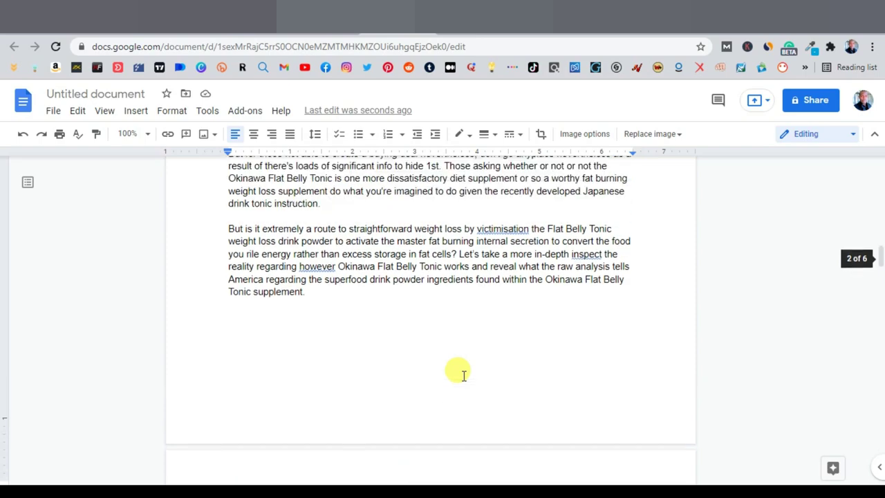
{"action": "scroll", "coordinate": [463, 374], "scroll_direction": "up", "scroll_amount": 15}
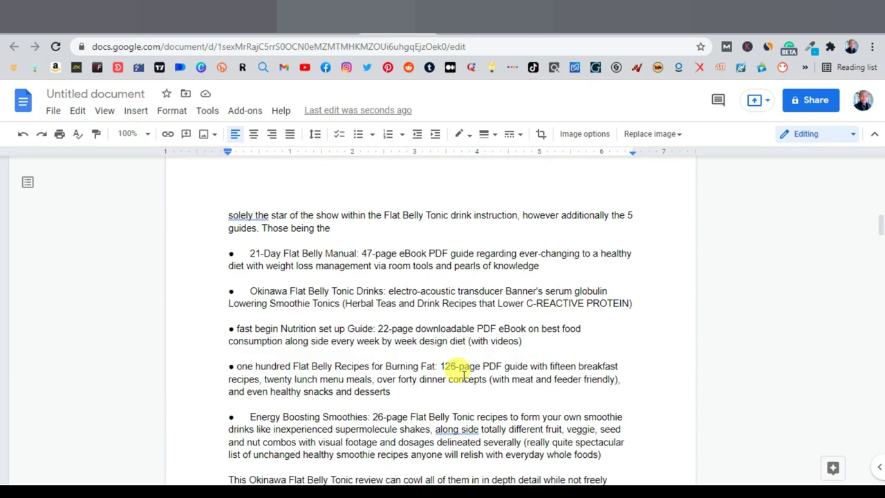
{"action": "scroll", "coordinate": [462, 375], "scroll_direction": "up", "scroll_amount": 1}
Open link insertion for "Okinawa Flat Belly Tonic" in the paragraph beginning "By taking".
{"action": "scroll", "coordinate": [462, 375], "scroll_direction": "down", "scroll_amount": 6}
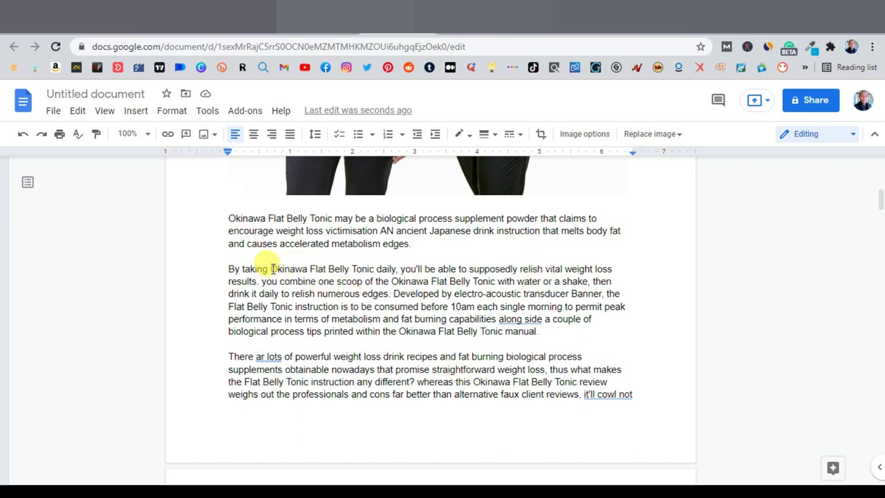
{"action": "left_click_drag", "start_coordinate": [302, 269], "coordinate": [396, 268]}
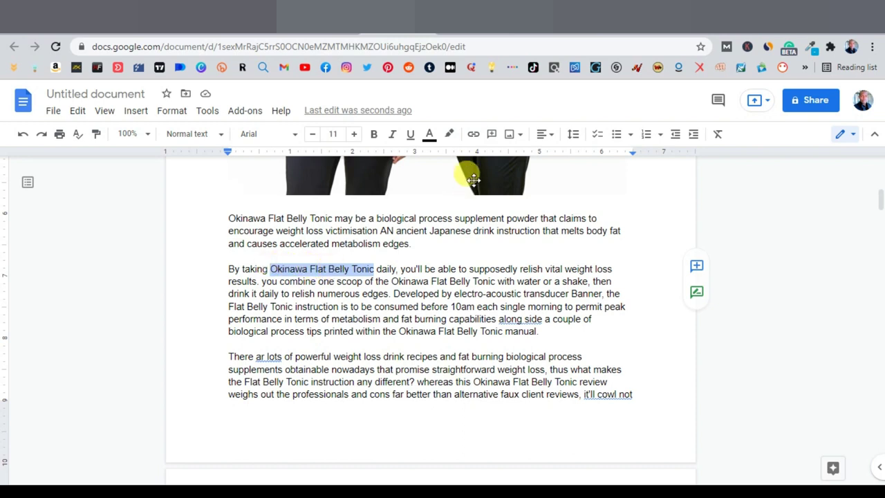
{"action": "left_click", "coordinate": [473, 134]}
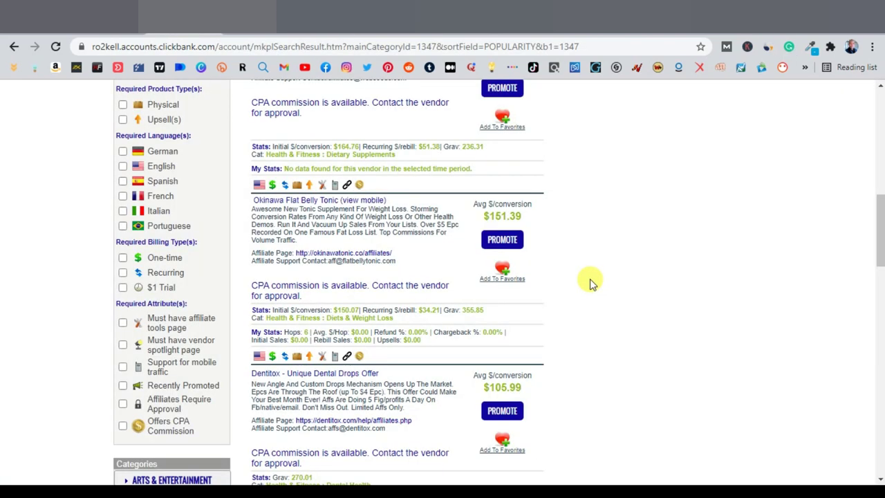
Generate the ClickBank HopLink for Okinawa Flat Belly Tonic without a tracking ID, copy it and close the generator.
{"action": "left_click", "coordinate": [502, 240]}
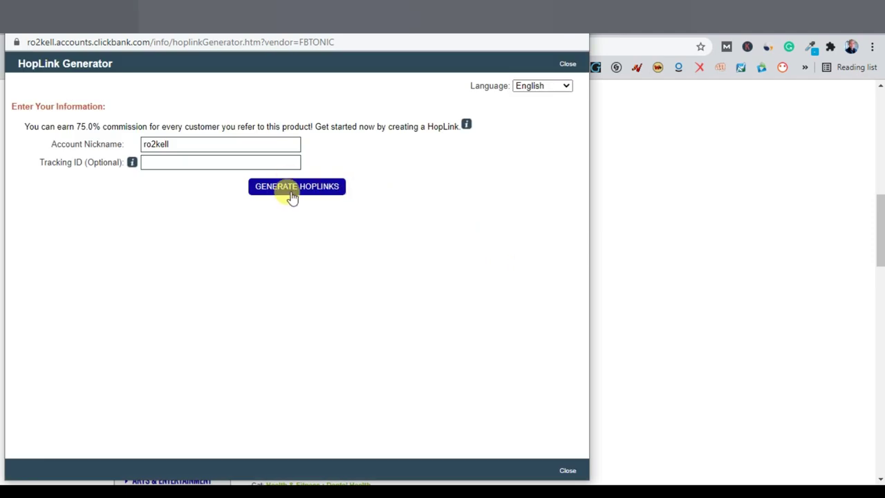
{"action": "left_click", "coordinate": [294, 193]}
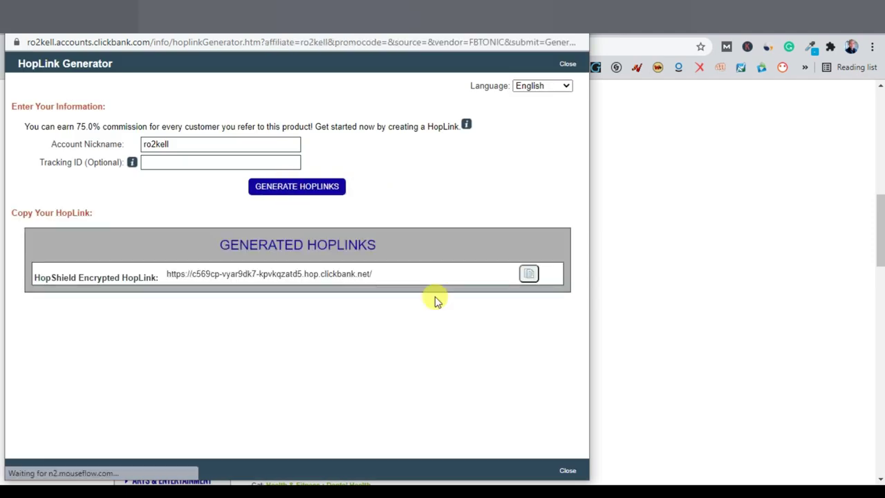
{"action": "left_click", "coordinate": [529, 280]}
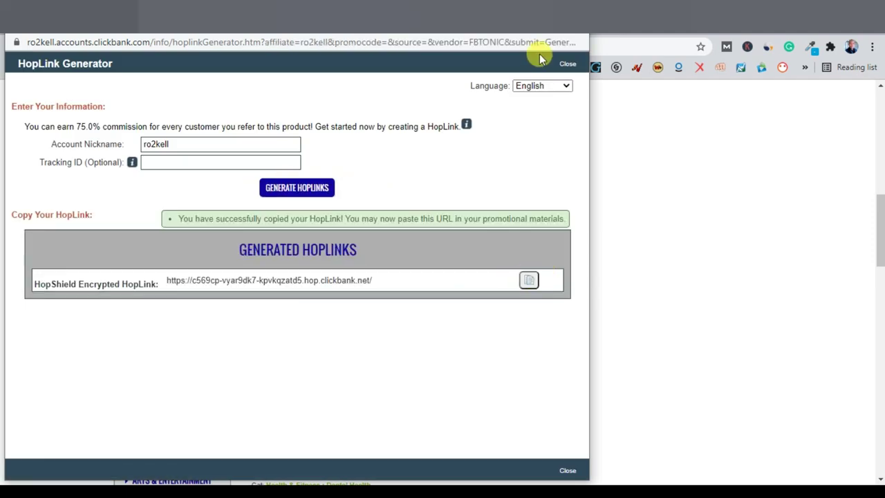
{"action": "left_click", "coordinate": [568, 64]}
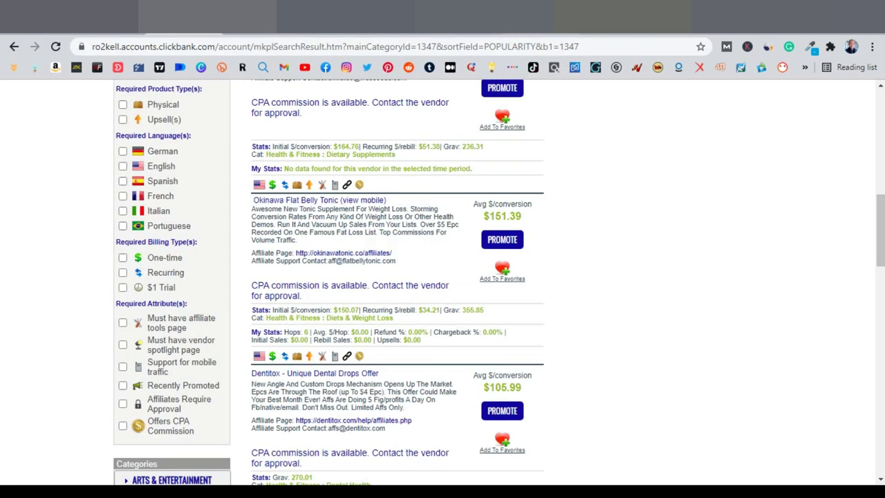
Switch back to the Google Docs article and apply the copied HopLink to "Okinawa Flat Belly Tonic" after "By taking".
{"action": "left_click", "coordinate": [387, 16]}
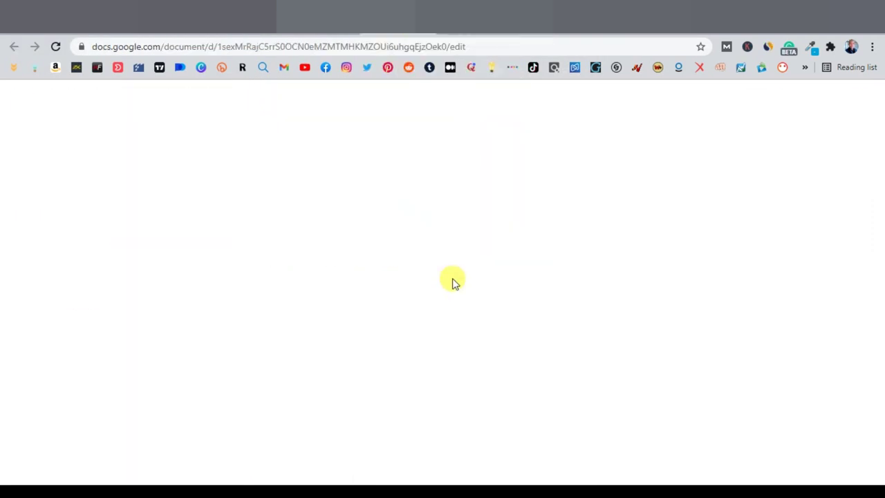
{"action": "right_click", "coordinate": [418, 307]}
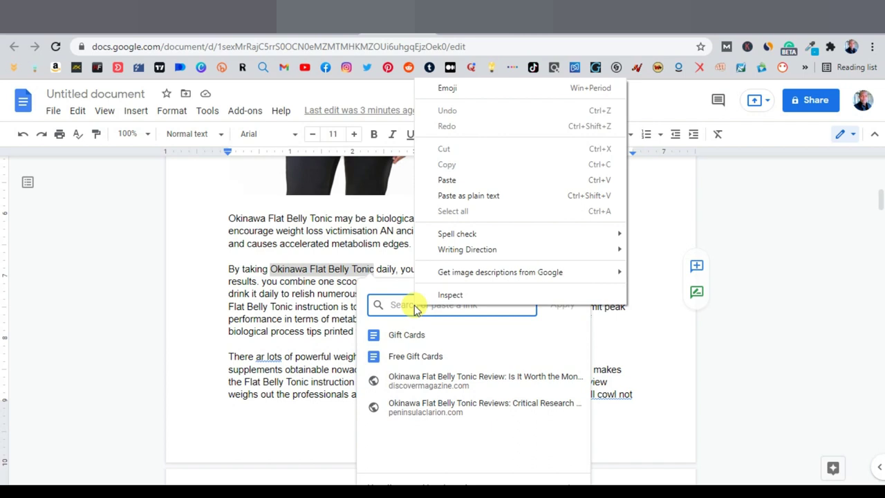
{"action": "left_click", "coordinate": [474, 178]}
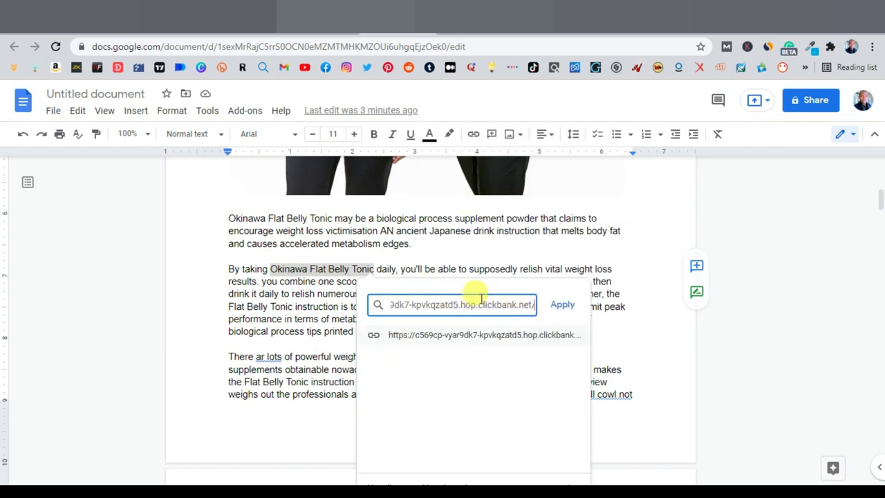
{"action": "left_click", "coordinate": [561, 304]}
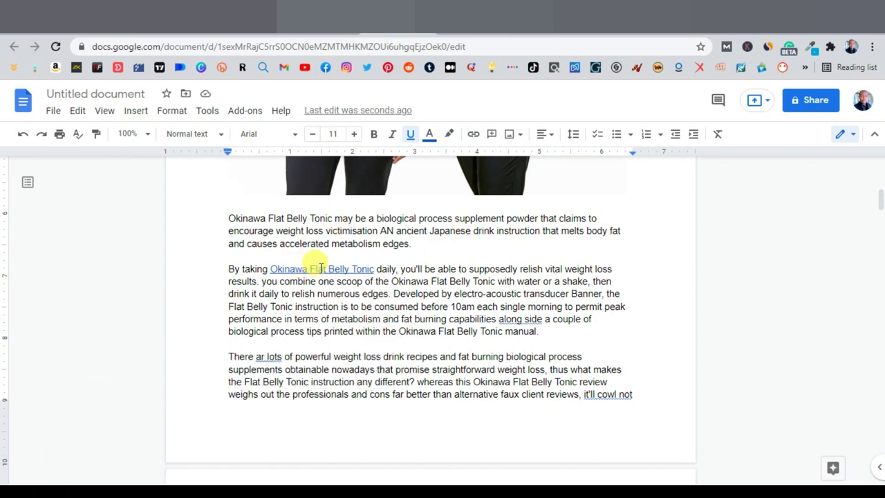
Link "Okinawa Flat Belly Tonic" after "whereas this" in the paragraph beginning "There ar lots" to the copied HopLink.
{"action": "scroll", "coordinate": [321, 268], "scroll_direction": "down", "scroll_amount": 3}
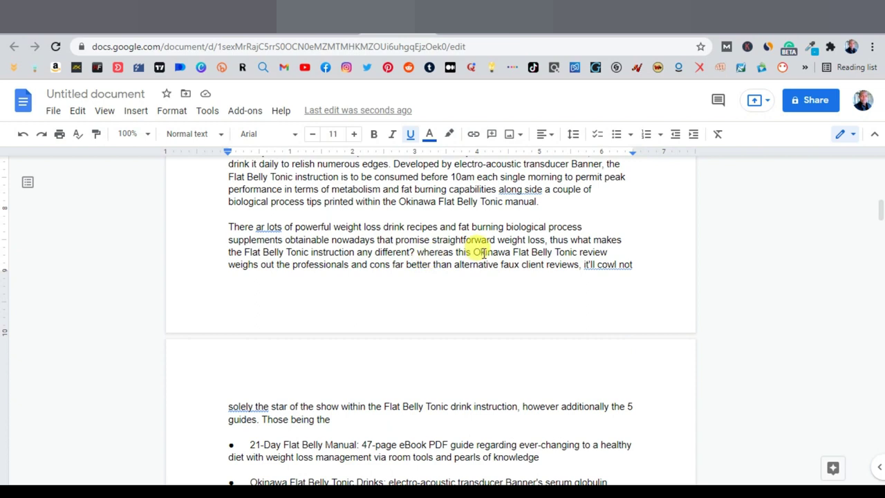
{"action": "left_click_drag", "start_coordinate": [474, 253], "coordinate": [556, 254]}
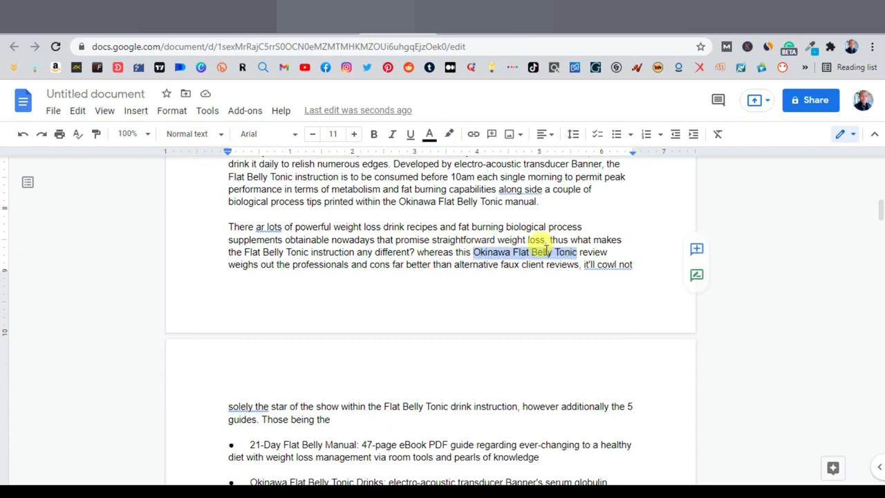
{"action": "left_click", "coordinate": [473, 134]}
{"action": "right_click", "coordinate": [516, 288]}
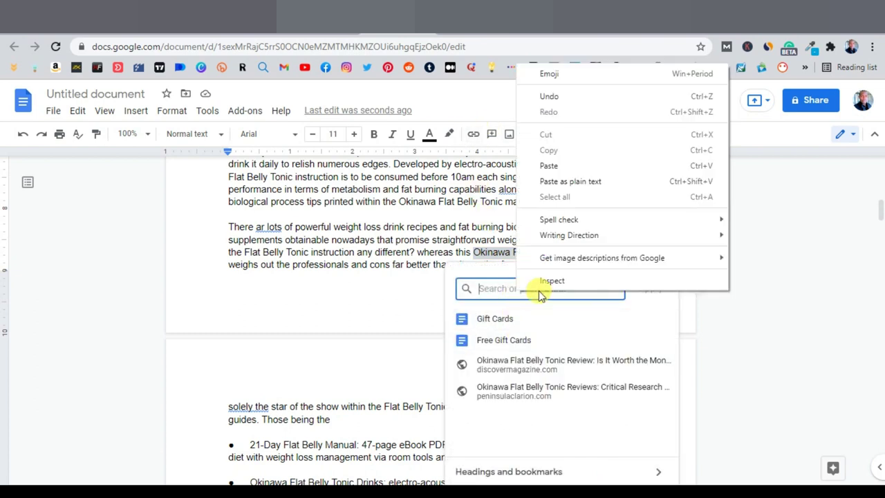
{"action": "left_click", "coordinate": [572, 180]}
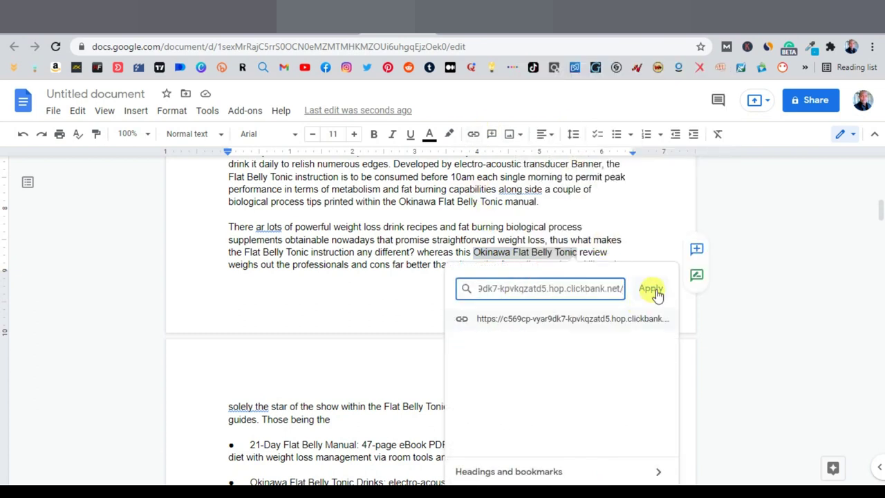
{"action": "left_click", "coordinate": [651, 288]}
Examine the two linked product names and the surrounding paragraphs for how the affiliate links sit in the text.
{"action": "scroll", "coordinate": [580, 320], "scroll_direction": "down", "scroll_amount": 3}
{"action": "scroll", "coordinate": [570, 324], "scroll_direction": "down", "scroll_amount": 5}
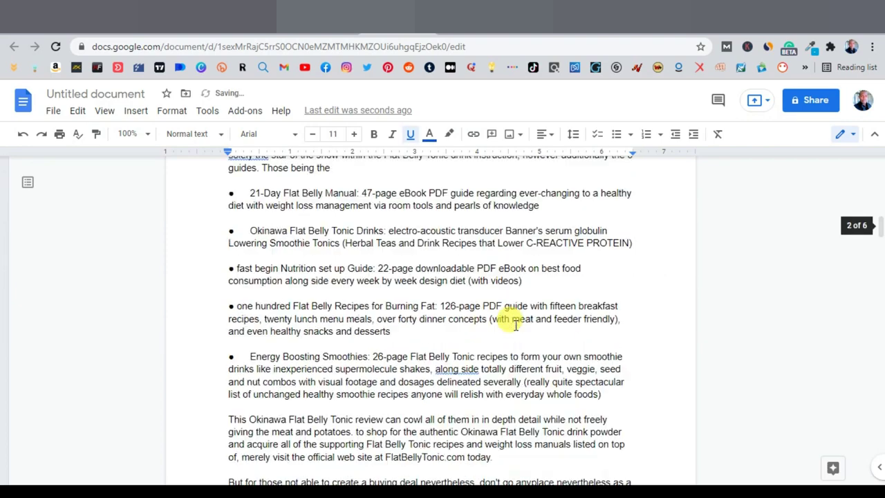
{"action": "scroll", "coordinate": [429, 321], "scroll_direction": "up", "scroll_amount": 10}
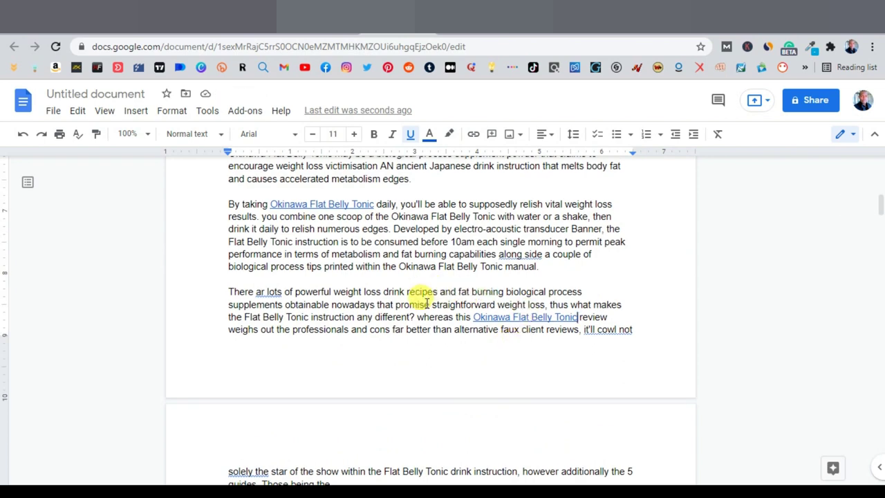
{"action": "scroll", "coordinate": [443, 280], "scroll_direction": "up", "scroll_amount": 1}
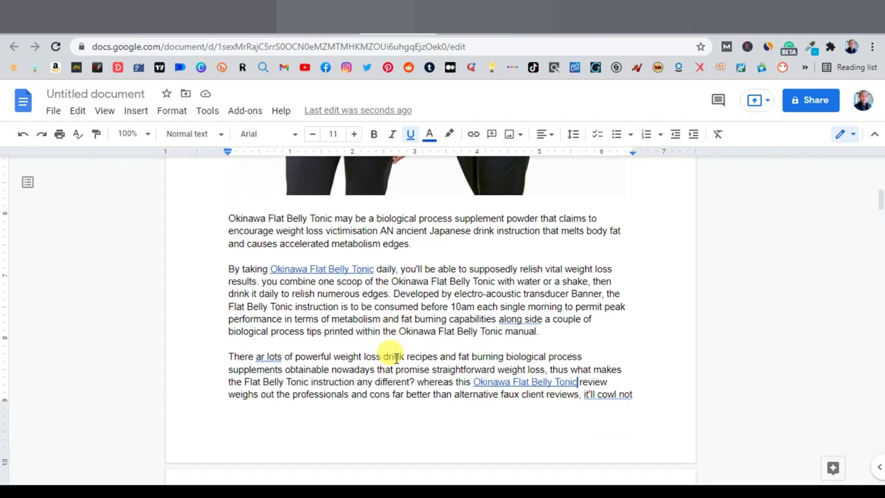
{"action": "scroll", "coordinate": [396, 357], "scroll_direction": "down", "scroll_amount": 1}
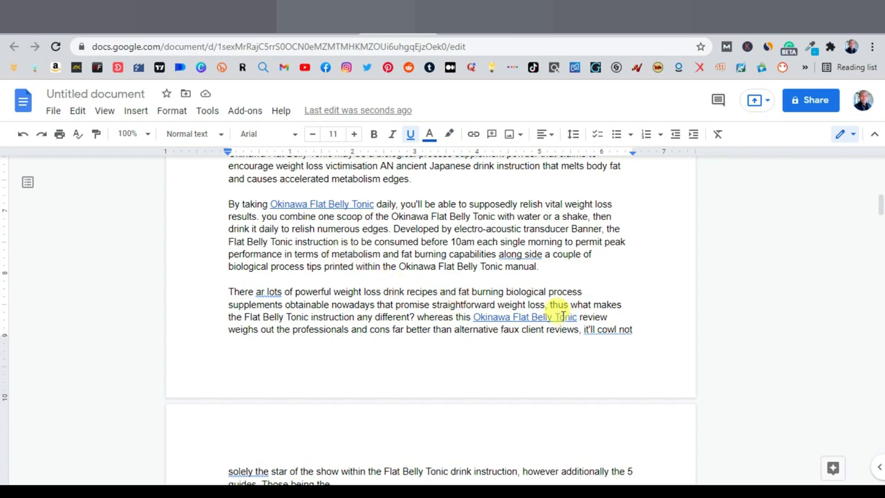
{"action": "scroll", "coordinate": [409, 254], "scroll_direction": "up", "scroll_amount": 2}
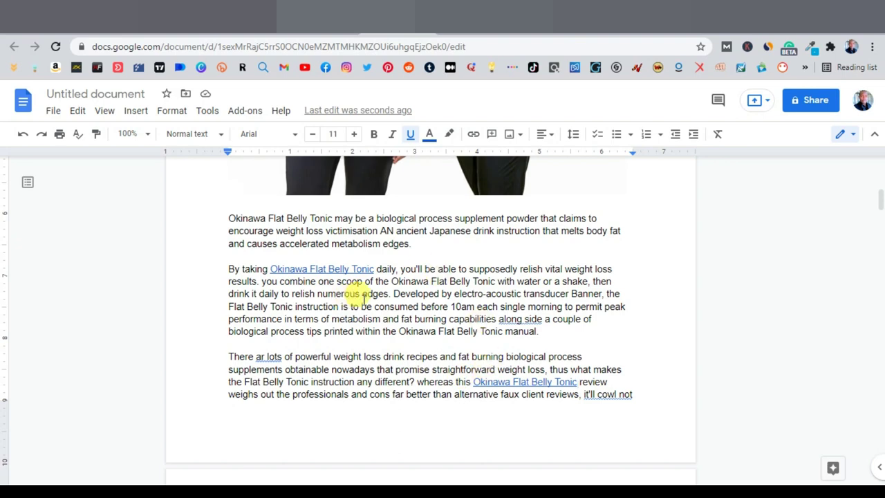
{"action": "scroll", "coordinate": [387, 298], "scroll_direction": "up", "scroll_amount": 2}
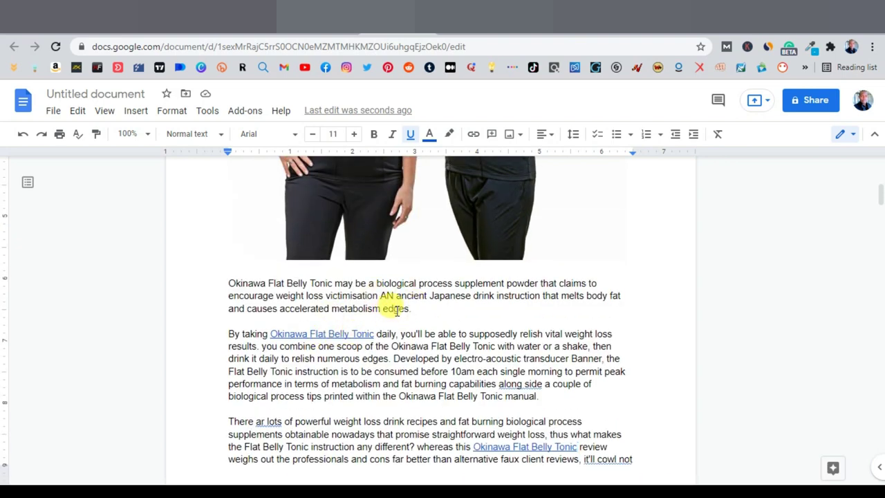
{"action": "scroll", "coordinate": [349, 356], "scroll_direction": "down", "scroll_amount": 2}
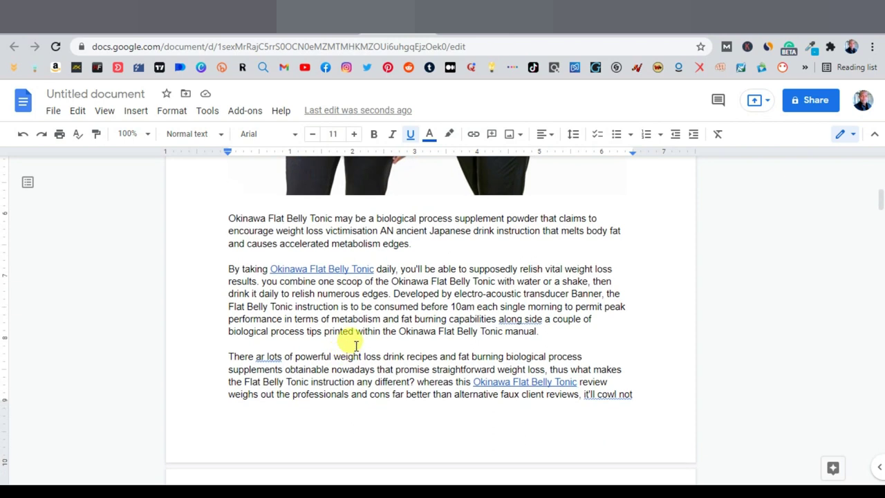
{"action": "scroll", "coordinate": [356, 342], "scroll_direction": "down", "scroll_amount": 2}
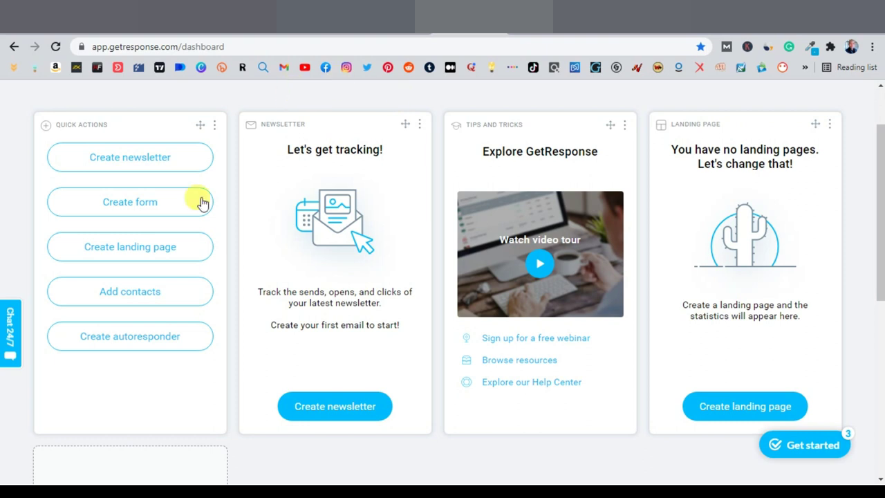
Start a new landing page built from scratch with Plain Template 10.
{"action": "left_click", "coordinate": [130, 253]}
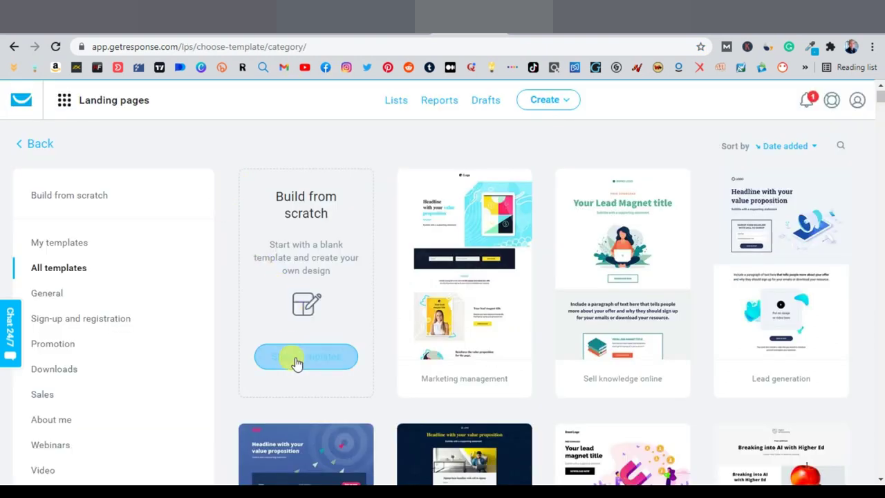
{"action": "left_click", "coordinate": [344, 362]}
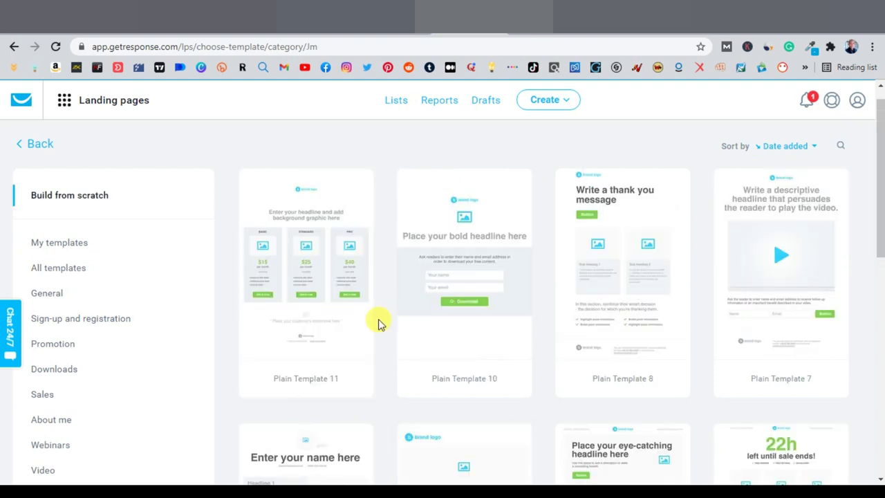
{"action": "mouse_move", "coordinate": [470, 294]}
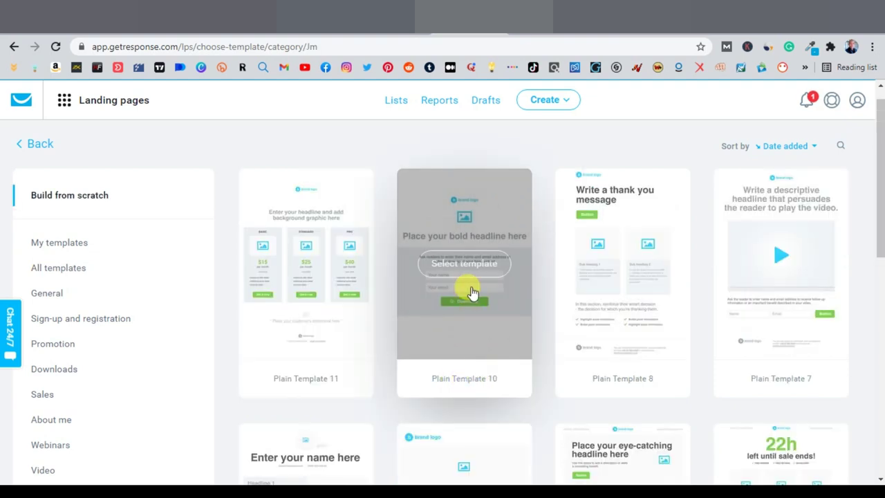
{"action": "left_click", "coordinate": [469, 269]}
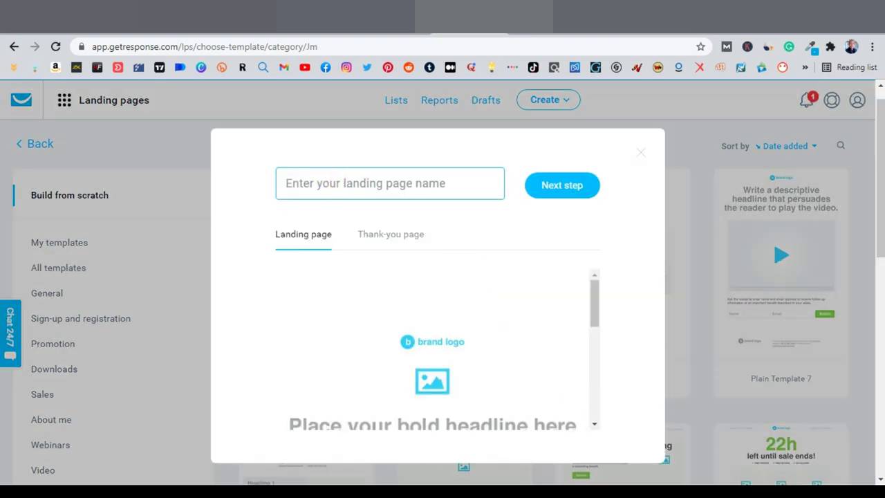
Name the landing page "Okinawa" and continue to the page editor.
{"action": "key", "text": "super+ctrl+o"}
{"action": "left_click", "coordinate": [330, 187]}
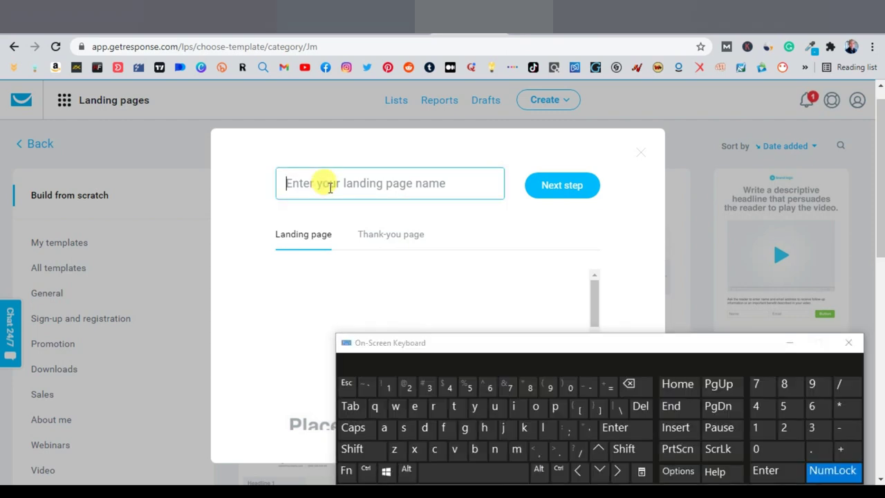
{"action": "left_click", "coordinate": [352, 448]}
{"action": "type", "text": "Okinawa"}
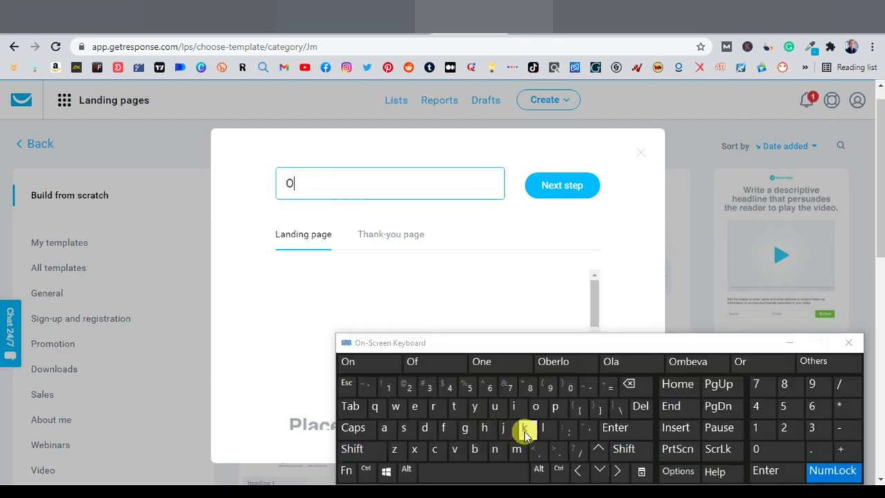
{"action": "left_click", "coordinate": [561, 188]}
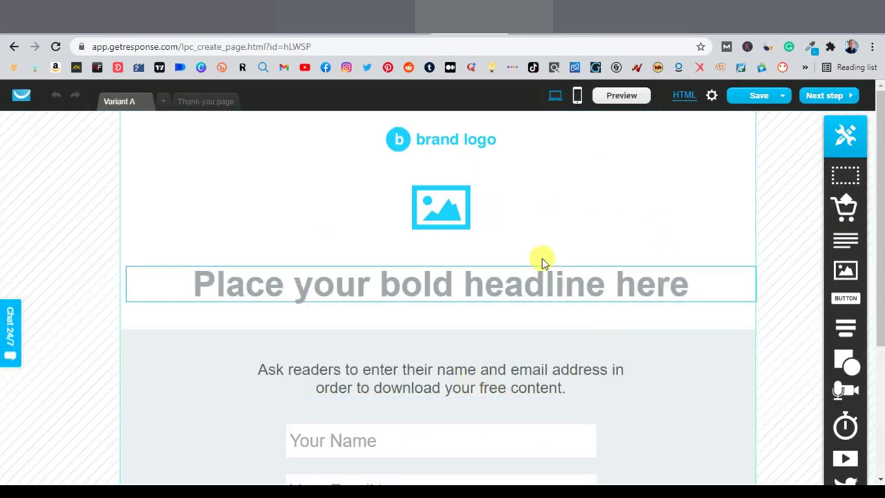
Look at the Okinawa sales page for reference and delete the brand logo placeholder from the landing page.
{"action": "left_click", "coordinate": [458, 147]}
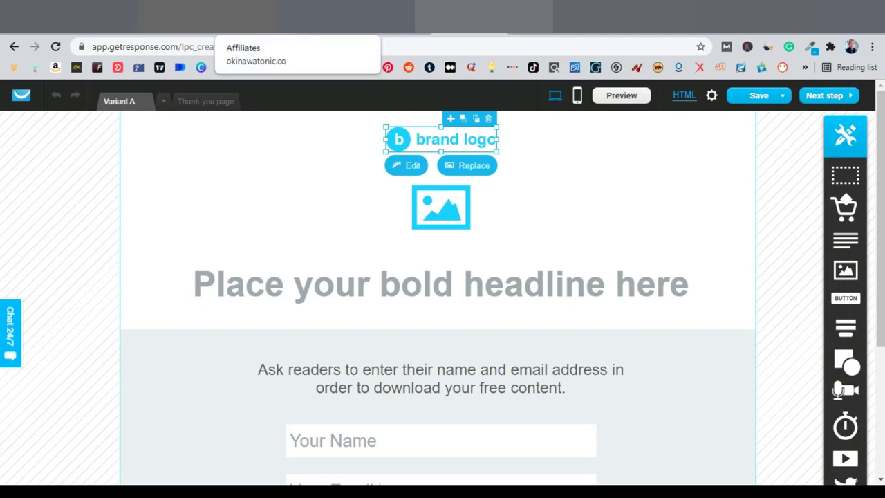
{"action": "left_click", "coordinate": [276, 18]}
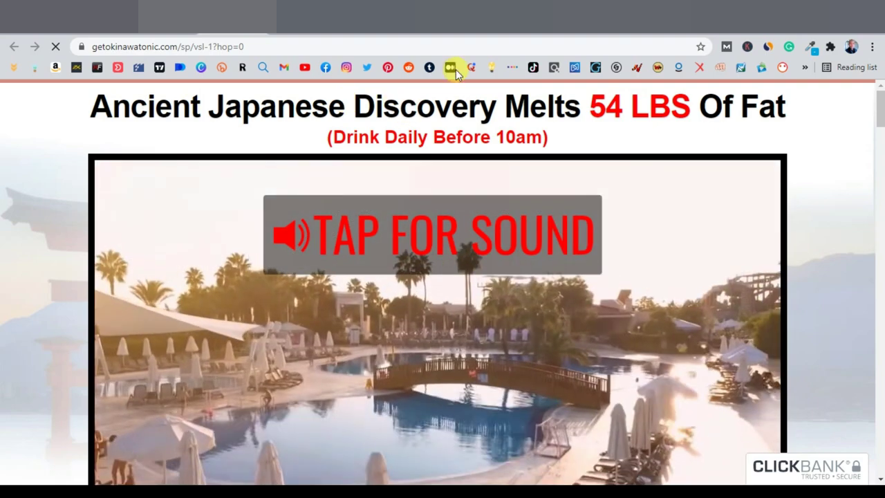
{"action": "key", "text": "ctrl+Tab"}
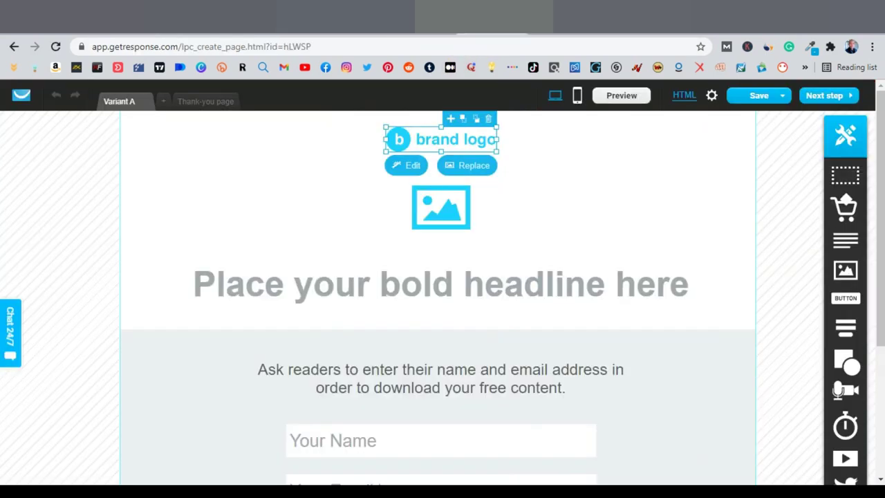
{"action": "left_click", "coordinate": [489, 121]}
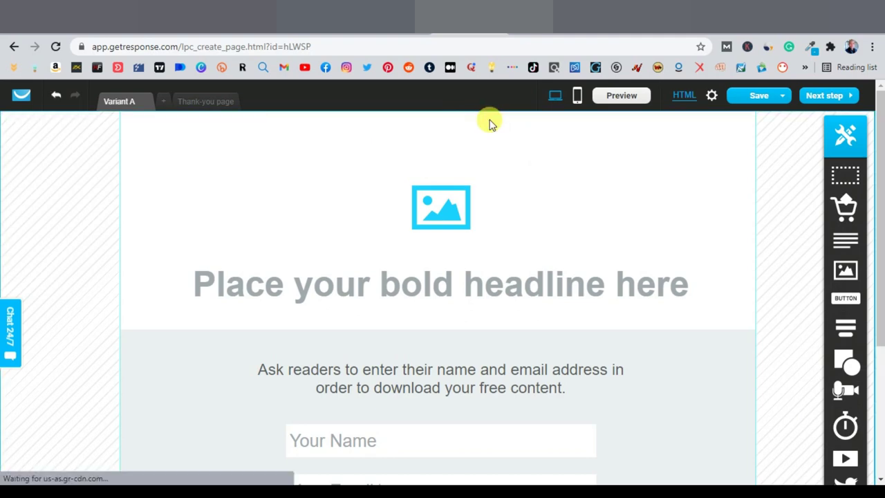
Upload three_bottle.png from Downloads to the Main folder and use it to replace the image placeholder above the headline.
{"action": "left_click", "coordinate": [437, 207]}
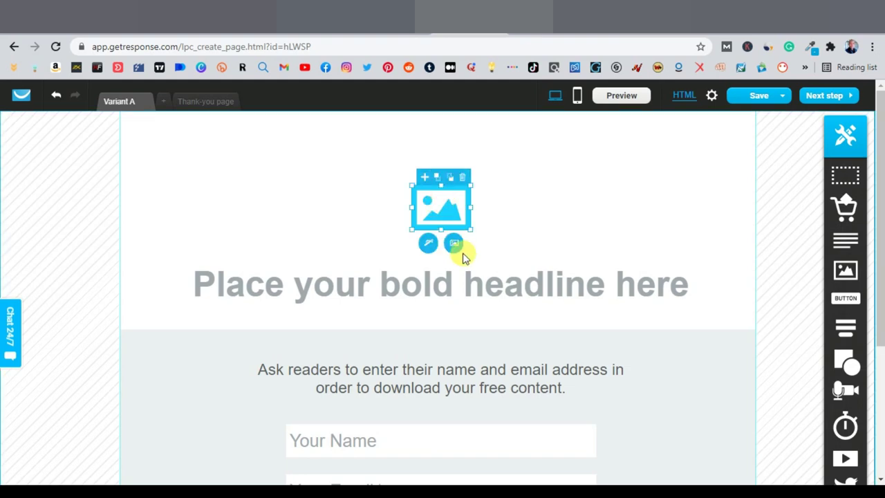
{"action": "left_click", "coordinate": [454, 246]}
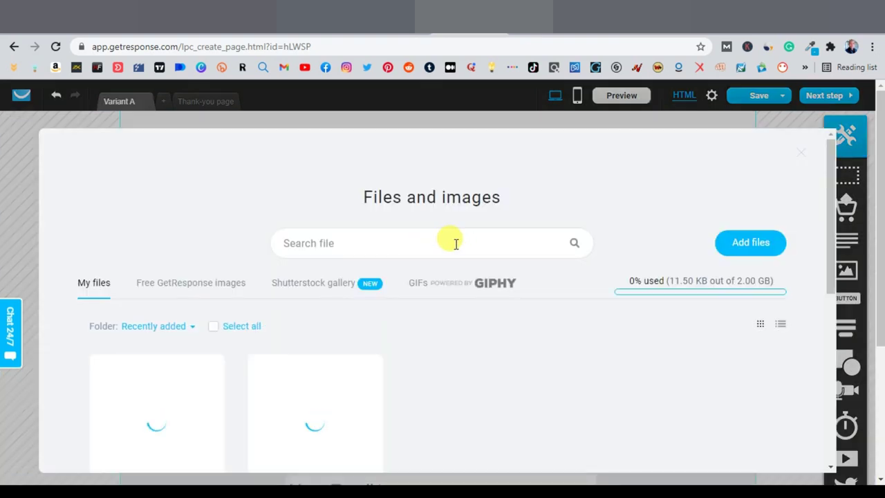
{"action": "left_click", "coordinate": [738, 243]}
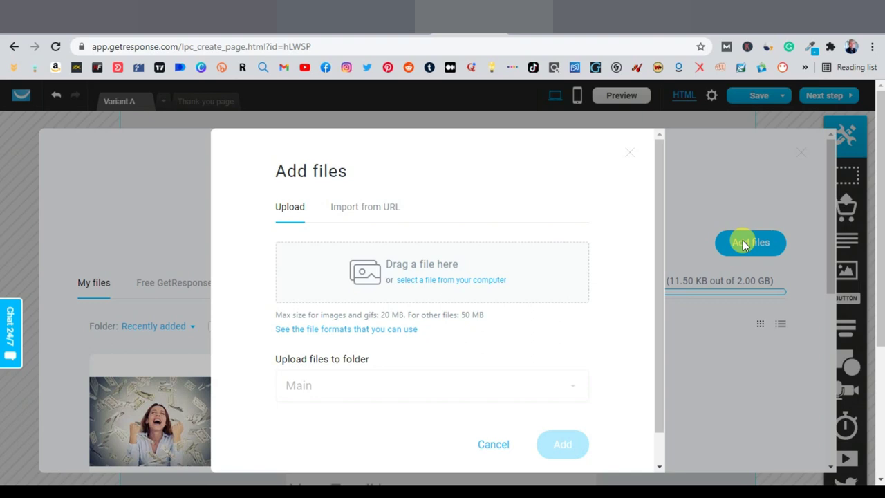
{"action": "left_click", "coordinate": [443, 280]}
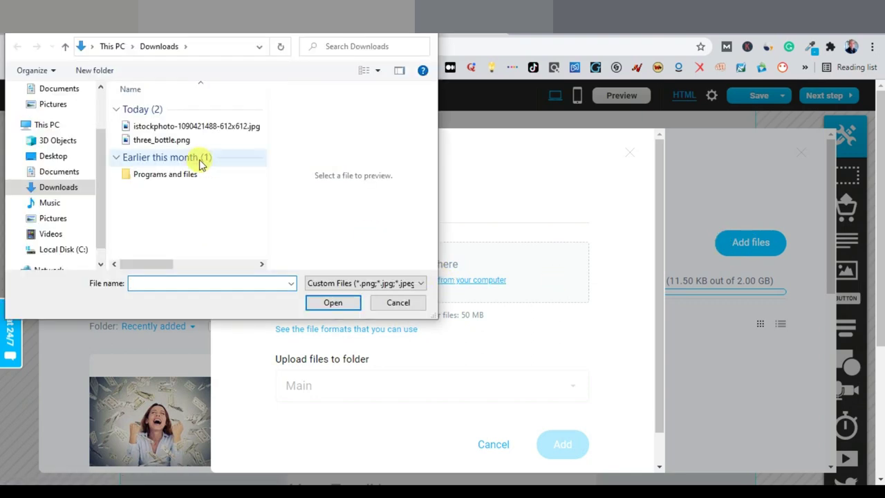
{"action": "double_click", "coordinate": [183, 141]}
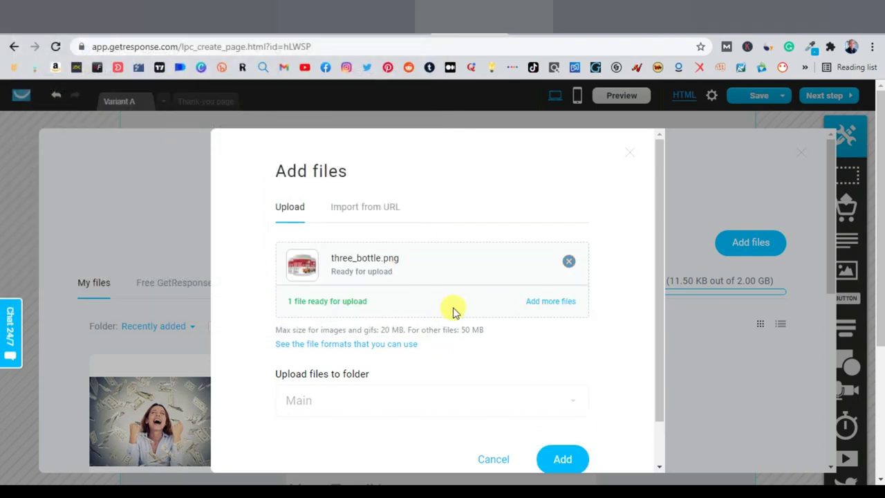
{"action": "scroll", "coordinate": [549, 414], "scroll_direction": "down", "scroll_amount": 2}
{"action": "left_click", "coordinate": [574, 411]}
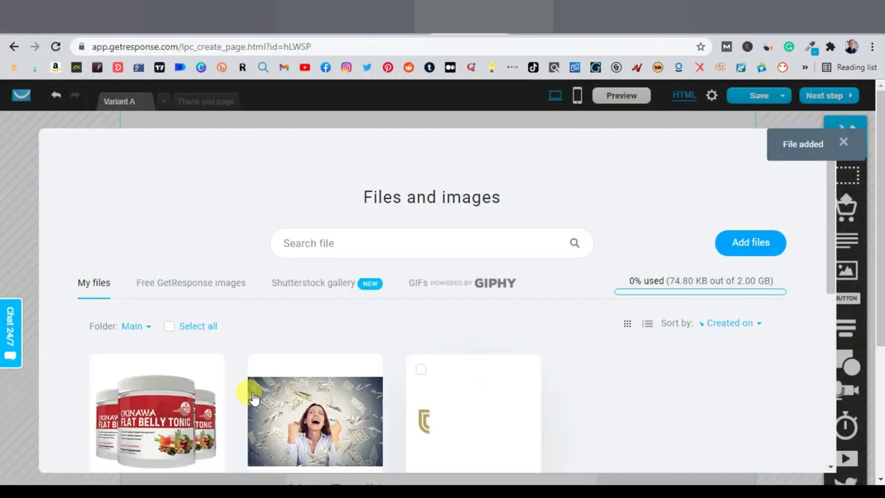
{"action": "scroll", "coordinate": [213, 398], "scroll_direction": "down", "scroll_amount": 1}
{"action": "left_click", "coordinate": [158, 358]}
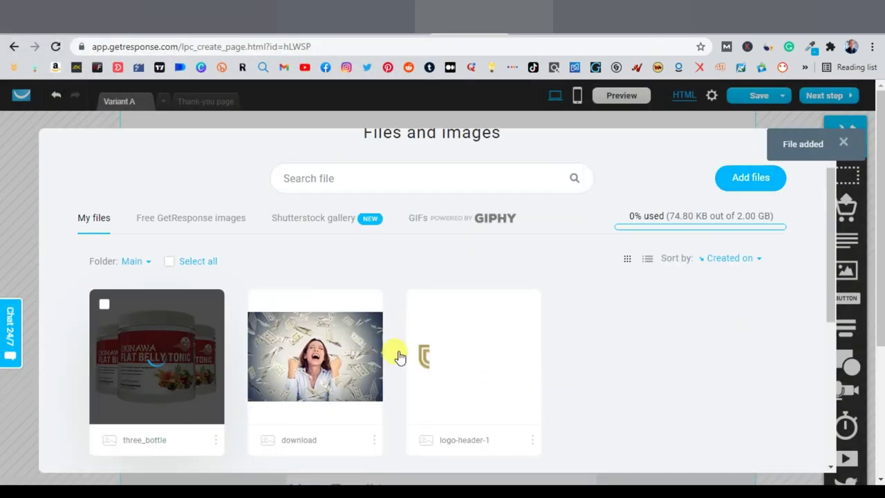
{"action": "left_click", "coordinate": [547, 232]}
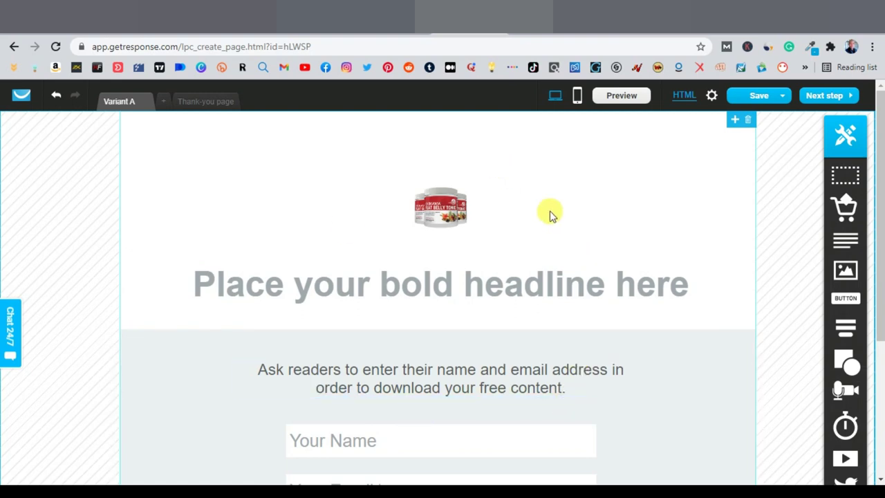
Enlarge the product bottle image and arrange it beside the webform, with the headline above both.
{"action": "left_click", "coordinate": [443, 208]}
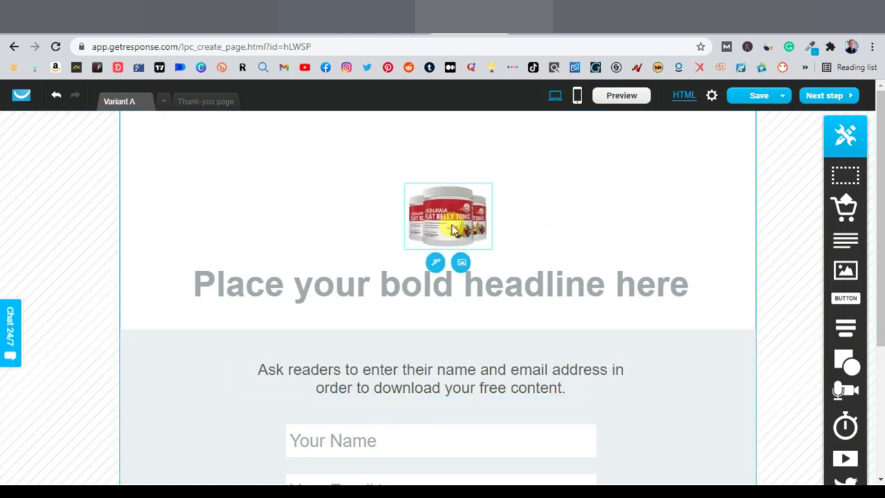
{"action": "left_click_drag", "start_coordinate": [443, 208], "coordinate": [294, 256]}
{"action": "key", "text": "ctrl+z"}
{"action": "key", "text": "ctrl+z"}
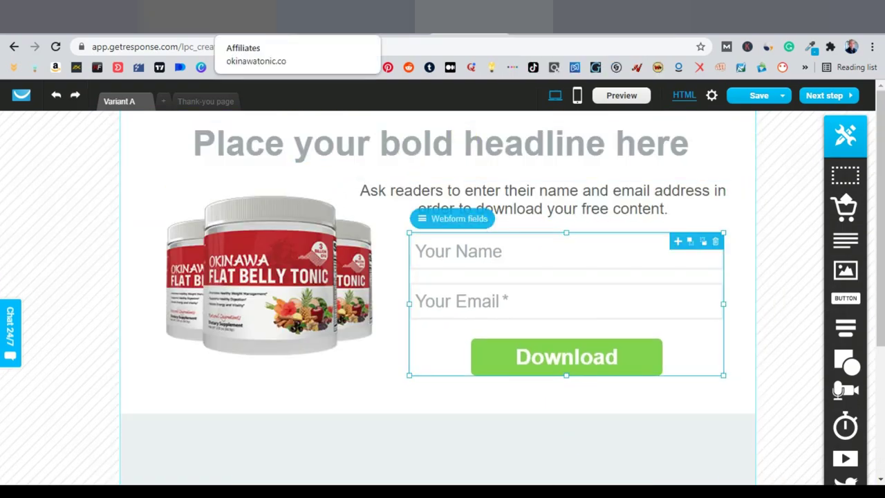
Copy the "What Is the Okinawa Flat Belly Tonic?" description from the affiliates page and paste it as the headline at font size 26.
{"action": "left_click", "coordinate": [221, 67]}
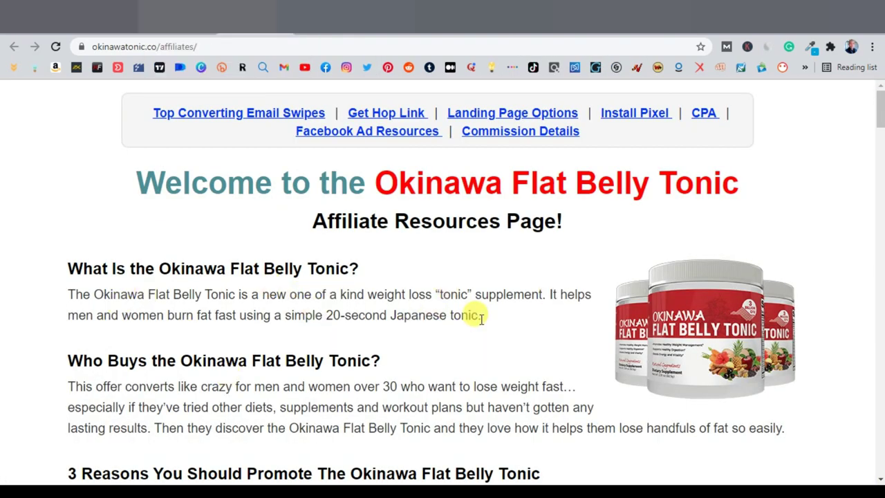
{"action": "left_click_drag", "start_coordinate": [477, 314], "coordinate": [63, 289]}
{"action": "key", "text": "ctrl+c"}
{"action": "left_click", "coordinate": [484, 18]}
{"action": "key", "text": "ctrl+v"}
{"action": "left_click", "coordinate": [360, 177]}
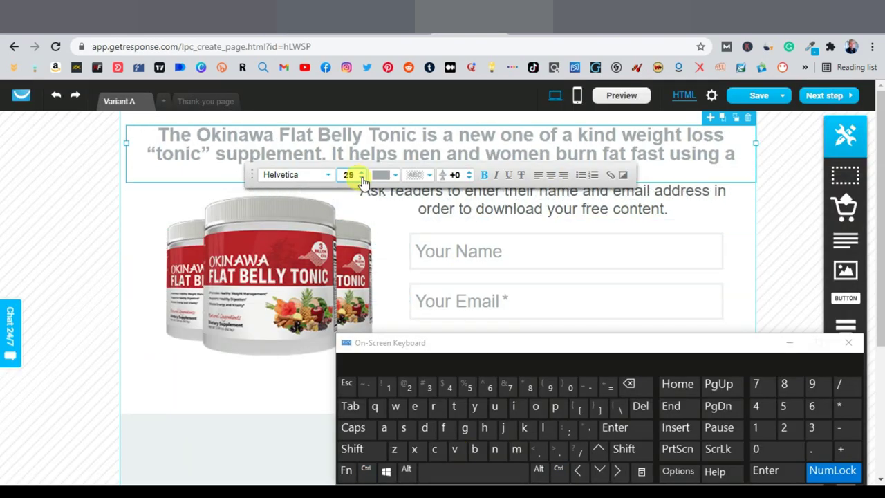
Shorten the headline to "A new one of a kind weight loss “tonic” supplement." and enlarge its font.
{"action": "left_click_drag", "start_coordinate": [421, 134], "coordinate": [153, 134]}
{"action": "key", "text": "ctrl+super+o"}
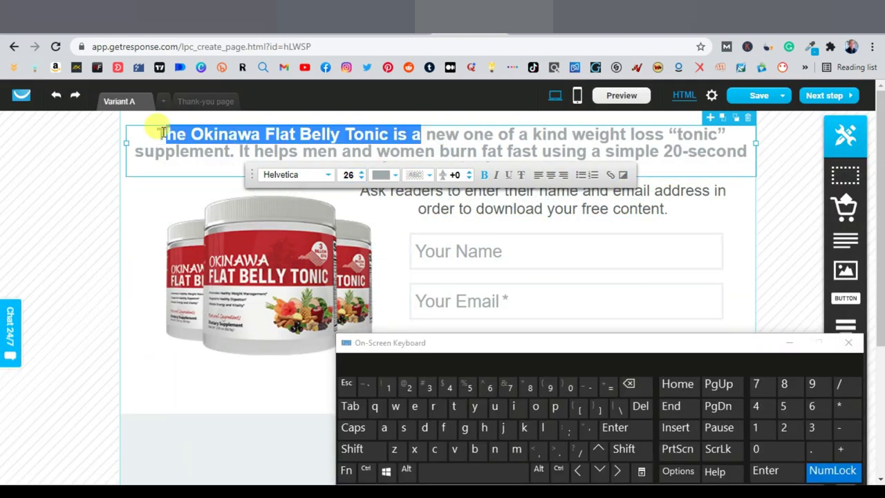
{"action": "type", "text": "A"}
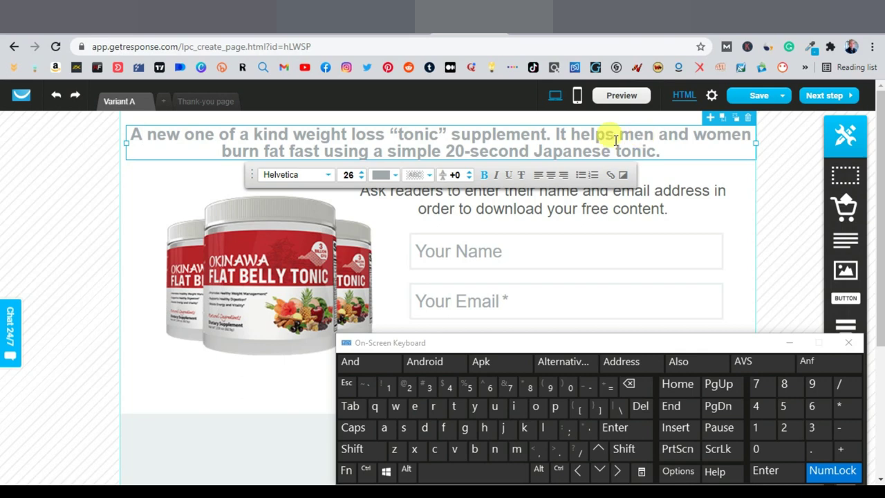
{"action": "left_click_drag", "start_coordinate": [653, 148], "coordinate": [548, 140]}
{"action": "key", "text": "BackSpace"}
{"action": "left_click", "coordinate": [361, 171]}
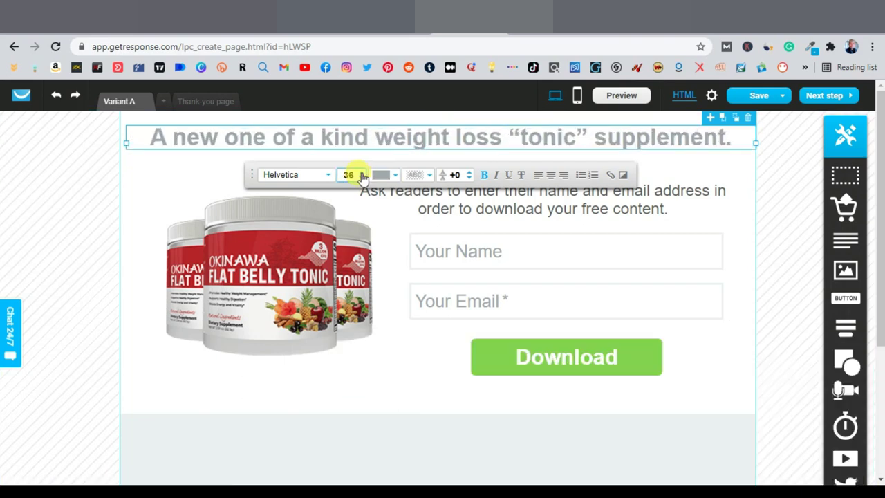
Replace the instruction text above the form with "Enter your name and email" and move the form fields up beneath it.
{"action": "left_click_drag", "start_coordinate": [361, 190], "coordinate": [651, 205]}
{"action": "type", "text": "Enter your name and email"}
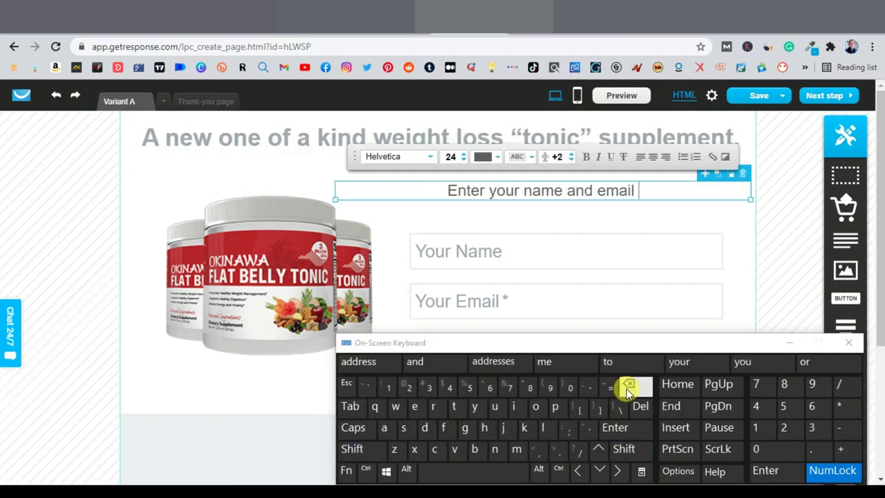
{"action": "key", "text": "ctrl+super+o"}
{"action": "left_click", "coordinate": [734, 339]}
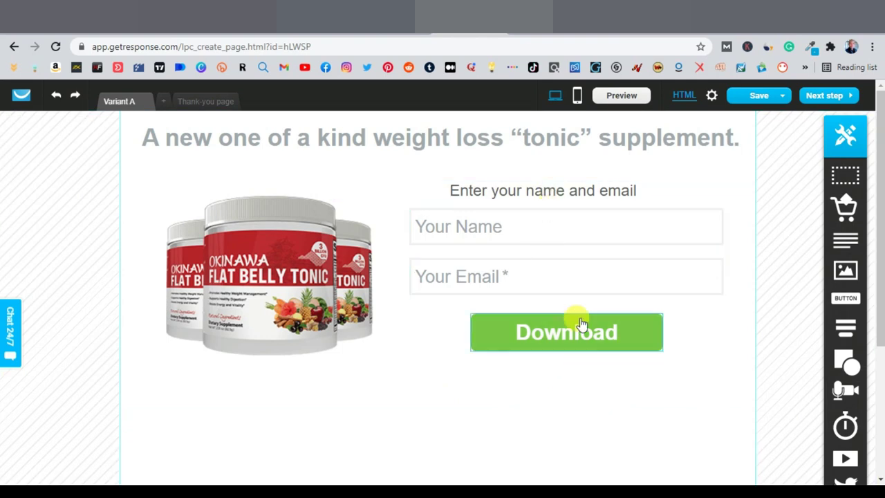
Replace the form's Download button with a new button below the email field and make it slightly smaller.
{"action": "left_click", "coordinate": [656, 345]}
{"action": "left_click", "coordinate": [658, 354]}
{"action": "left_click_drag", "start_coordinate": [844, 298], "coordinate": [556, 328]}
{"action": "left_click", "coordinate": [578, 404]}
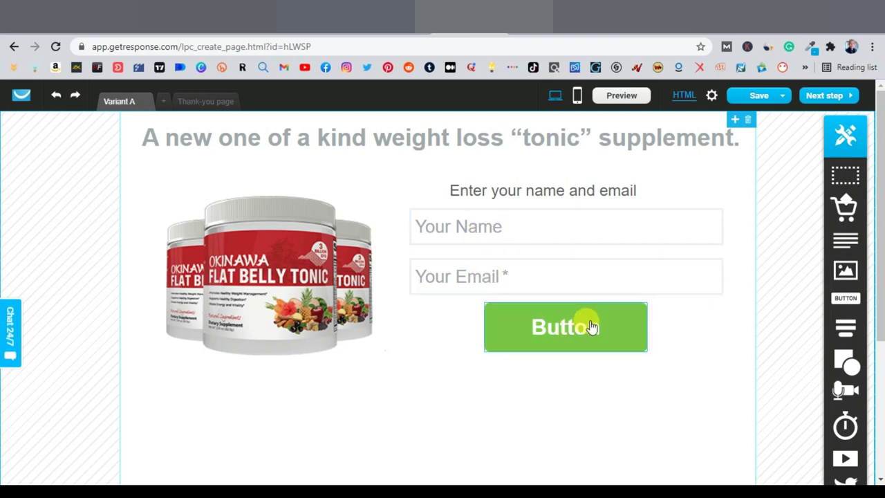
{"action": "left_click", "coordinate": [628, 320]}
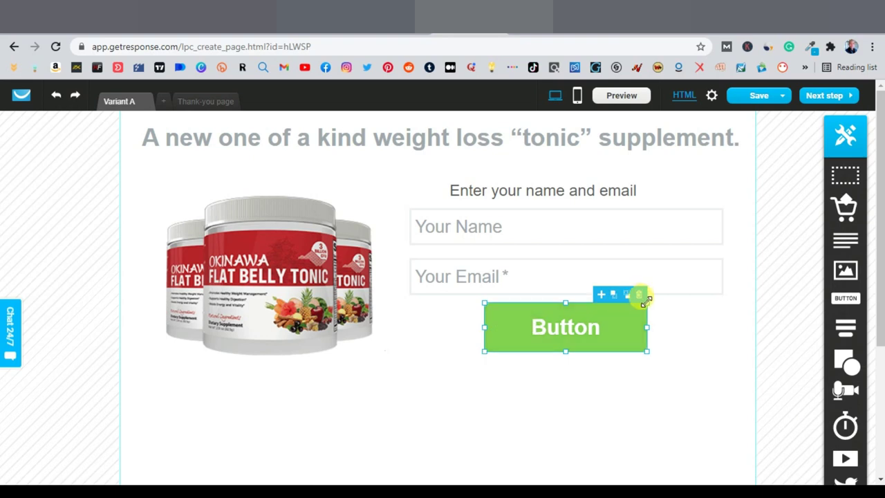
{"action": "mouse_move", "coordinate": [647, 299]}
{"action": "left_mouse_down"}
{"action": "mouse_move", "coordinate": [567, 332]}
{"action": "mouse_move", "coordinate": [534, 336]}
{"action": "mouse_move", "coordinate": [528, 325]}
{"action": "mouse_move", "coordinate": [624, 320]}
{"action": "mouse_move", "coordinate": [639, 298]}
{"action": "left_mouse_up"}
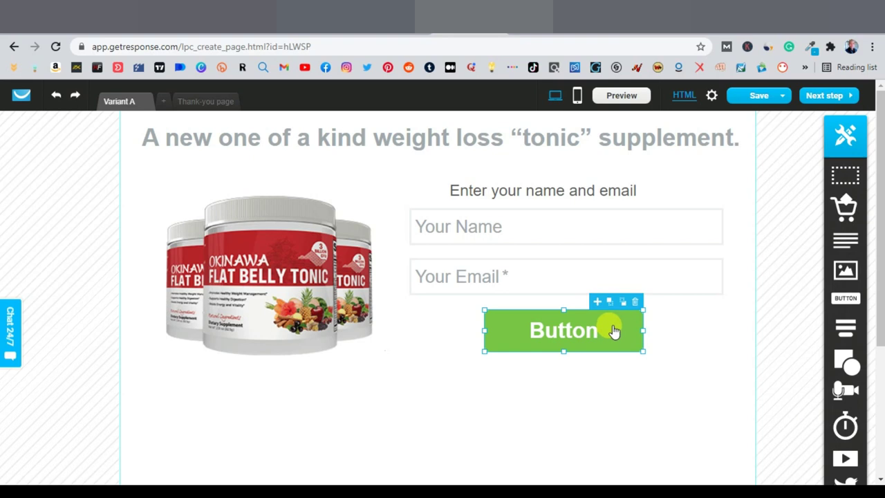
Change the new button's label to "Let's Go" and open its link settings.
{"action": "double_click", "coordinate": [565, 333]}
{"action": "left_click", "coordinate": [596, 483]}
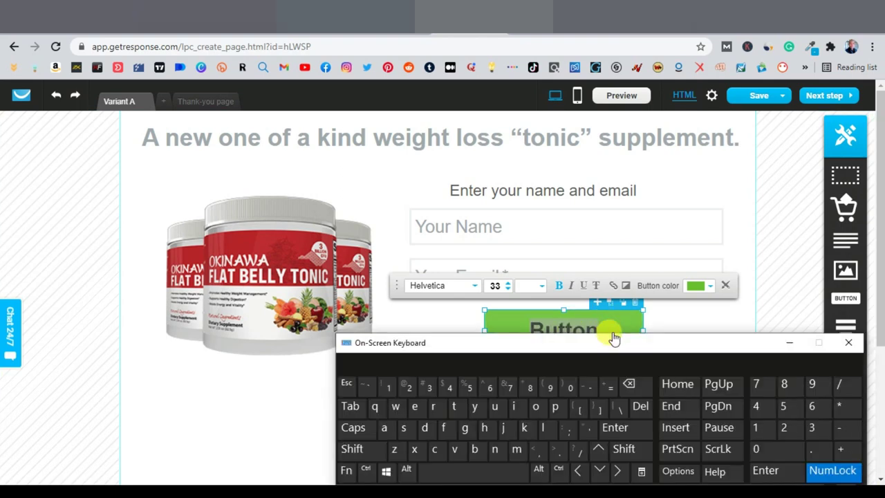
{"action": "type", "text": "Let's Go"}
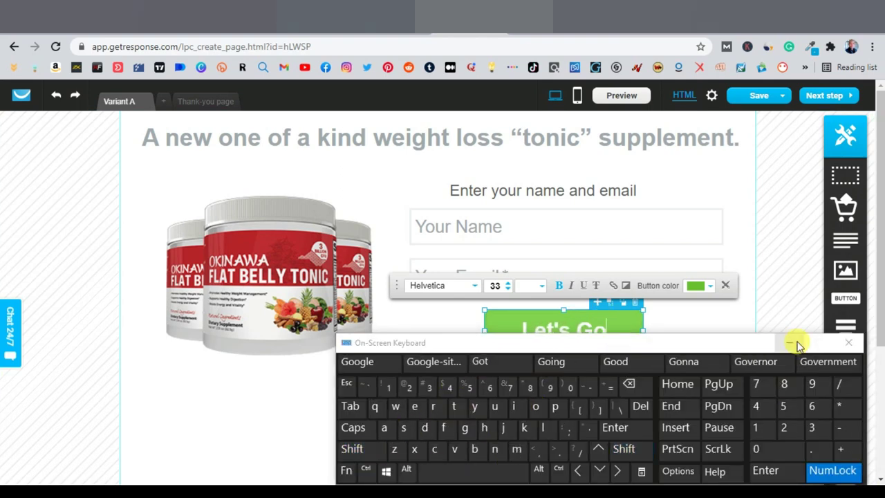
{"action": "left_click", "coordinate": [795, 343]}
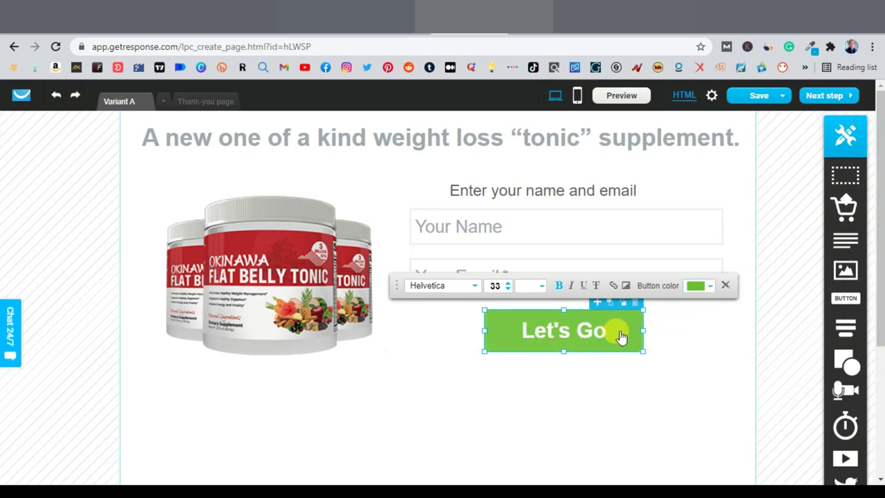
{"action": "left_click", "coordinate": [613, 286]}
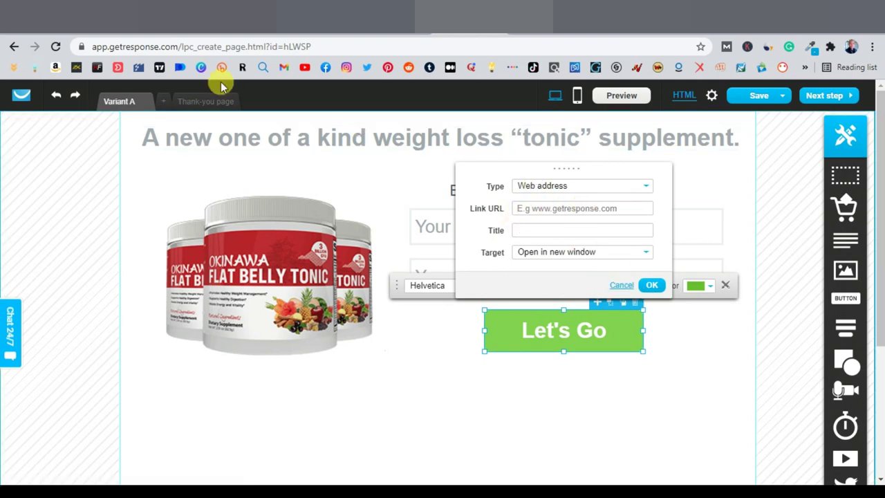
Try to paste the Okinawa Flat Belly Tonic HopLink from ClickBank as the Let's Go button's link URL.
{"action": "left_click", "coordinate": [208, 17]}
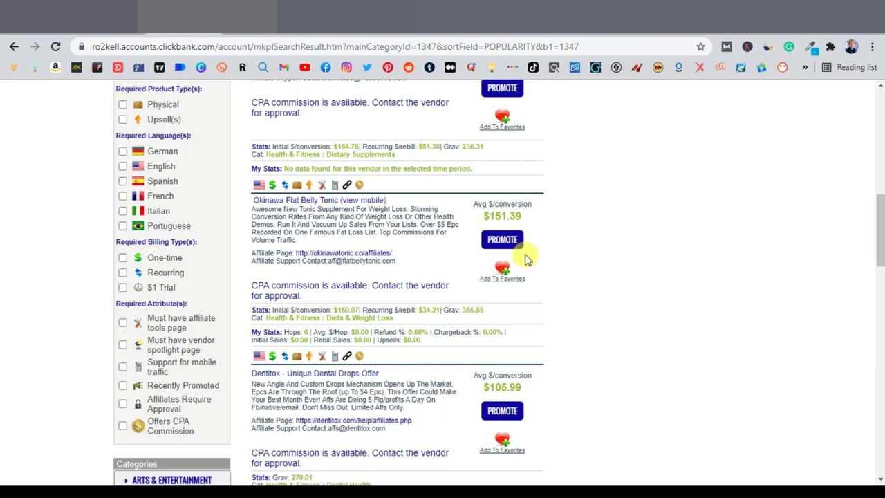
{"action": "left_click", "coordinate": [502, 240]}
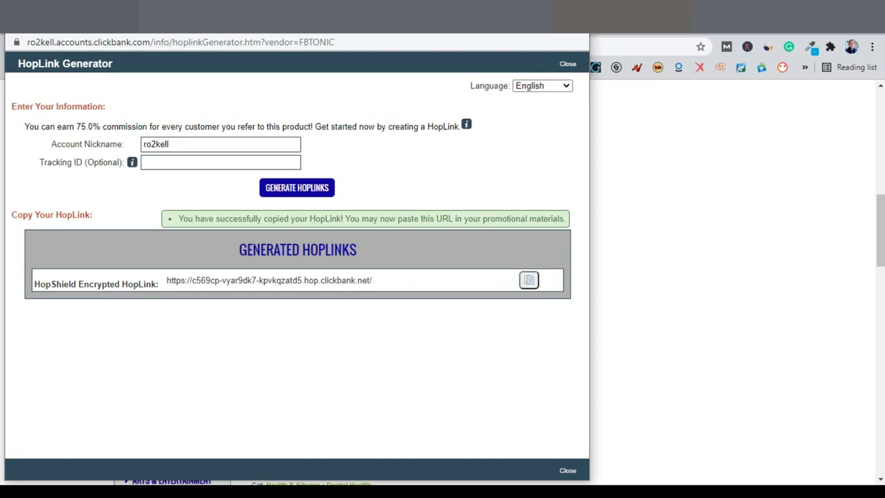
{"action": "left_click", "coordinate": [629, 33]}
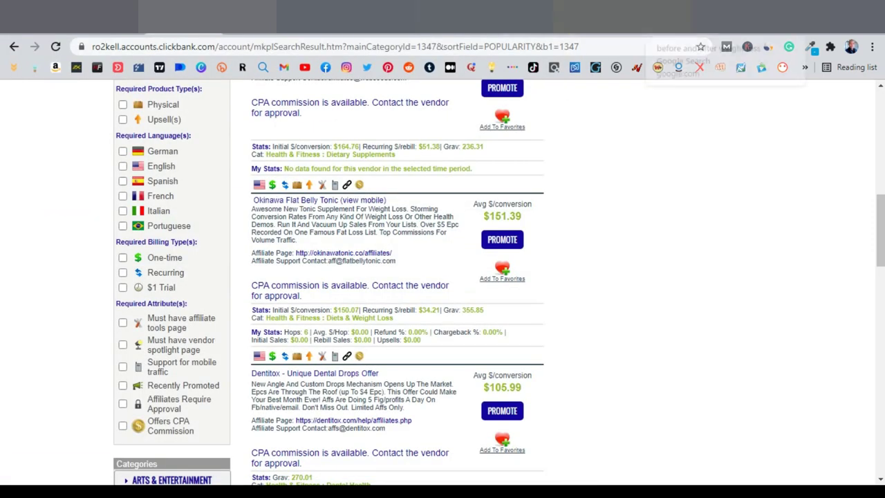
{"action": "left_click", "coordinate": [484, 17]}
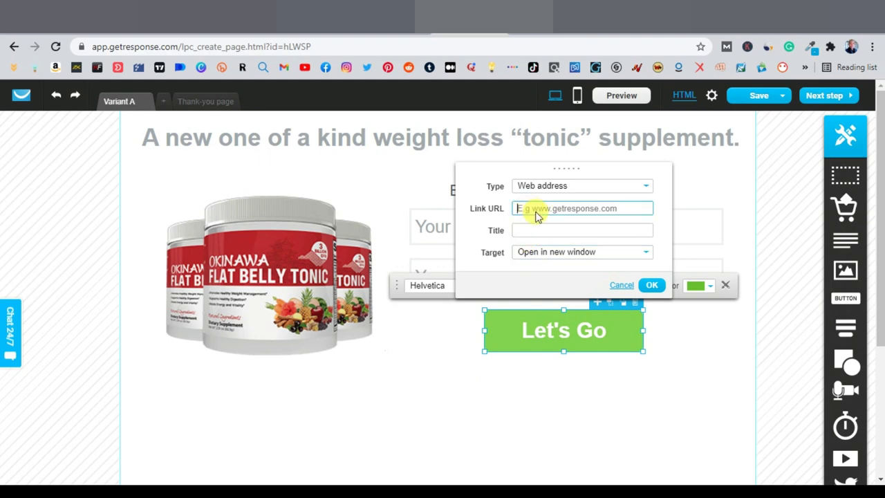
{"action": "right_click", "coordinate": [536, 216]}
{"action": "left_click", "coordinate": [574, 312]}
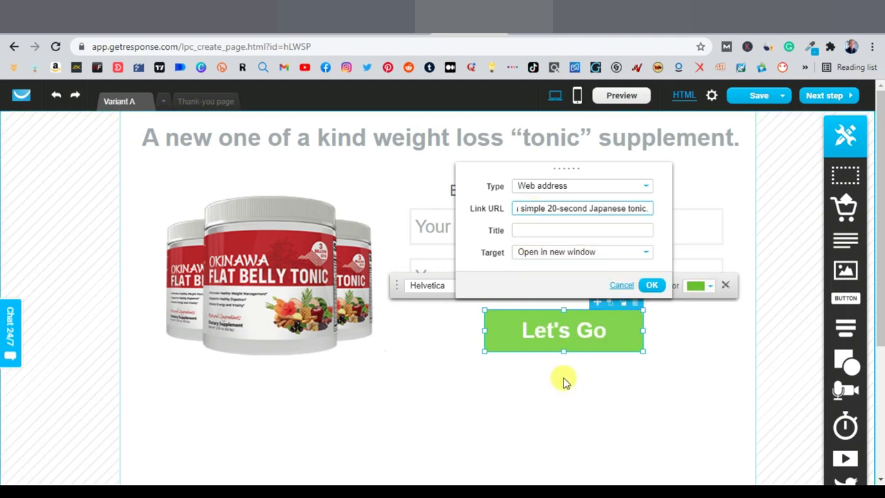
Clear the wrongly pasted text from the button's link URL.
{"action": "triple_click", "coordinate": [571, 207]}
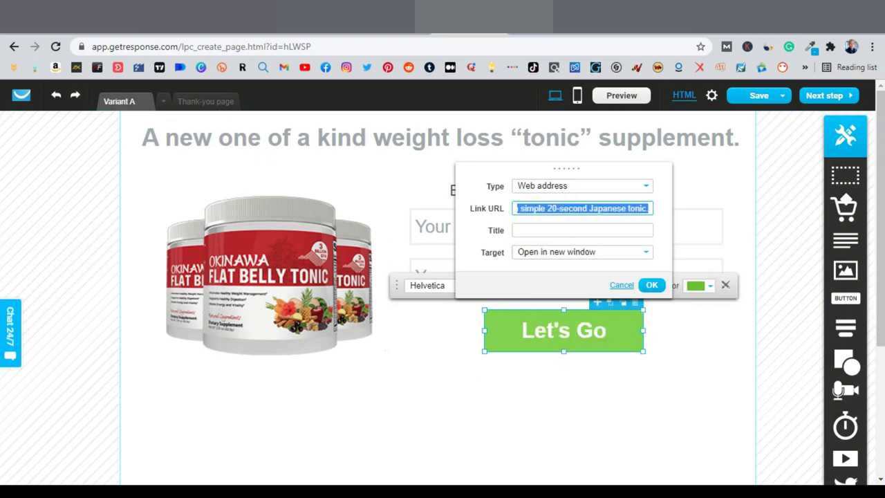
{"action": "key", "text": "ctrl+super+o"}
{"action": "left_click", "coordinate": [628, 383]}
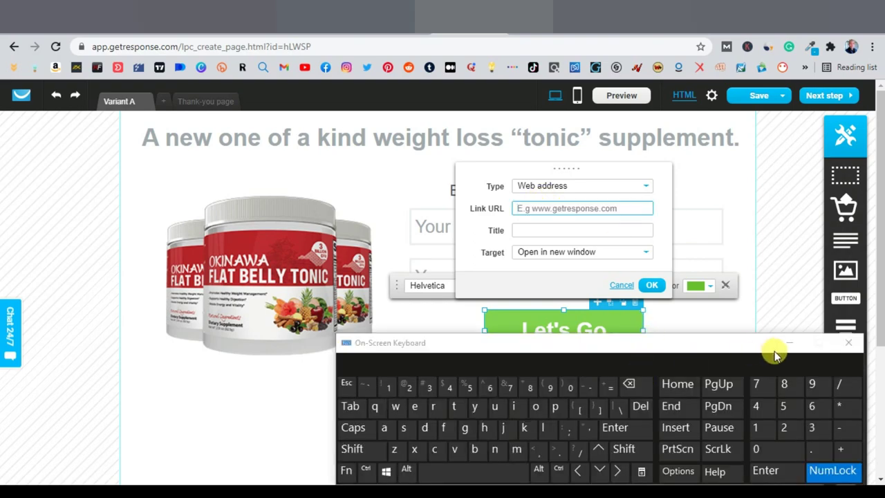
{"action": "key", "text": "ctrl+super+o"}
Copy a generated HopLink for Okinawa Flat Belly Tonic from the ClickBank marketplace and return to the GetResponse page editor.
{"action": "left_click", "coordinate": [207, 18]}
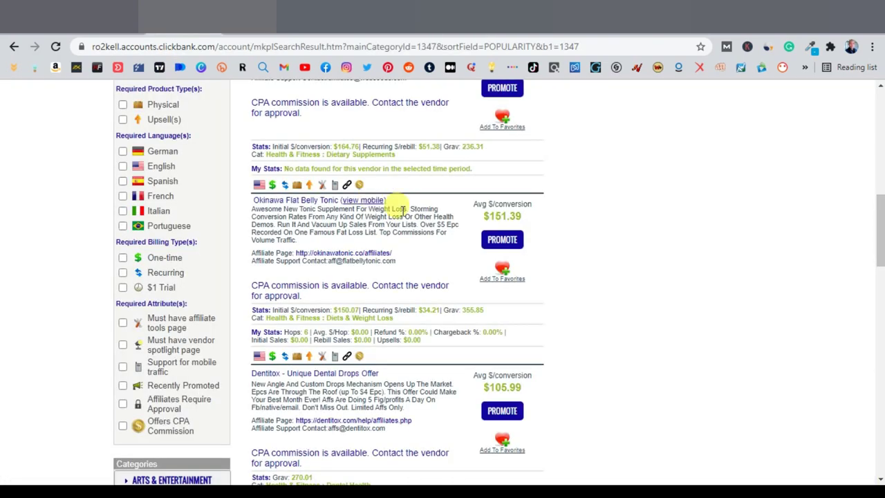
{"action": "left_click", "coordinate": [490, 239]}
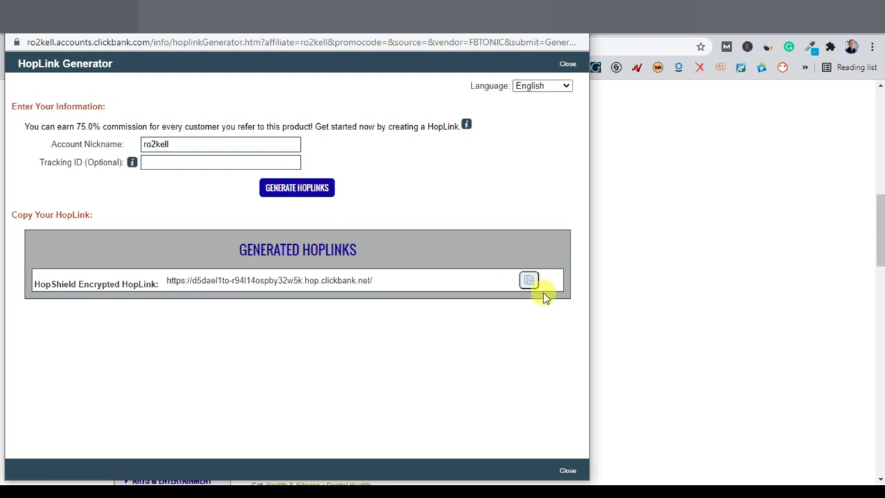
{"action": "left_click", "coordinate": [528, 281]}
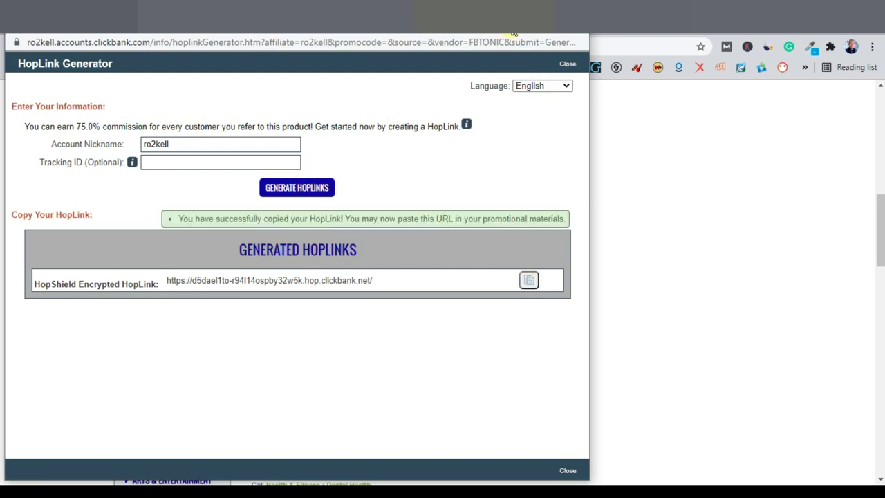
{"action": "key", "text": "ctrl+w"}
{"action": "key", "text": "ctrl+Tab"}
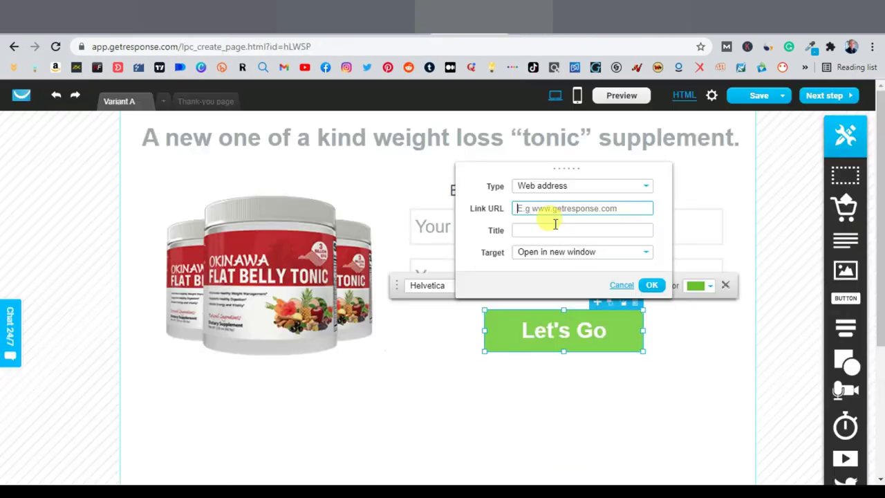
Link the Let's Go button to the copied HopLink and set it to open in the same window.
{"action": "right_click", "coordinate": [546, 208]}
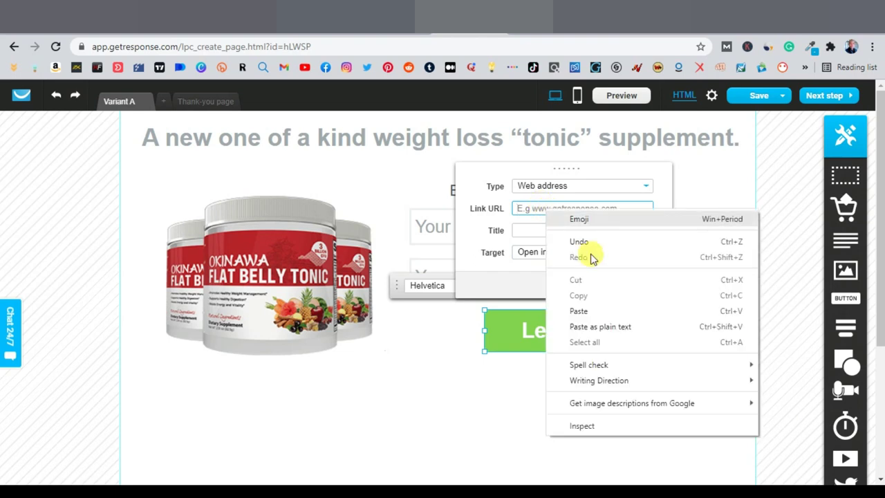
{"action": "left_click", "coordinate": [583, 306]}
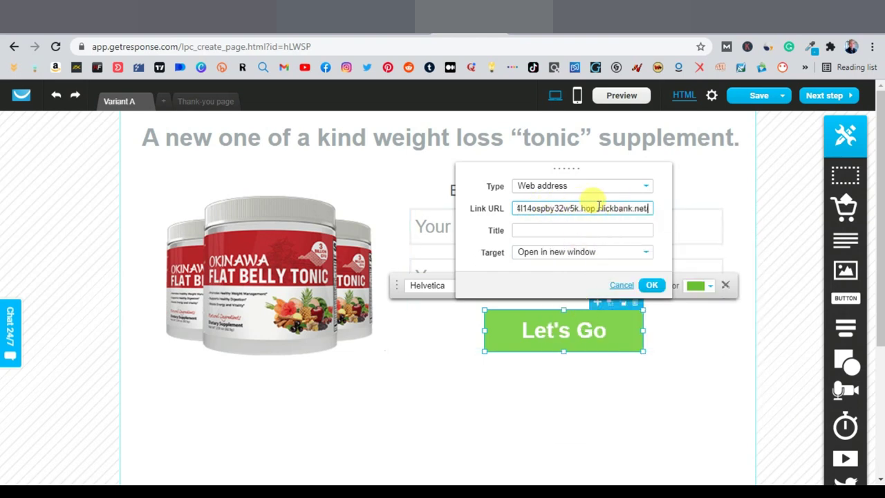
{"action": "left_click", "coordinate": [644, 256]}
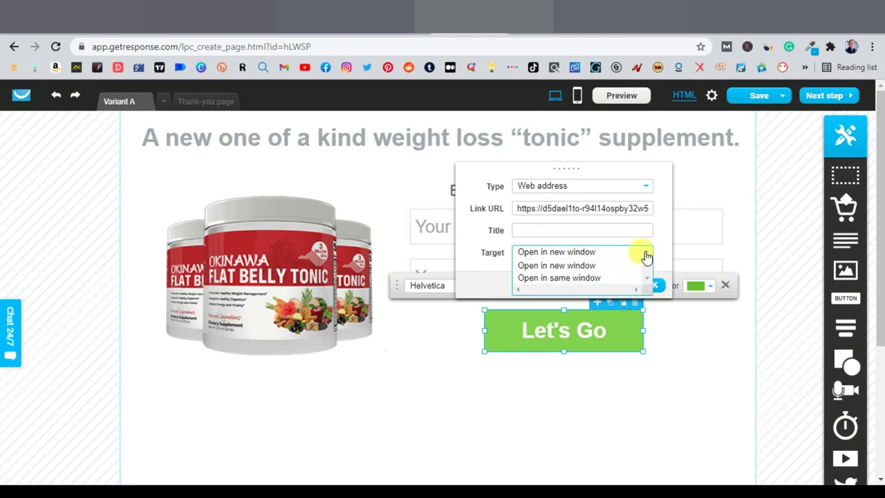
{"action": "left_click", "coordinate": [573, 277]}
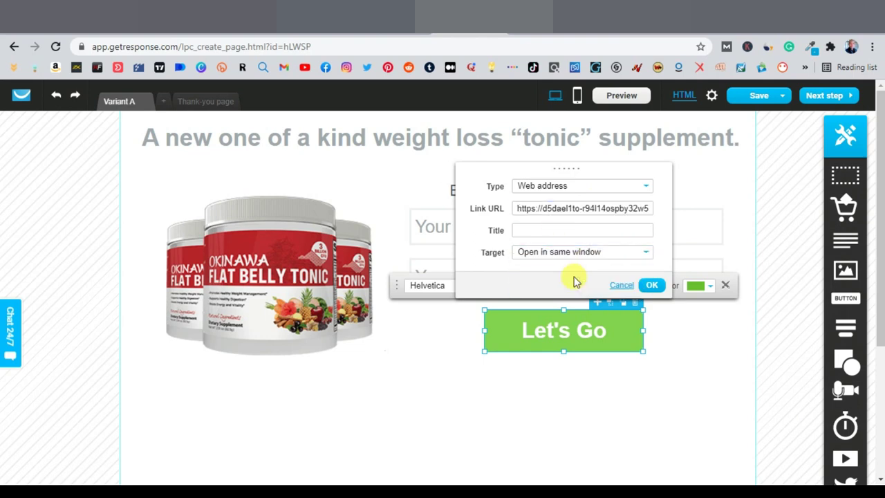
{"action": "left_click", "coordinate": [650, 284]}
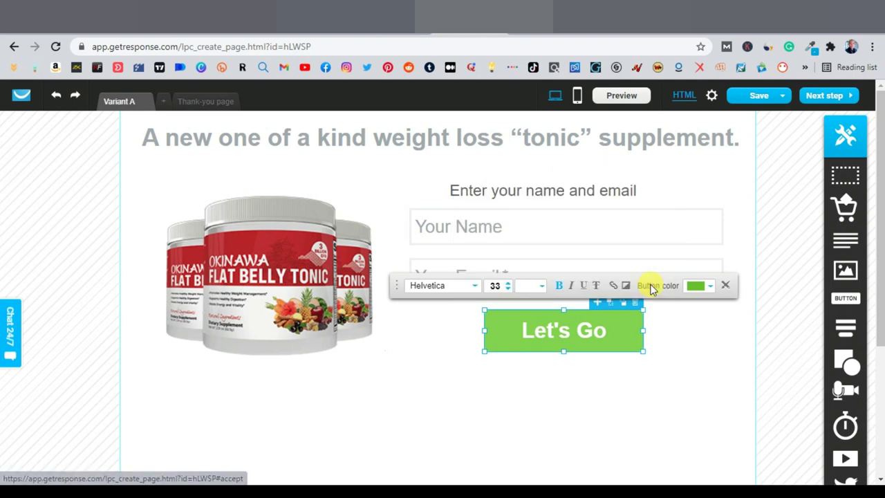
{"action": "left_click", "coordinate": [663, 389]}
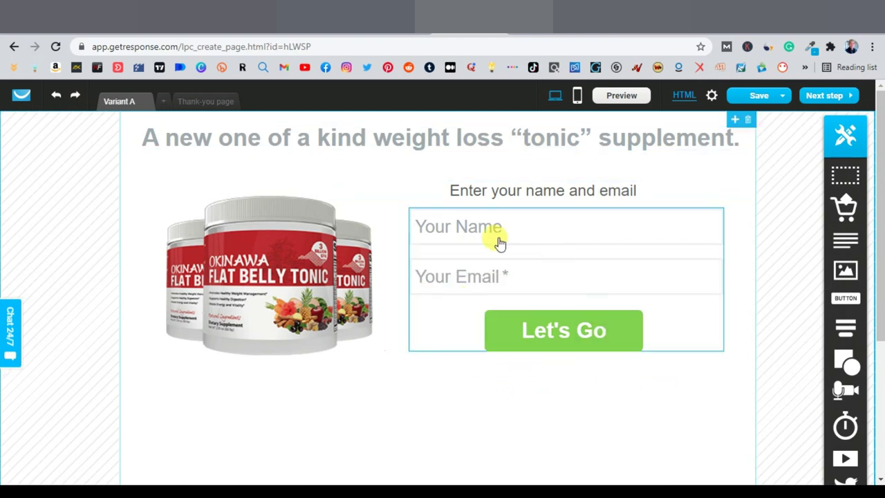
Create the mobile version of the landing page and move its Let's Go button up closer to the email field.
{"action": "left_click", "coordinate": [577, 96]}
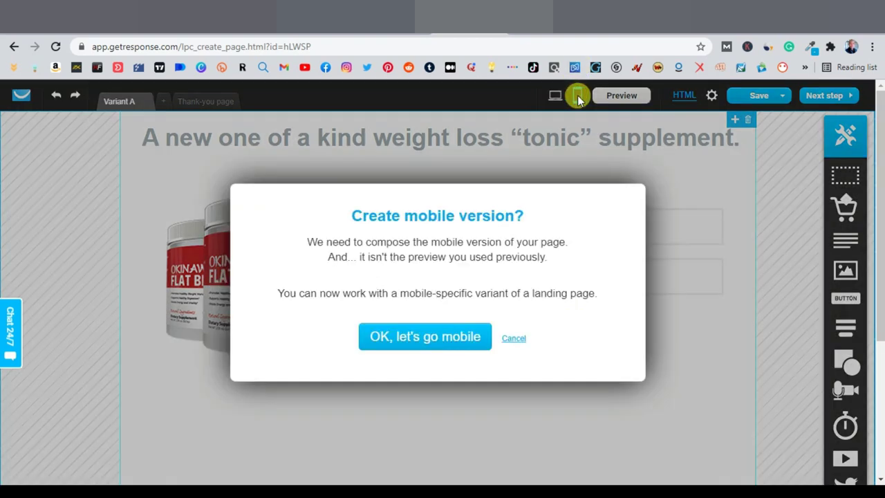
{"action": "left_click", "coordinate": [429, 337]}
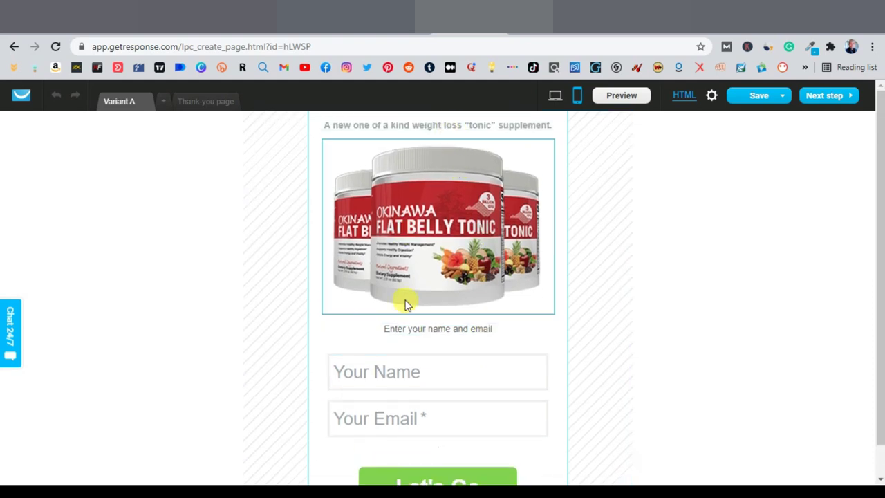
{"action": "scroll", "coordinate": [426, 351], "scroll_direction": "down", "scroll_amount": 1}
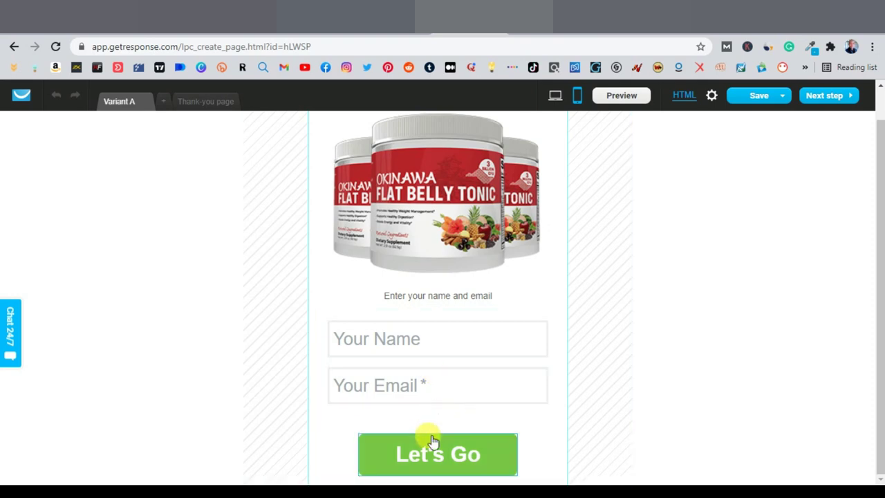
{"action": "left_click_drag", "start_coordinate": [425, 449], "coordinate": [450, 429]}
Narrow the "Enter your name and email" text box in the mobile version and slightly enlarge its font.
{"action": "scroll", "coordinate": [527, 338], "scroll_direction": "up", "scroll_amount": 1}
{"action": "left_click", "coordinate": [450, 330]}
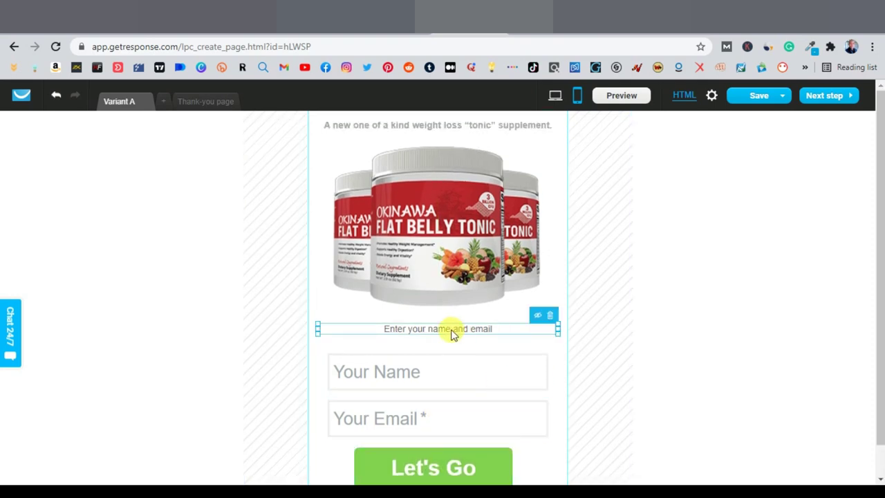
{"action": "left_click_drag", "start_coordinate": [557, 329], "coordinate": [462, 350]}
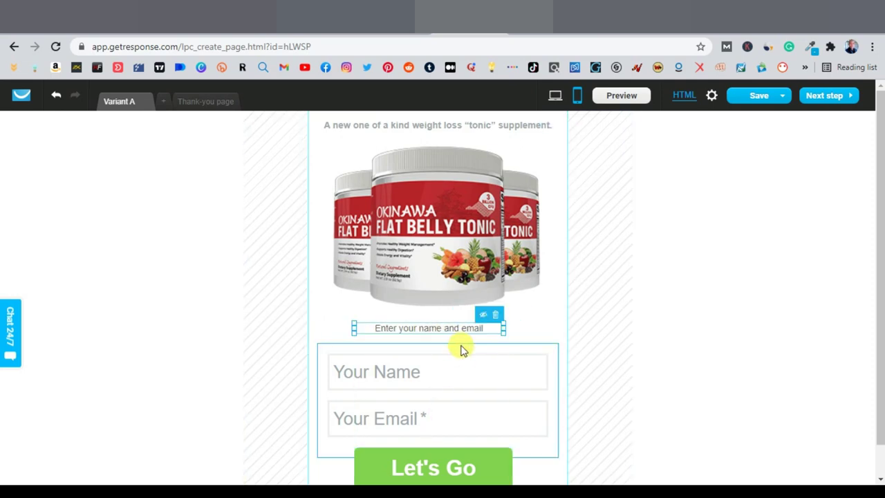
{"action": "double_click", "coordinate": [429, 327]}
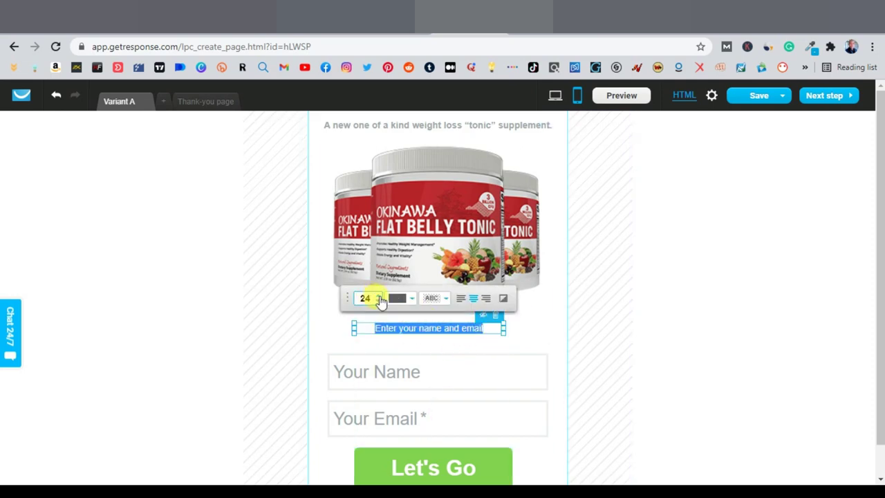
{"action": "left_click", "coordinate": [378, 297]}
{"action": "left_click", "coordinate": [379, 297]}
{"action": "left_click", "coordinate": [378, 297]}
{"action": "left_click", "coordinate": [550, 326]}
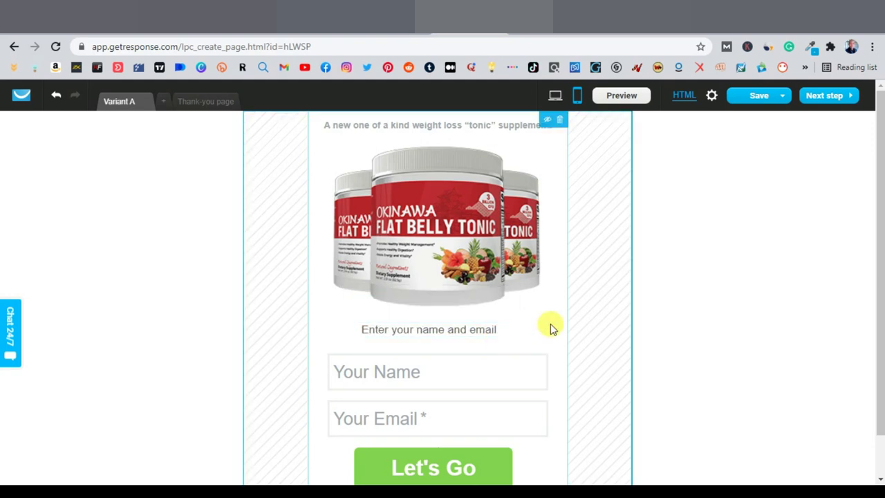
Switch back to the desktop version, then save and exit without a mobile version of the thank-you page.
{"action": "scroll", "coordinate": [515, 429], "scroll_direction": "down", "scroll_amount": 1}
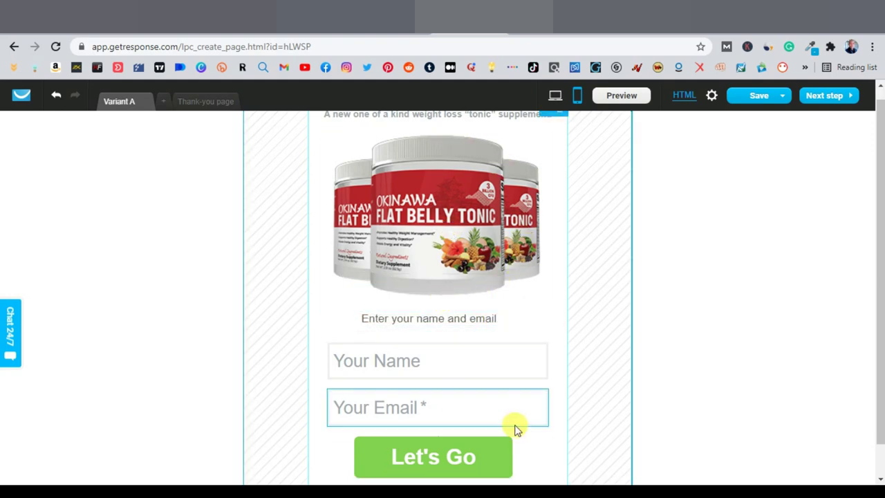
{"action": "scroll", "coordinate": [544, 415], "scroll_direction": "up", "scroll_amount": 1}
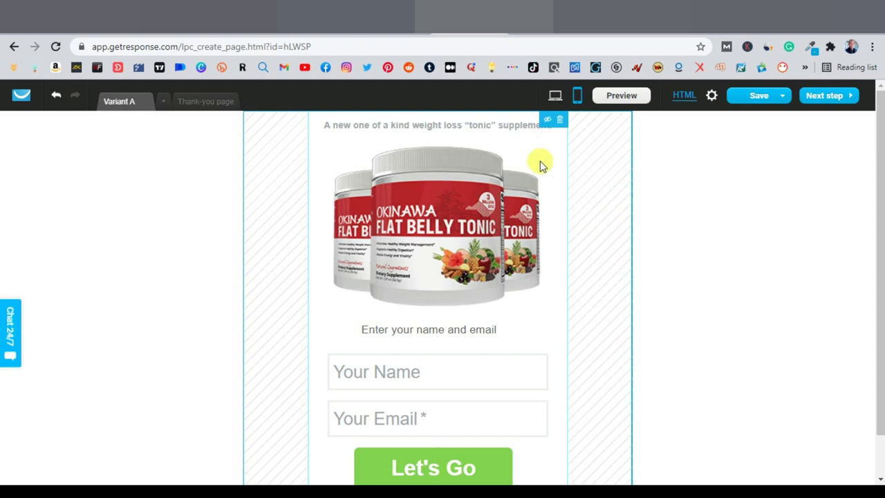
{"action": "left_click", "coordinate": [554, 96]}
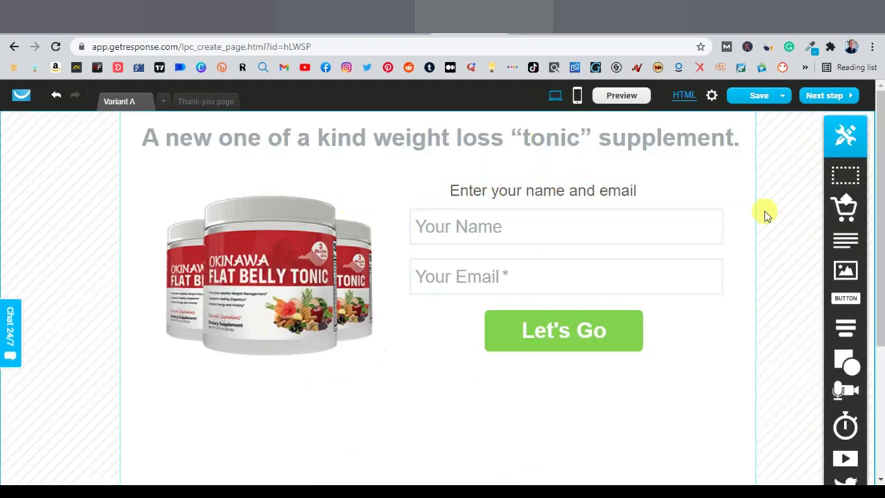
{"action": "left_click", "coordinate": [758, 96]}
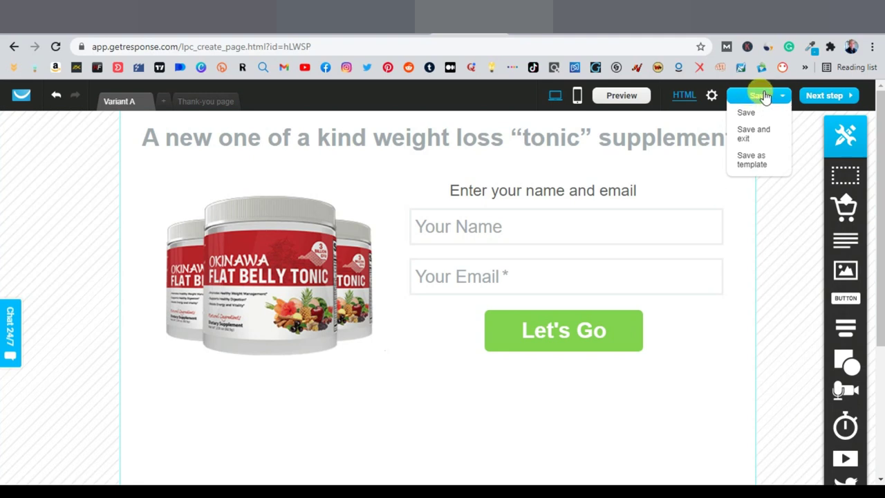
{"action": "left_click", "coordinate": [749, 137]}
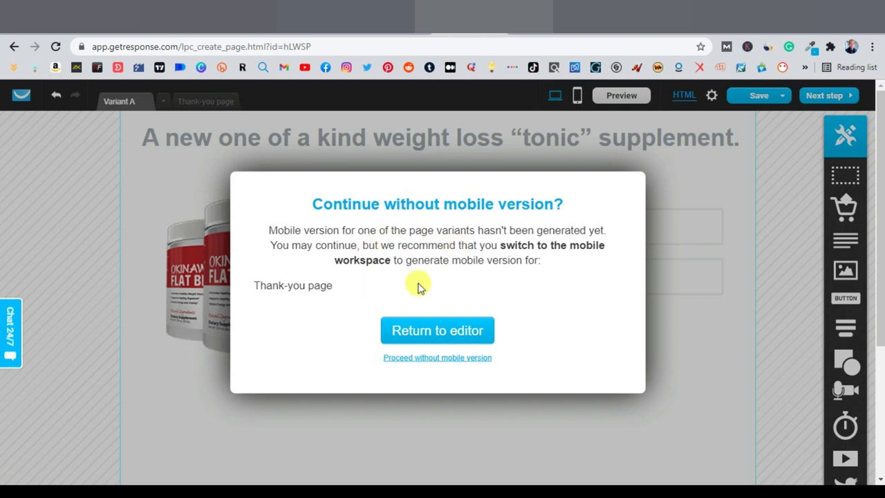
{"action": "left_click", "coordinate": [438, 364]}
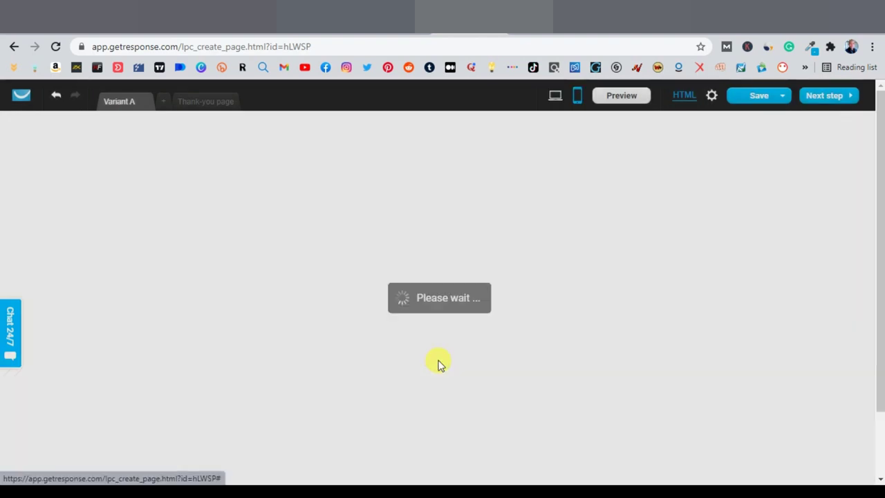
{"action": "scroll", "coordinate": [339, 344], "scroll_direction": "down", "scroll_amount": 2}
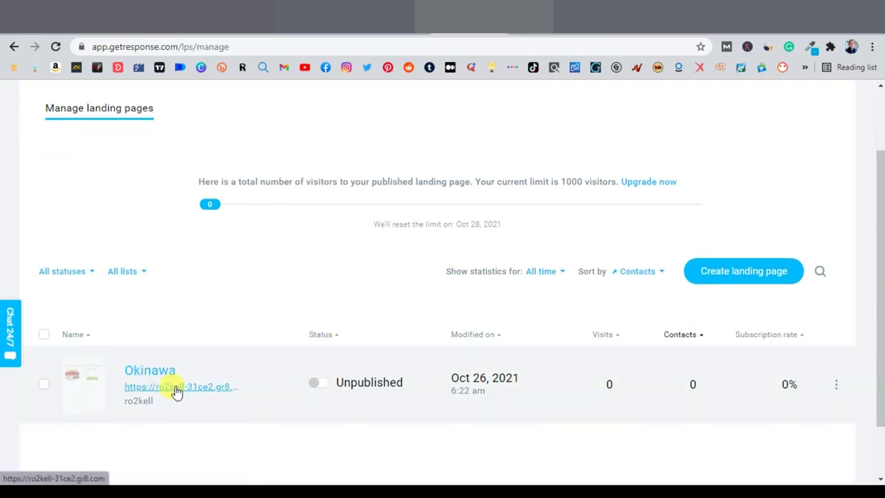
Publish the Okinawa landing page and copy its link address.
{"action": "left_click", "coordinate": [322, 388]}
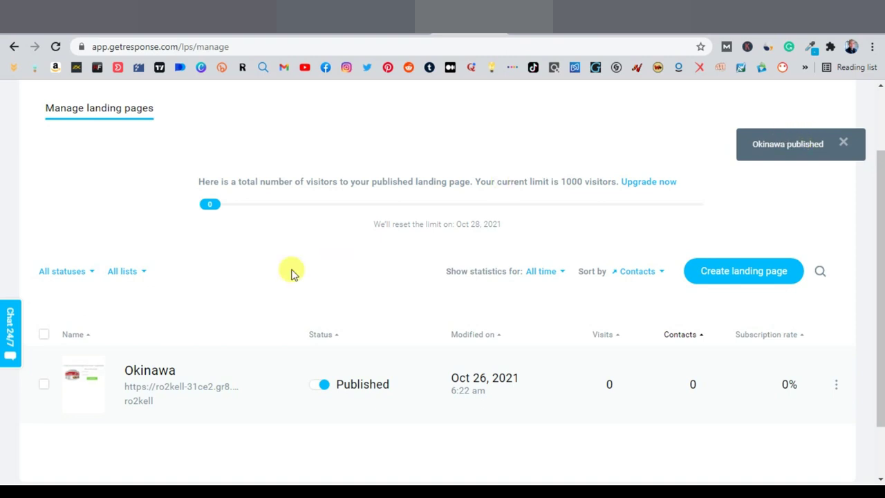
{"action": "right_click", "coordinate": [186, 390]}
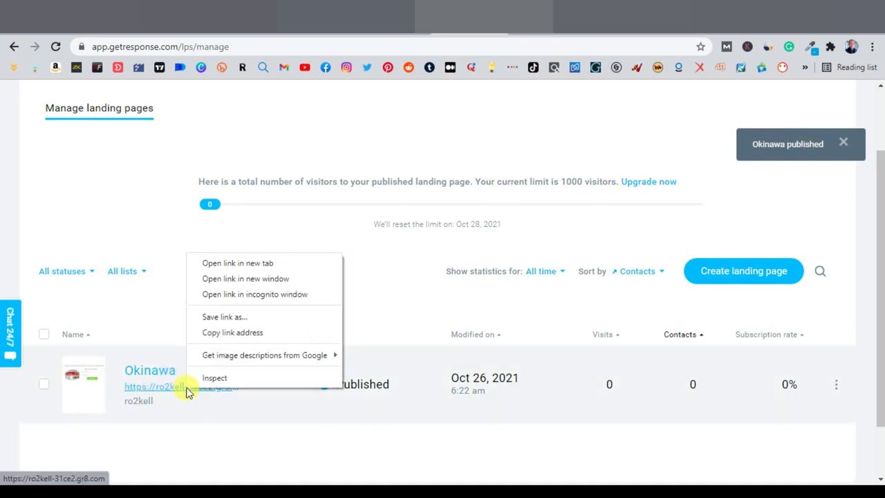
{"action": "left_click", "coordinate": [234, 333]}
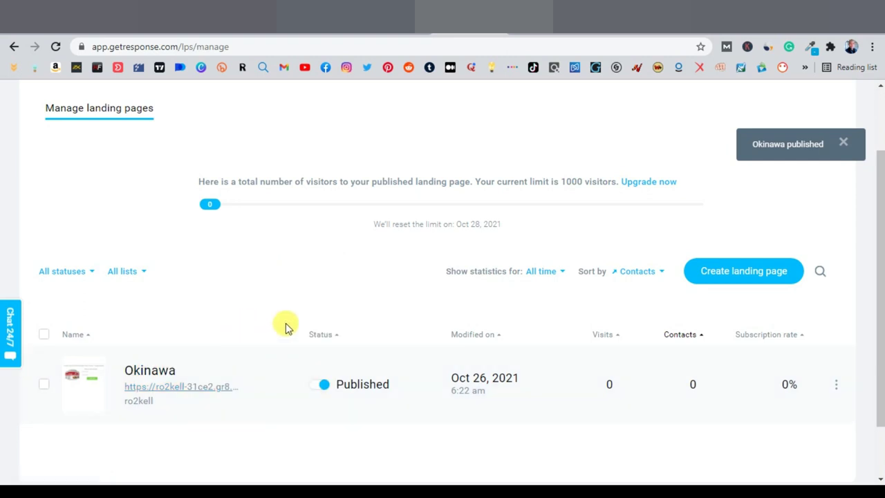
{"action": "scroll", "coordinate": [286, 325], "scroll_direction": "up", "scroll_amount": 2}
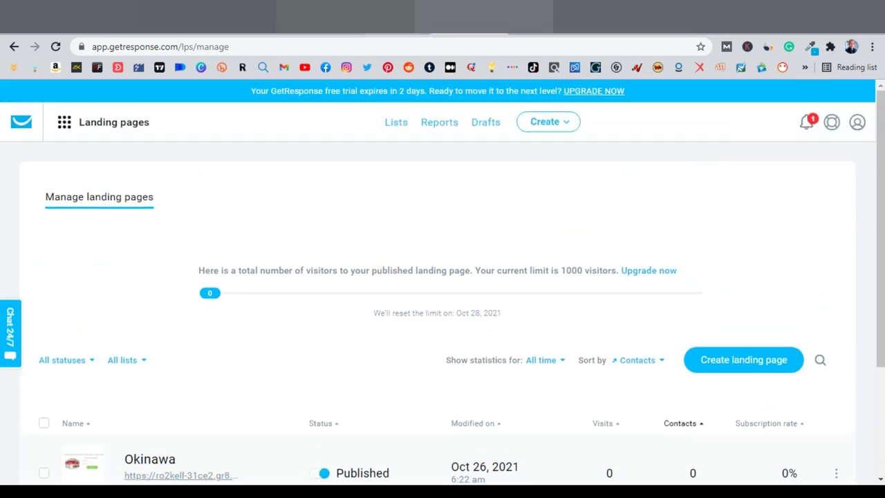
{"action": "key", "text": "ctrl+Tab"}
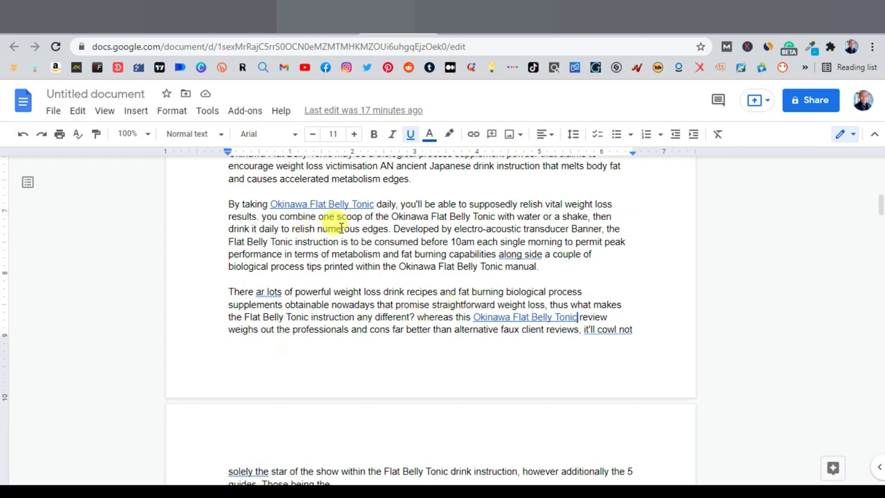
{"action": "scroll", "coordinate": [341, 228], "scroll_direction": "up", "scroll_amount": 1}
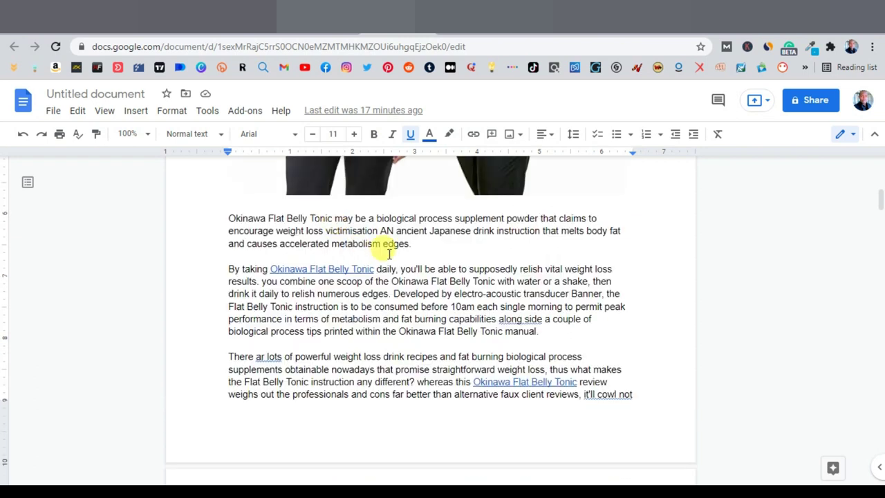
{"action": "left_click", "coordinate": [319, 269]}
{"action": "double_click", "coordinate": [319, 269]}
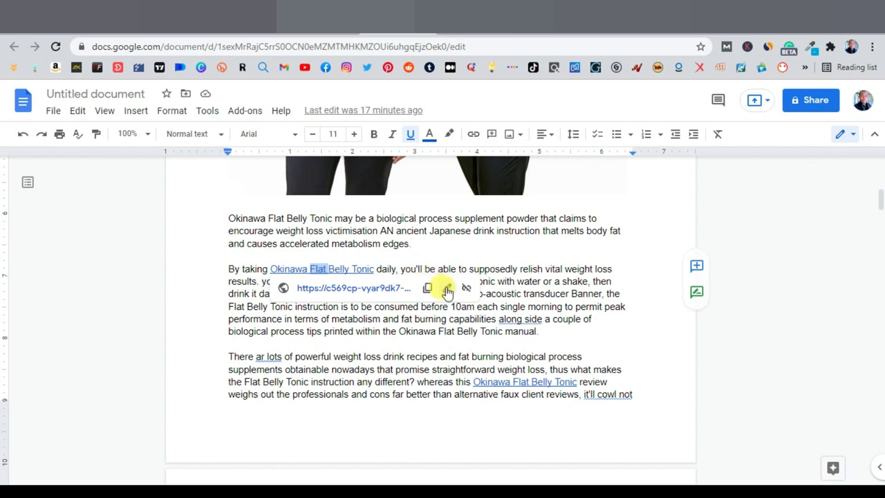
{"action": "left_click", "coordinate": [447, 289]}
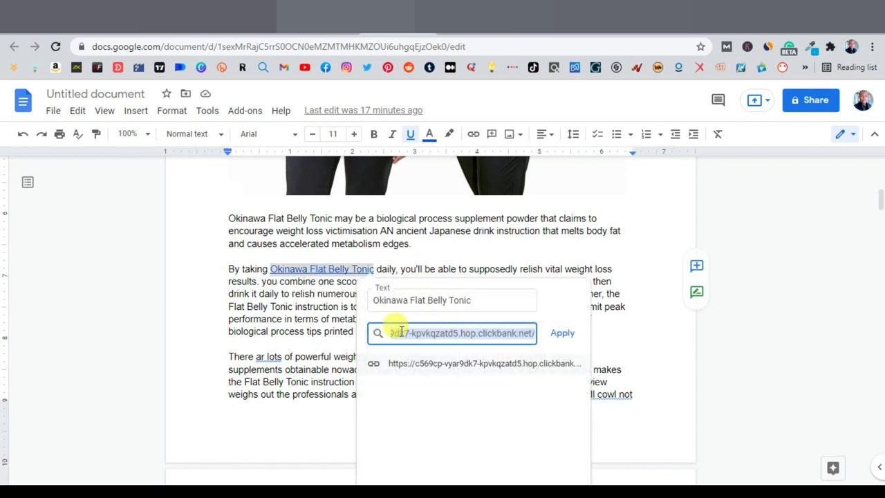
{"action": "right_click", "coordinate": [442, 337]}
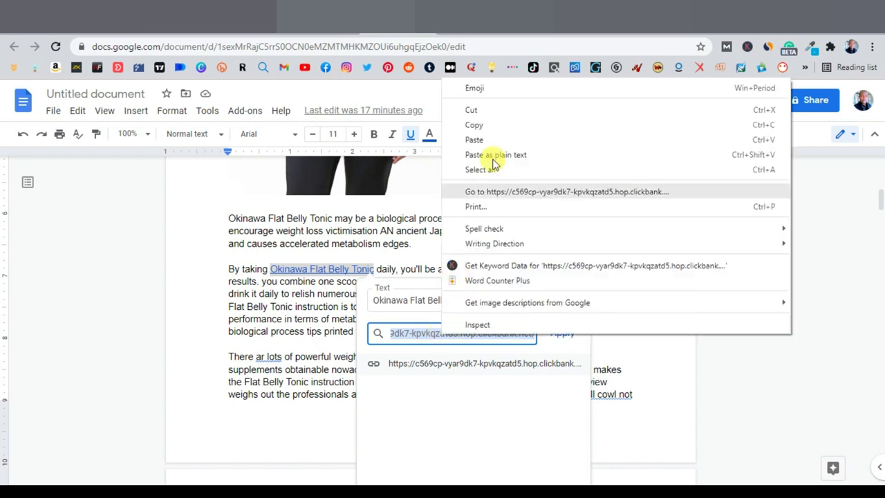
{"action": "left_click", "coordinate": [480, 140]}
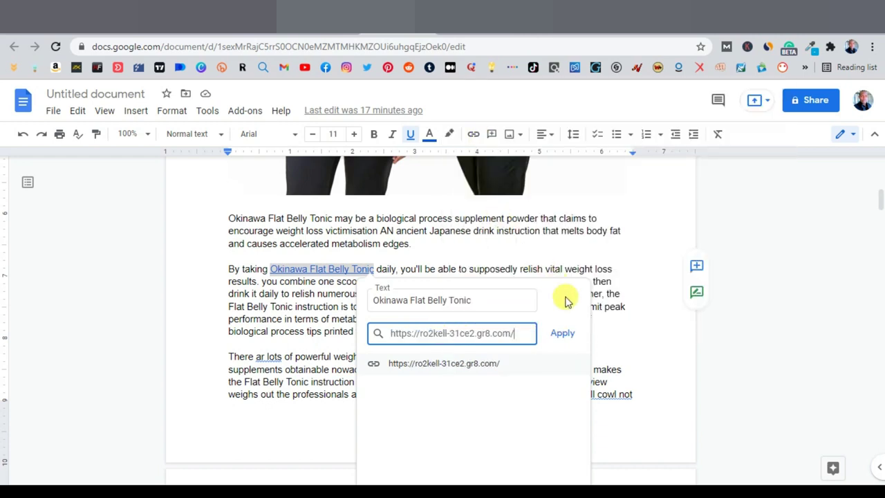
{"action": "left_click", "coordinate": [561, 332]}
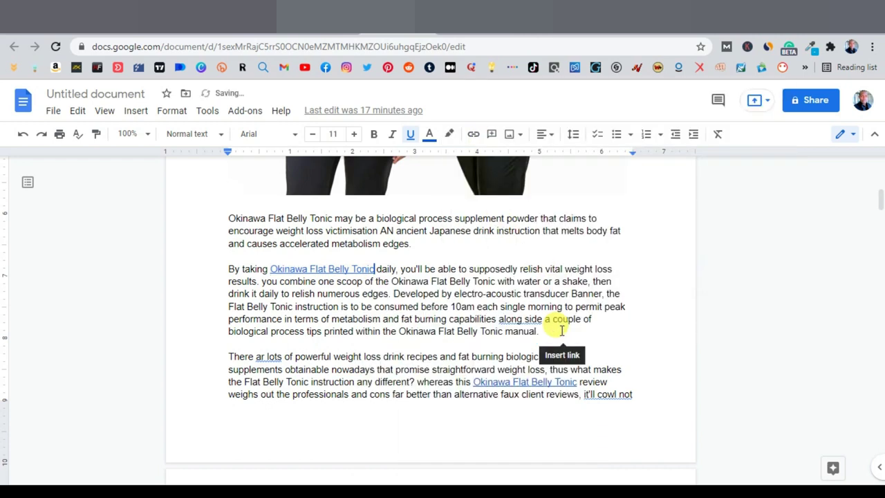
{"action": "left_click", "coordinate": [528, 382]}
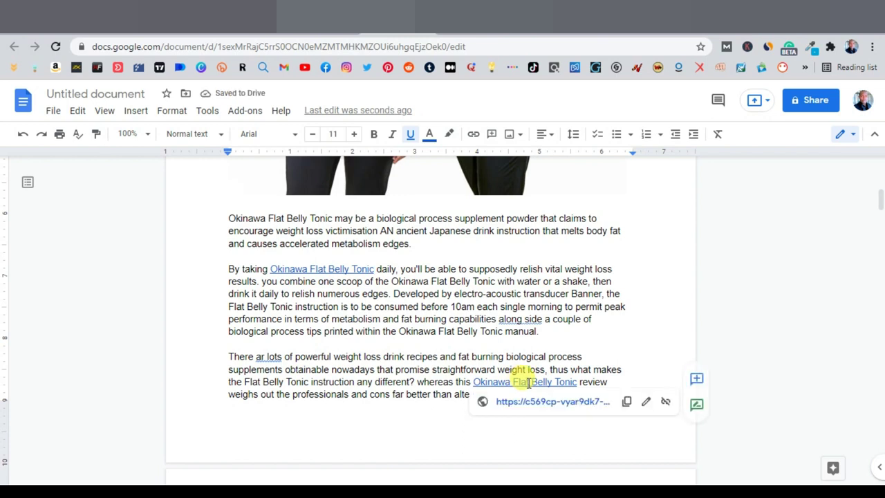
{"action": "left_click", "coordinate": [645, 401]}
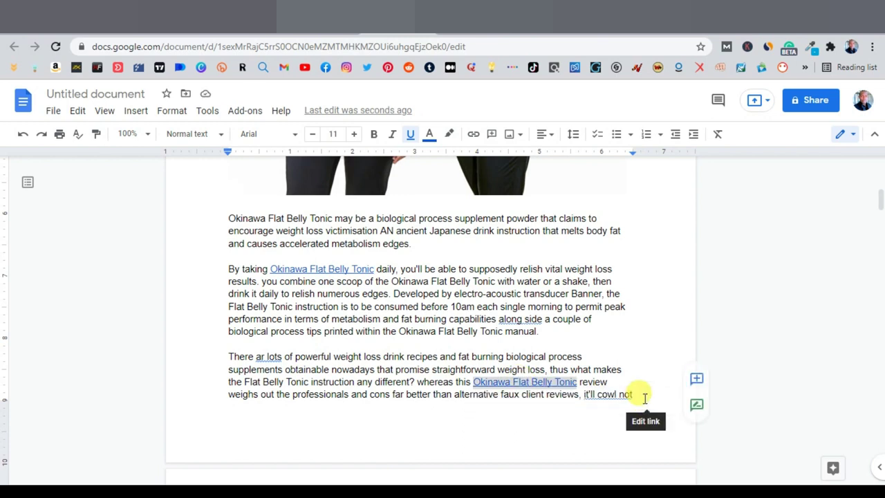
{"action": "right_click", "coordinate": [538, 447]}
{"action": "left_click", "coordinate": [578, 251]}
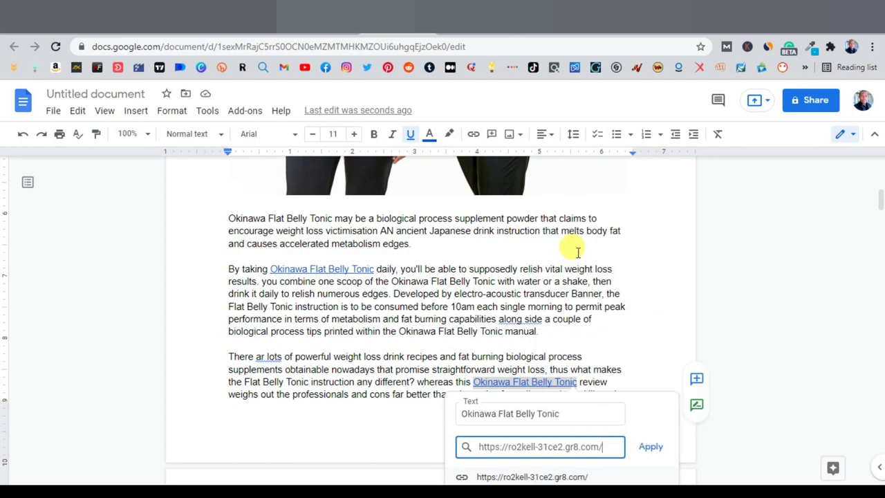
{"action": "left_click", "coordinate": [648, 448]}
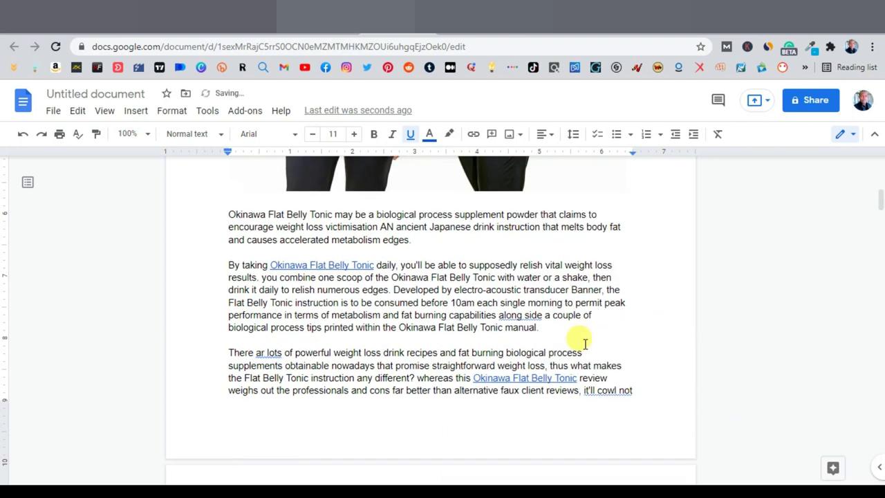
Look through the article's remaining pages for a suitable place to add another landing page link.
{"action": "scroll", "coordinate": [579, 339], "scroll_direction": "down", "scroll_amount": 4}
{"action": "scroll", "coordinate": [612, 327], "scroll_direction": "up", "scroll_amount": 2}
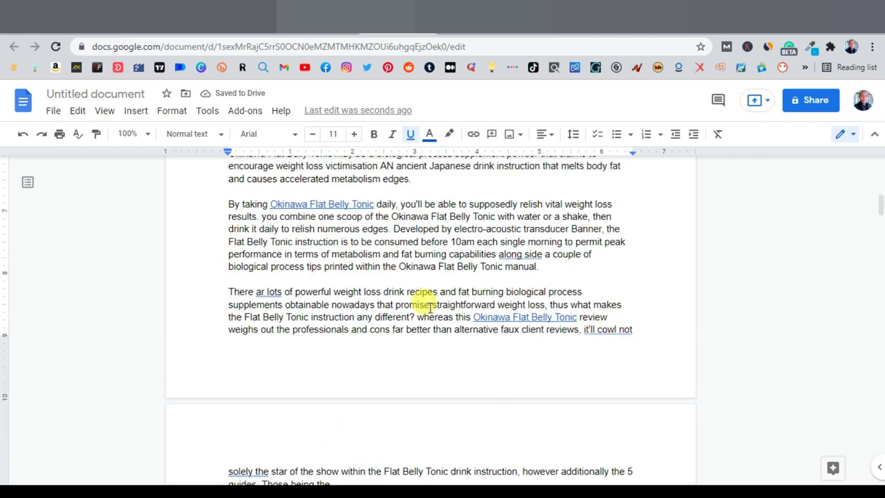
{"action": "scroll", "coordinate": [421, 298], "scroll_direction": "up", "scroll_amount": 4}
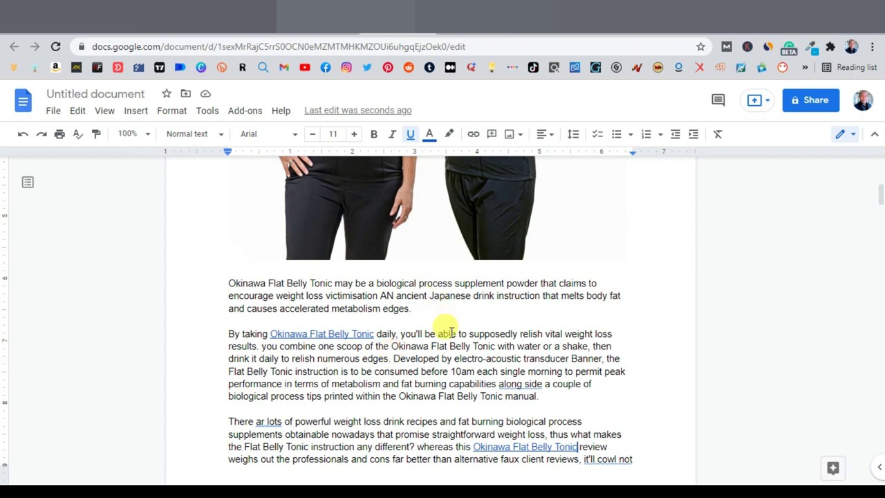
{"action": "scroll", "coordinate": [429, 367], "scroll_direction": "down", "scroll_amount": 3}
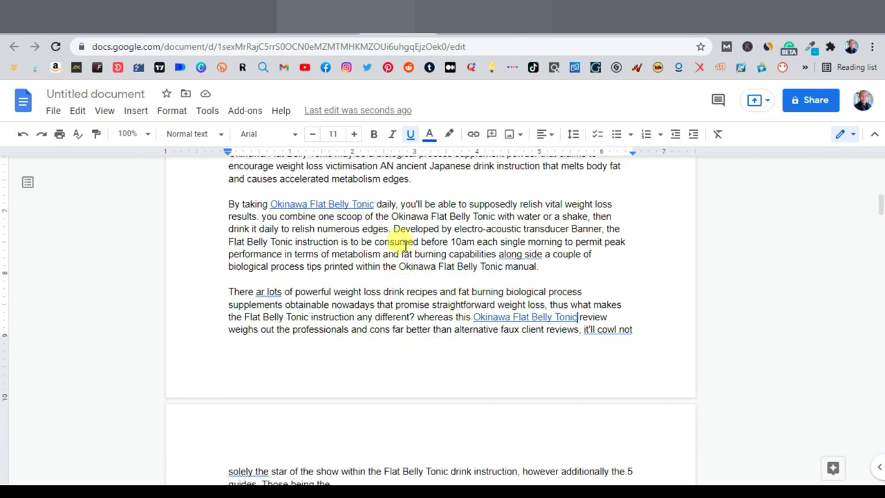
{"action": "scroll", "coordinate": [401, 238], "scroll_direction": "up", "scroll_amount": 2}
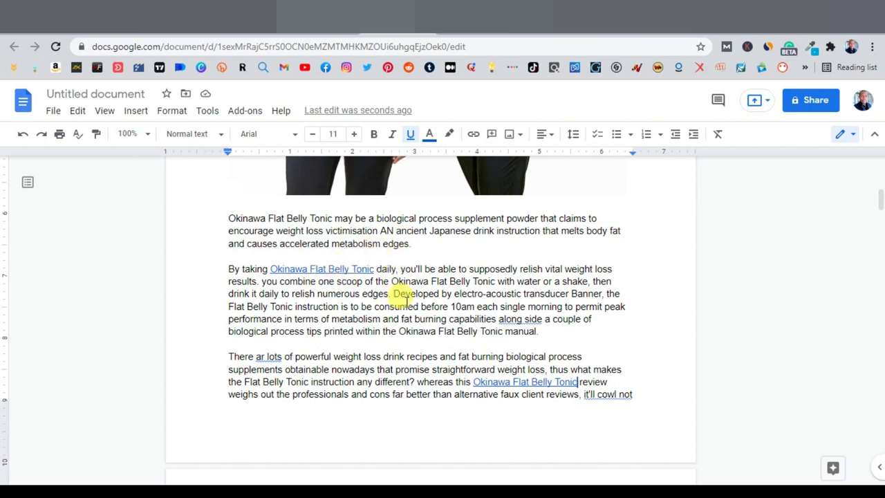
{"action": "scroll", "coordinate": [390, 358], "scroll_direction": "down", "scroll_amount": 5}
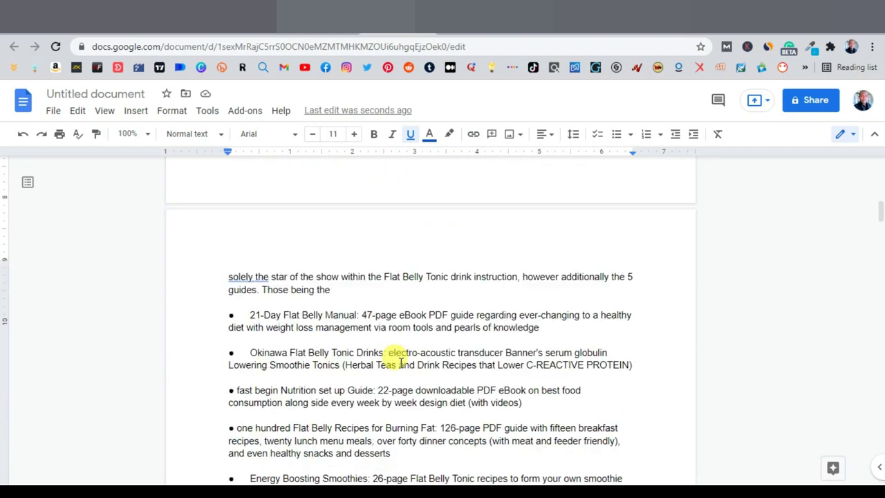
{"action": "scroll", "coordinate": [400, 364], "scroll_direction": "down", "scroll_amount": 2}
{"action": "scroll", "coordinate": [400, 362], "scroll_direction": "down", "scroll_amount": 10}
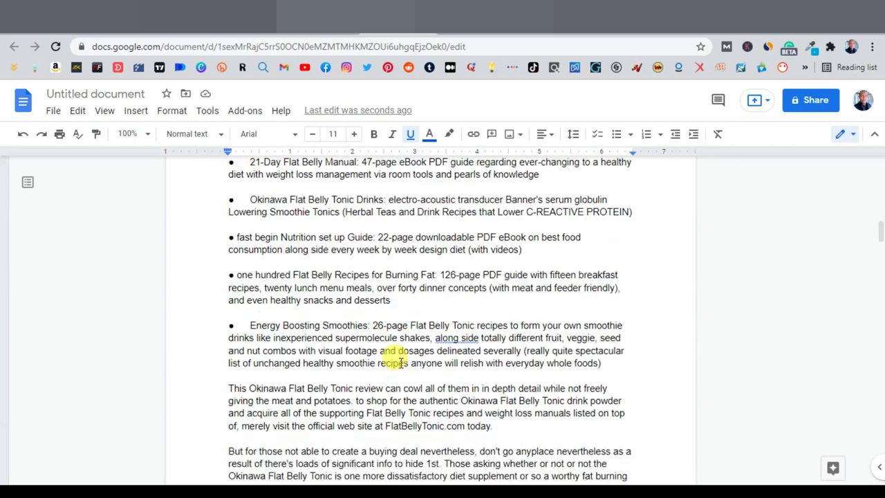
{"action": "scroll", "coordinate": [430, 295], "scroll_direction": "down", "scroll_amount": 3}
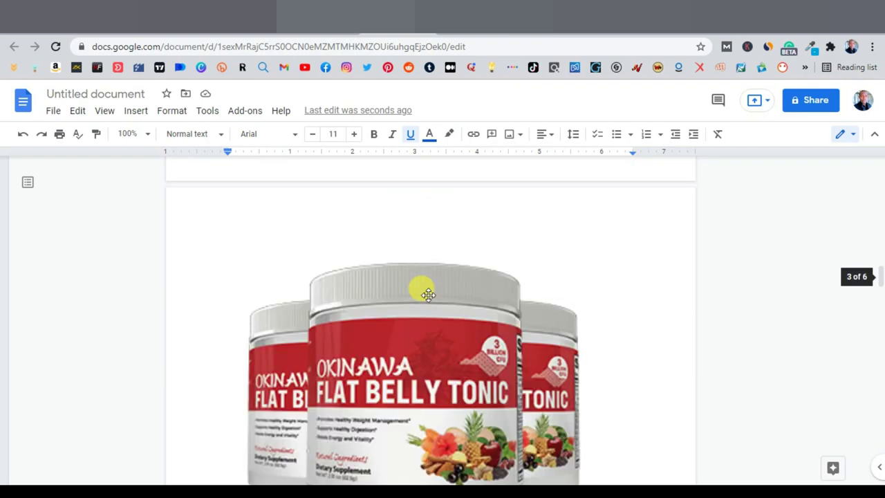
{"action": "scroll", "coordinate": [428, 295], "scroll_direction": "down", "scroll_amount": 12}
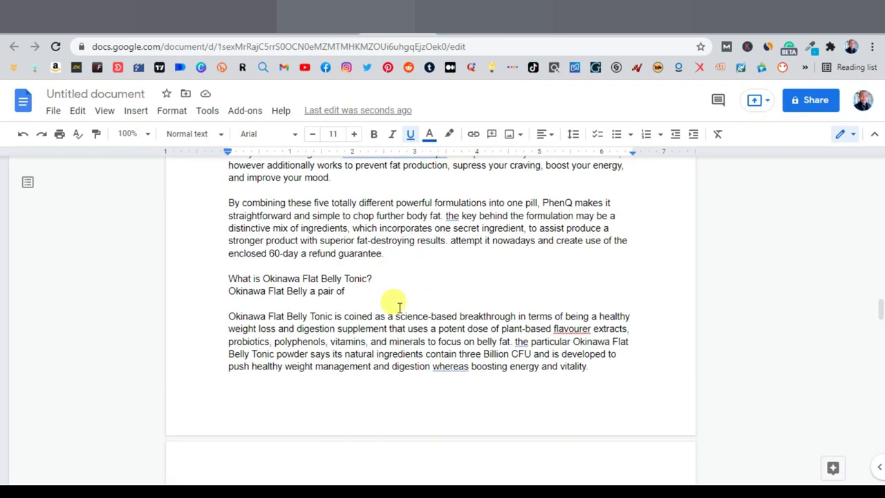
{"action": "scroll", "coordinate": [399, 307], "scroll_direction": "down", "scroll_amount": 2}
{"action": "scroll", "coordinate": [399, 308], "scroll_direction": "up", "scroll_amount": 4}
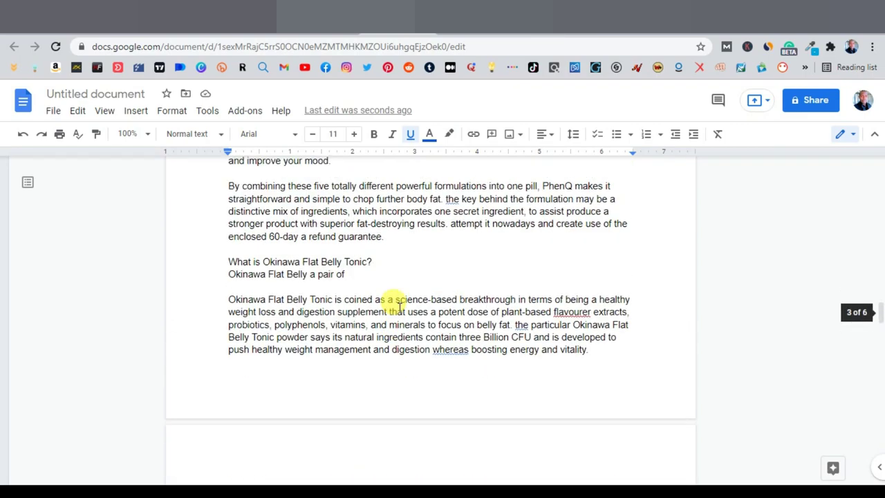
{"action": "scroll", "coordinate": [399, 307], "scroll_direction": "down", "scroll_amount": 3}
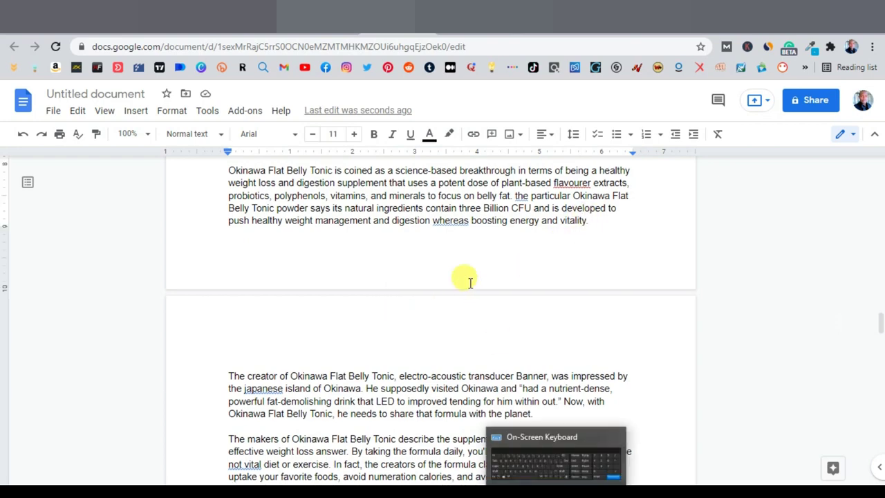
Insert the line "Click here to get a one time limited offer on Okinawa" below the PhenQ paragraph ending "improve your mood.".
{"action": "scroll", "coordinate": [467, 279], "scroll_direction": "up", "scroll_amount": 2}
{"action": "scroll", "coordinate": [376, 269], "scroll_direction": "up", "scroll_amount": 2}
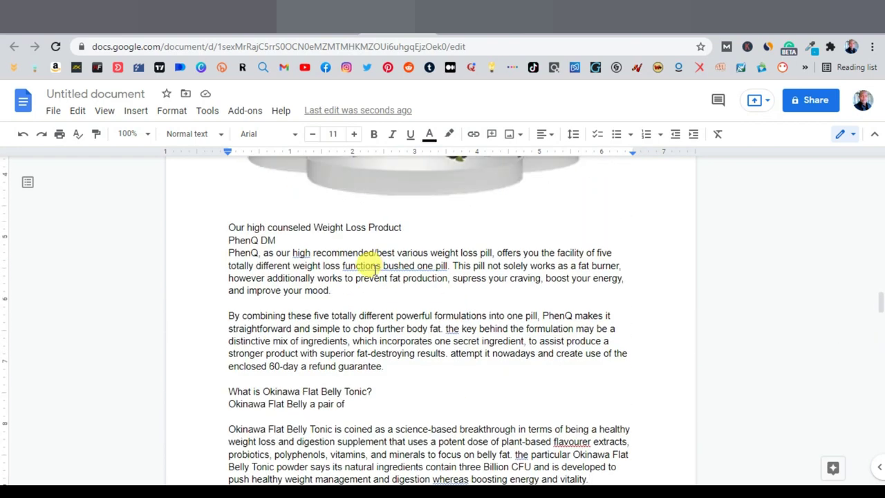
{"action": "left_click", "coordinate": [533, 482]}
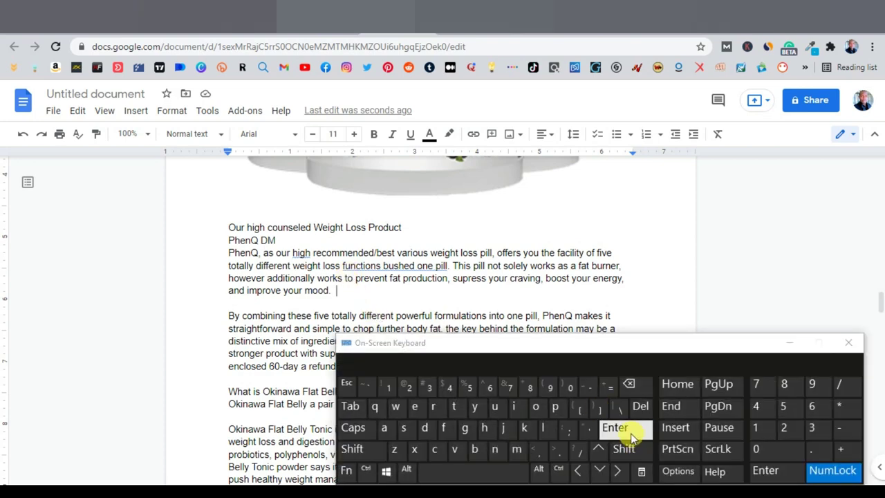
{"action": "left_click", "coordinate": [615, 428]}
{"action": "scroll", "coordinate": [242, 261], "scroll_direction": "down", "scroll_amount": 1}
{"action": "left_click", "coordinate": [244, 250]}
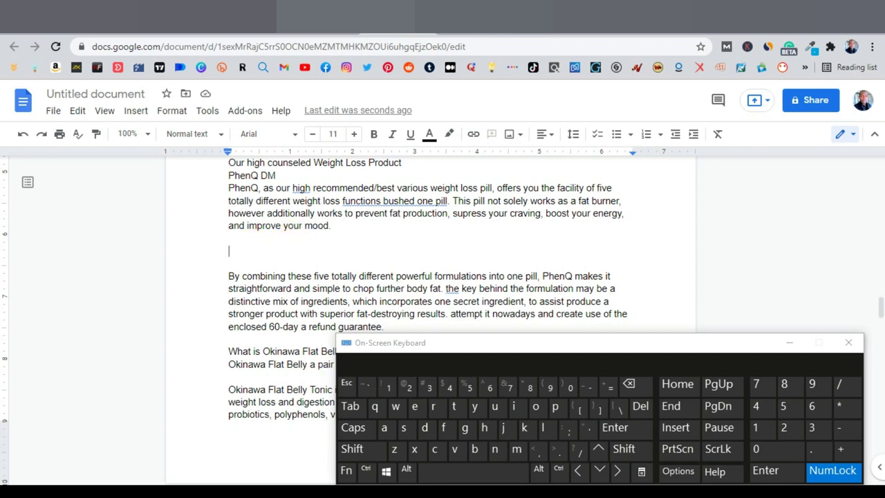
{"action": "left_click", "coordinate": [352, 448]}
{"action": "left_click", "coordinate": [434, 448]}
{"action": "type", "text": "lick here to get"}
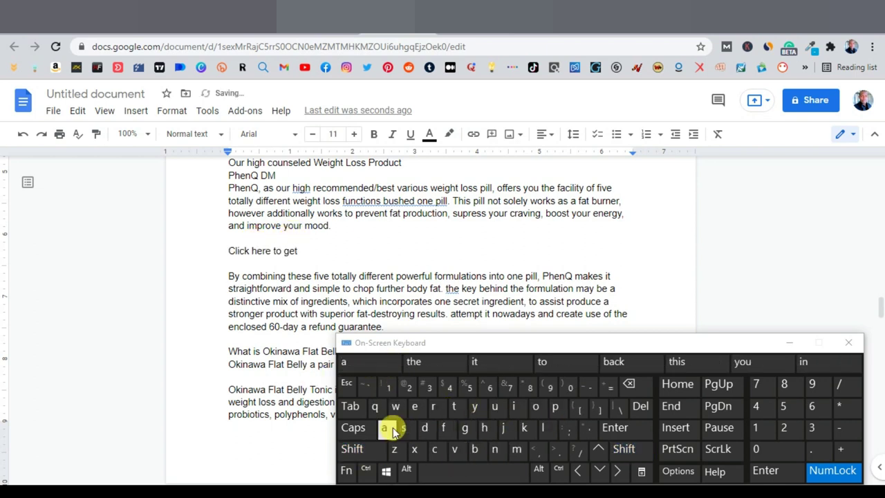
{"action": "type", "text": " a one time limited offer on Oki"}
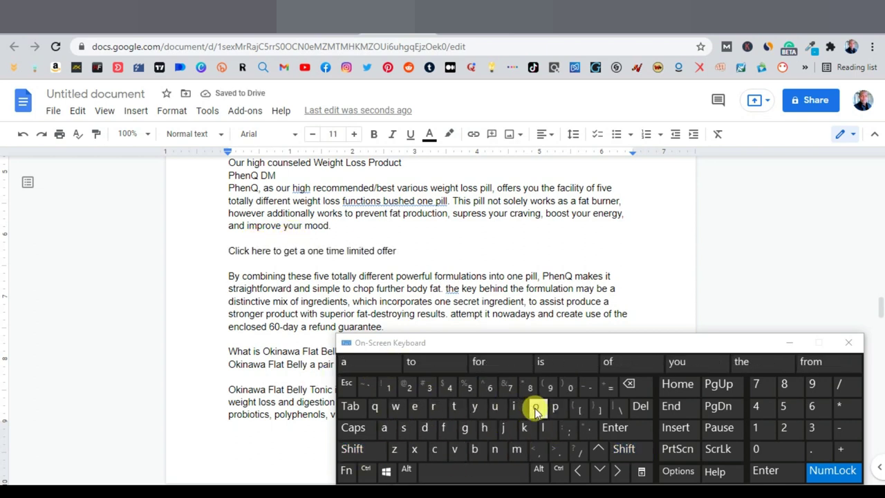
{"action": "left_click", "coordinate": [361, 361]}
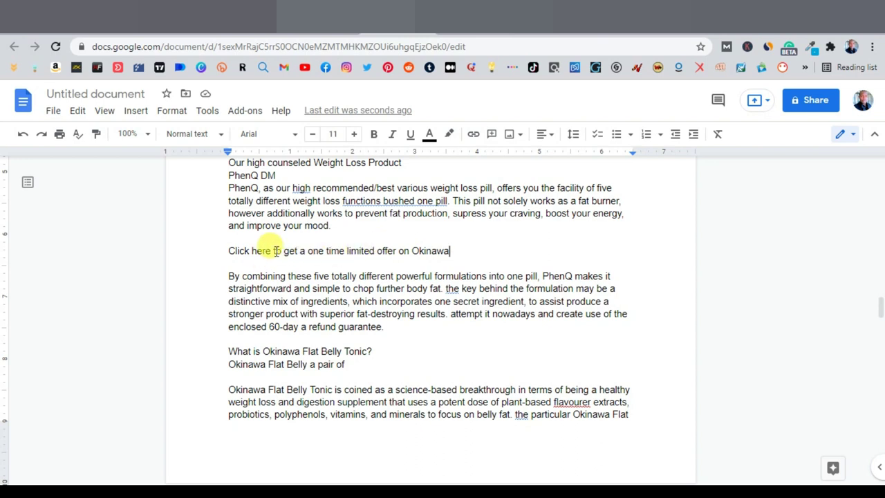
{"action": "triple_click", "coordinate": [339, 250]}
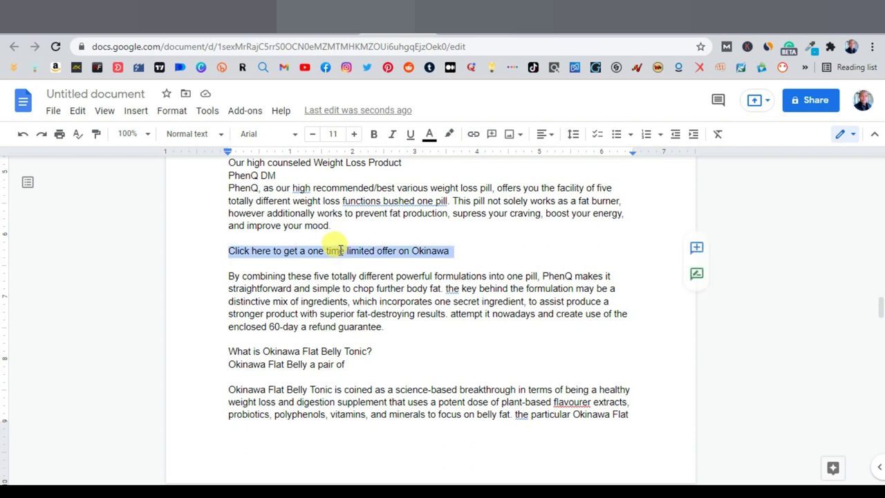
{"action": "left_click", "coordinate": [473, 134]}
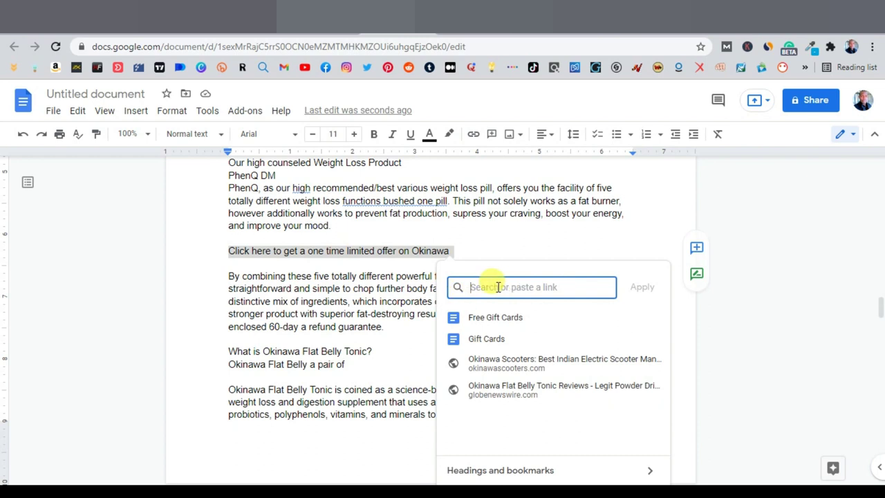
{"action": "right_click", "coordinate": [497, 289]}
{"action": "left_click", "coordinate": [532, 161]}
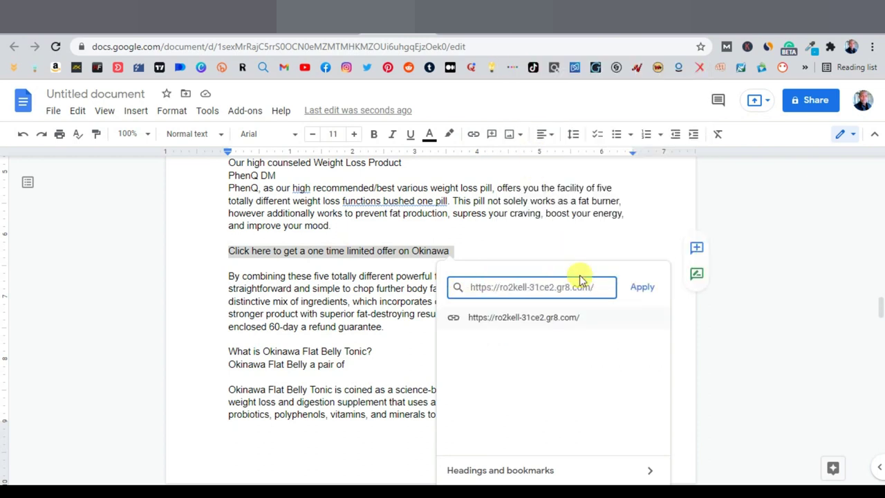
{"action": "left_click", "coordinate": [640, 286]}
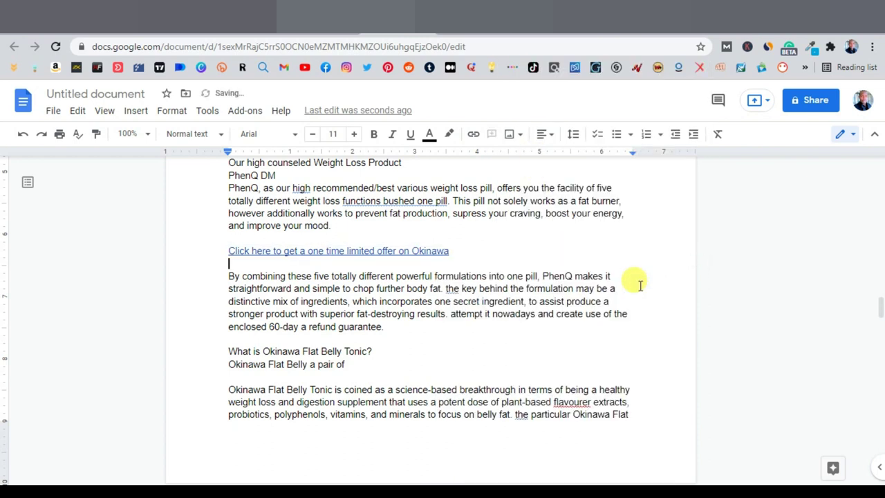
Make the "Click here to get a one time limited offer on Okinawa" link line bold and italic.
{"action": "triple_click", "coordinate": [345, 251]}
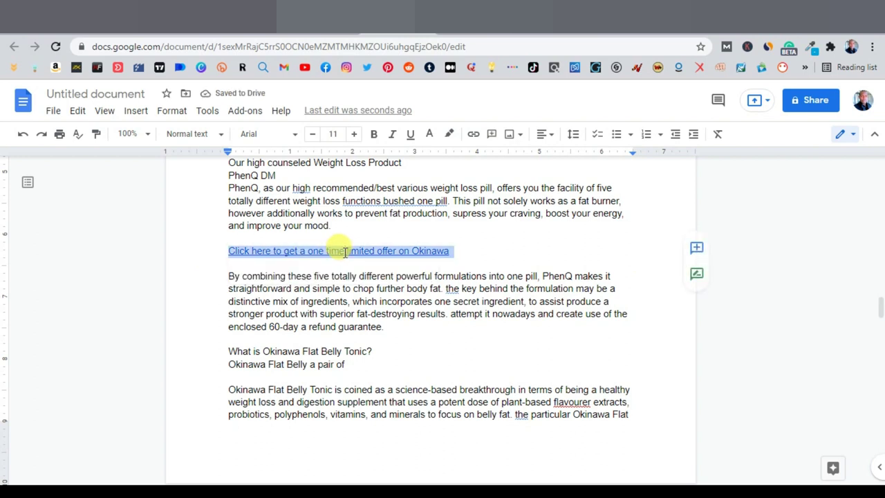
{"action": "left_click", "coordinate": [373, 135]}
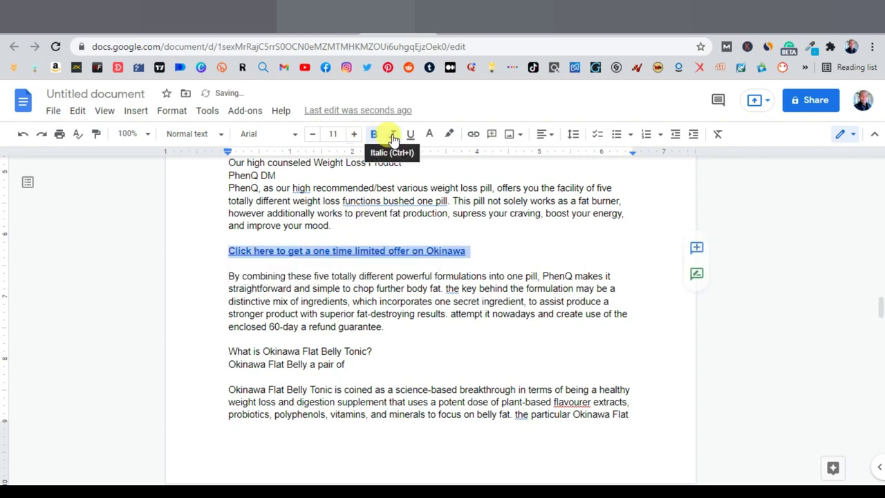
{"action": "left_click", "coordinate": [393, 135]}
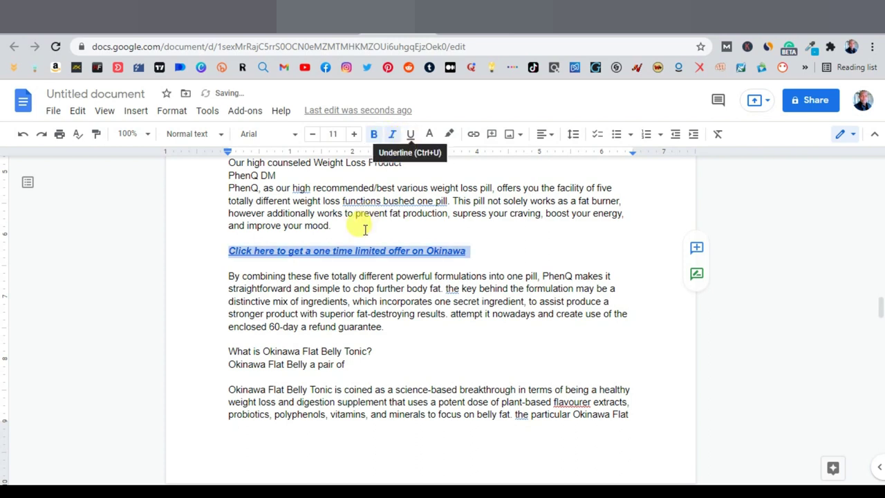
{"action": "left_click", "coordinate": [498, 276]}
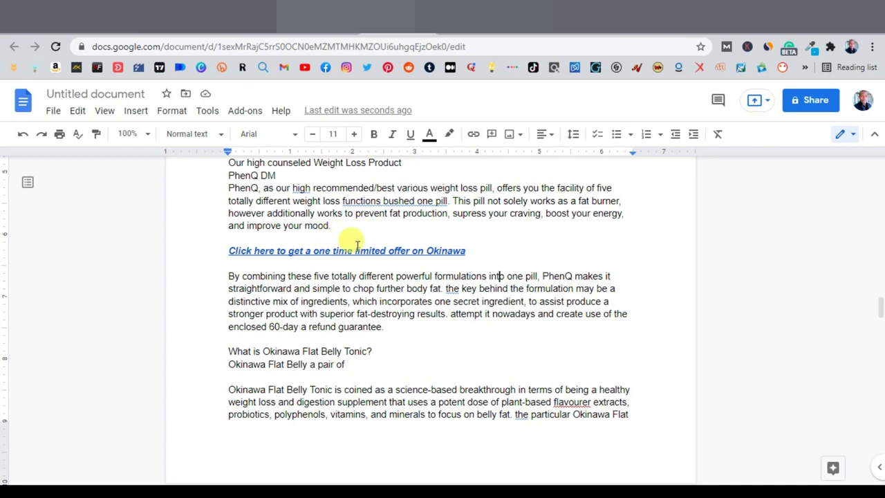
Enlarge the article title "Don't Buy Okinawa Flat Belly Tonic Before Reading This!" to 22 pt and centre it.
{"action": "scroll", "coordinate": [528, 324], "scroll_direction": "up", "scroll_amount": 1}
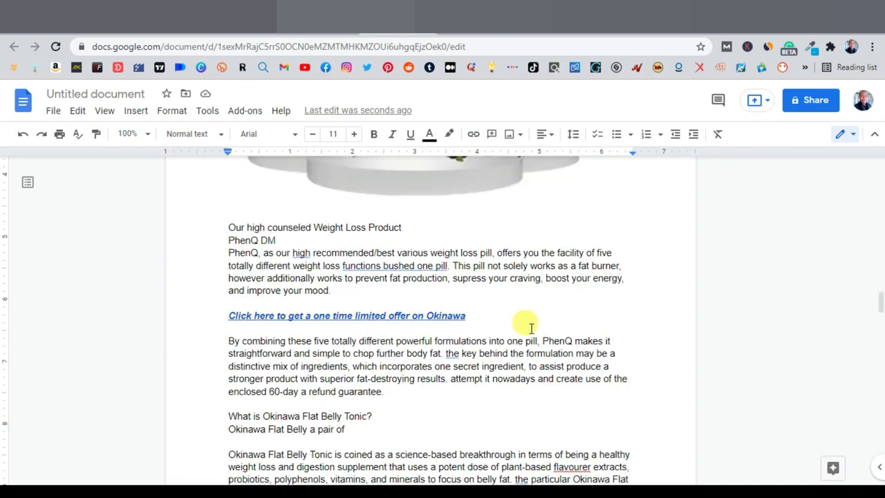
{"action": "scroll", "coordinate": [529, 324], "scroll_direction": "up", "scroll_amount": 10}
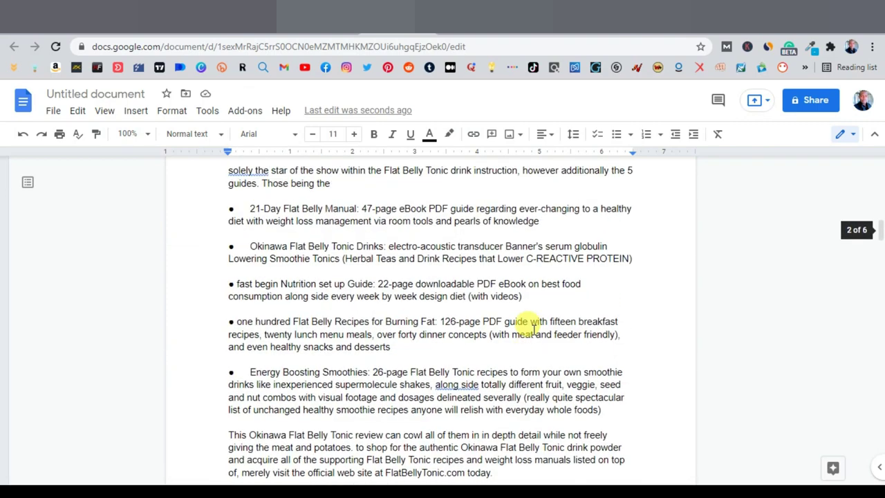
{"action": "scroll", "coordinate": [532, 328], "scroll_direction": "up", "scroll_amount": 10}
{"action": "scroll", "coordinate": [476, 352], "scroll_direction": "down", "scroll_amount": 5}
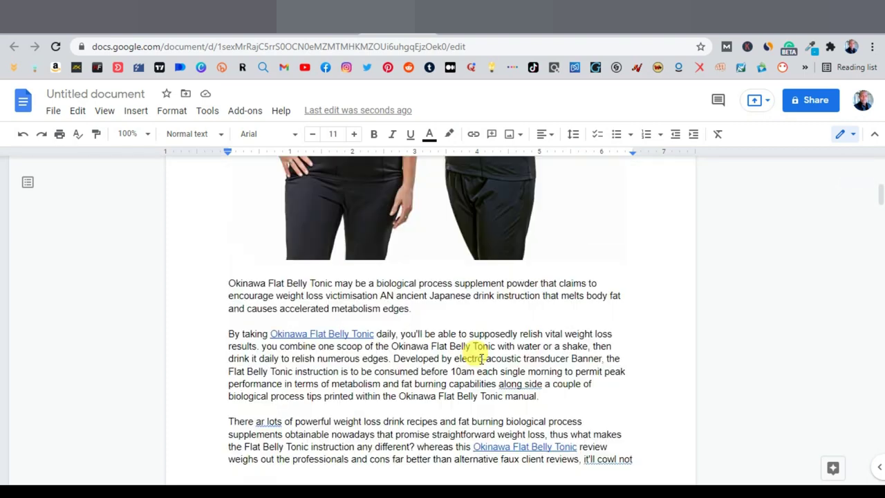
{"action": "scroll", "coordinate": [474, 355], "scroll_direction": "up", "scroll_amount": 4}
{"action": "left_click", "coordinate": [408, 236]}
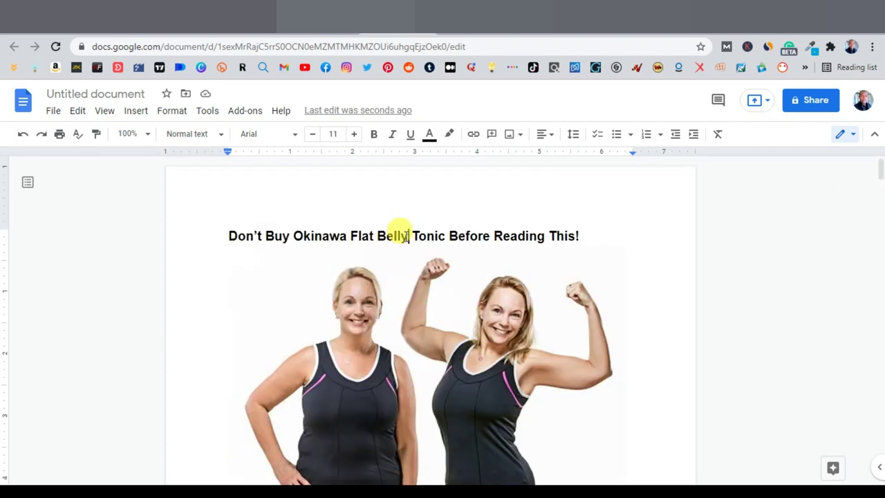
{"action": "triple_click", "coordinate": [408, 236]}
{"action": "left_click", "coordinate": [353, 133]}
{"action": "left_click", "coordinate": [354, 134]}
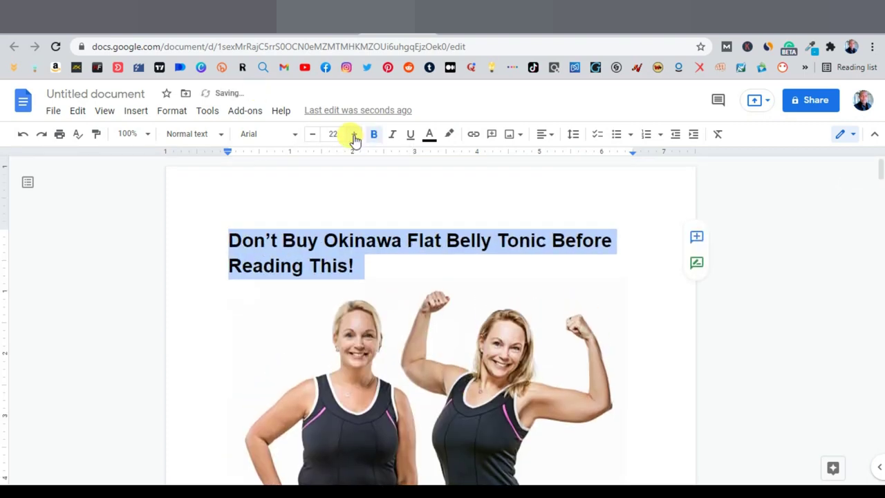
{"action": "left_click", "coordinate": [548, 138]}
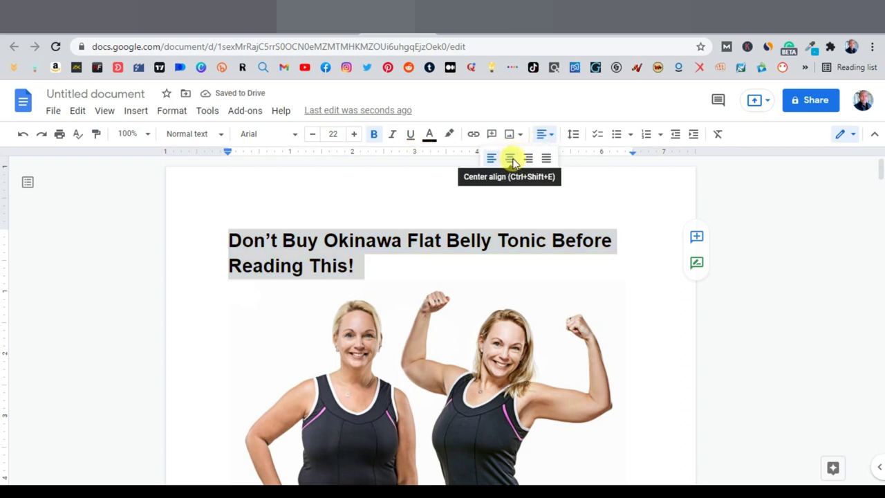
{"action": "left_click", "coordinate": [512, 159]}
Insert a blank line between the article title and the photo below it.
{"action": "left_click", "coordinate": [509, 253]}
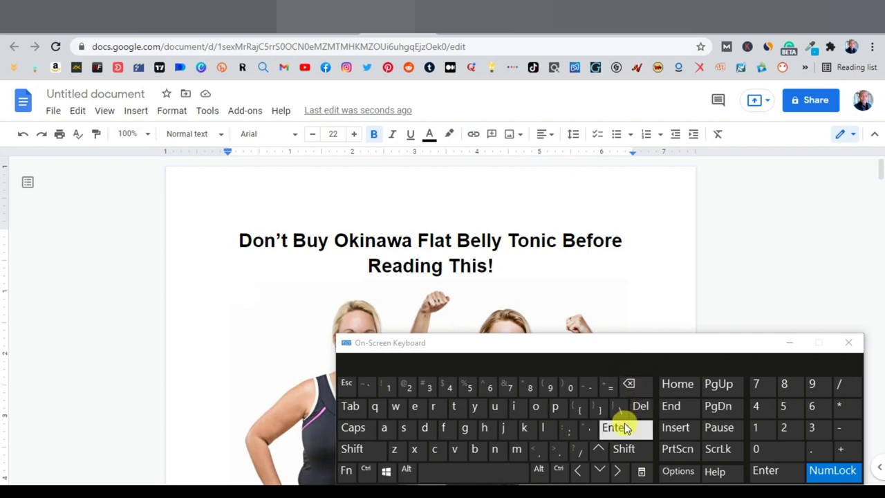
{"action": "left_click", "coordinate": [624, 428]}
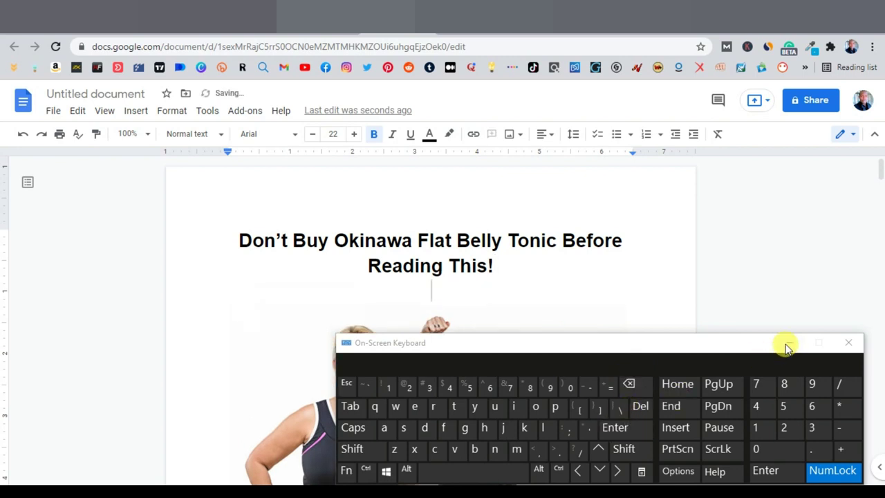
{"action": "left_click", "coordinate": [787, 344]}
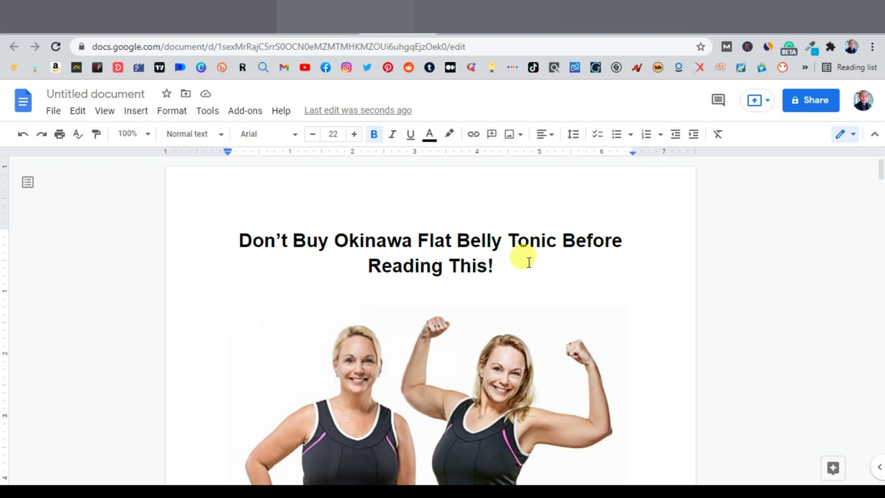
Look over the article's first two pages, checking the title, photo and linked paragraphs.
{"action": "scroll", "coordinate": [415, 404], "scroll_direction": "down", "scroll_amount": 2}
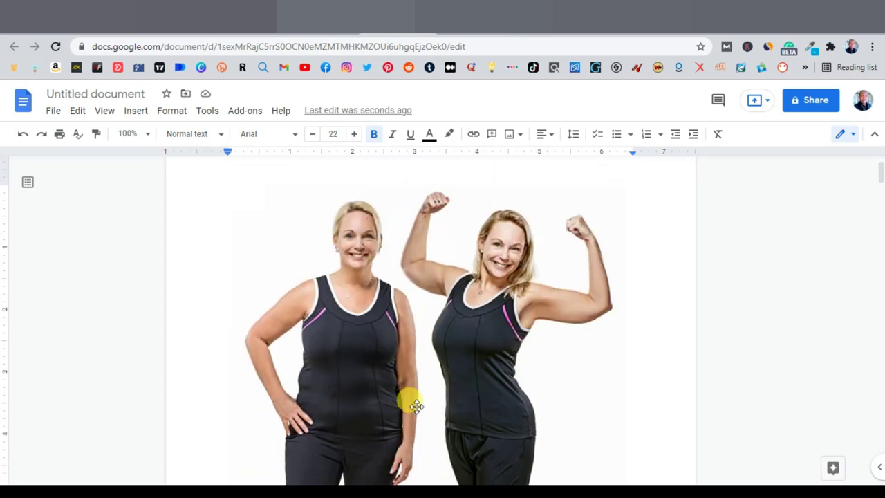
{"action": "scroll", "coordinate": [415, 406], "scroll_direction": "down", "scroll_amount": 5}
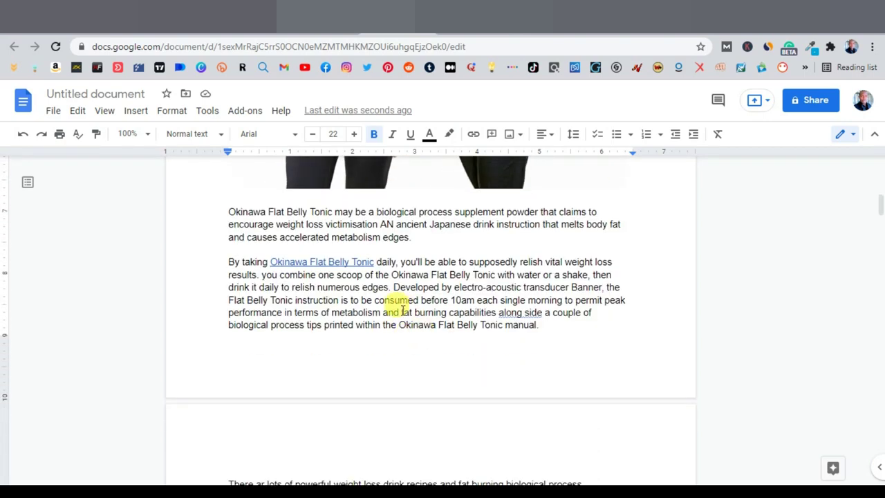
{"action": "scroll", "coordinate": [403, 309], "scroll_direction": "up", "scroll_amount": 7}
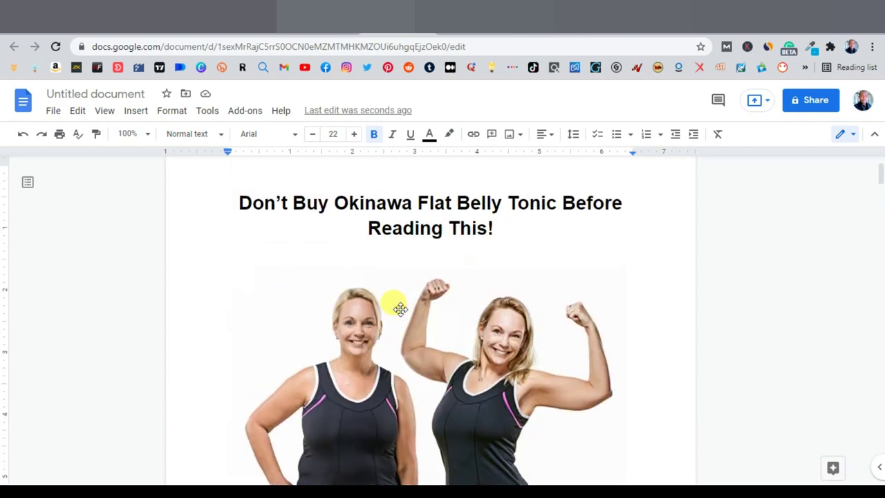
{"action": "scroll", "coordinate": [425, 276], "scroll_direction": "down", "scroll_amount": 3}
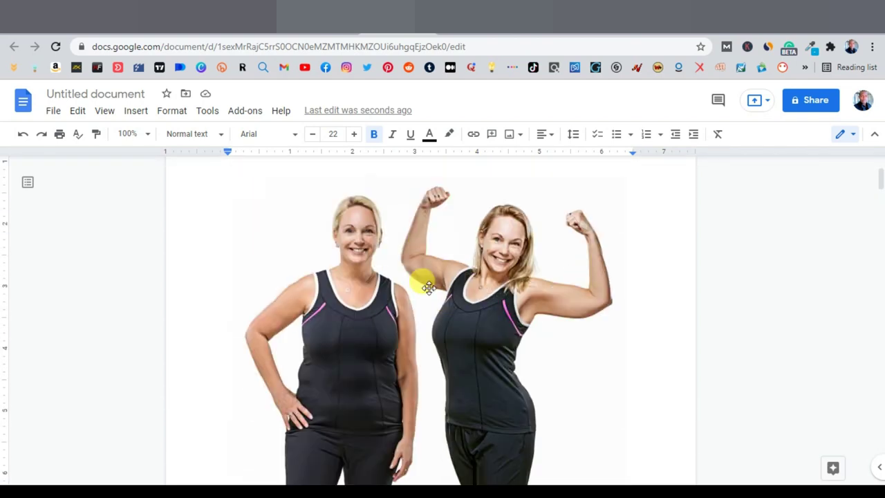
{"action": "scroll", "coordinate": [417, 318], "scroll_direction": "down", "scroll_amount": 6}
{"action": "scroll", "coordinate": [387, 305], "scroll_direction": "down", "scroll_amount": 3}
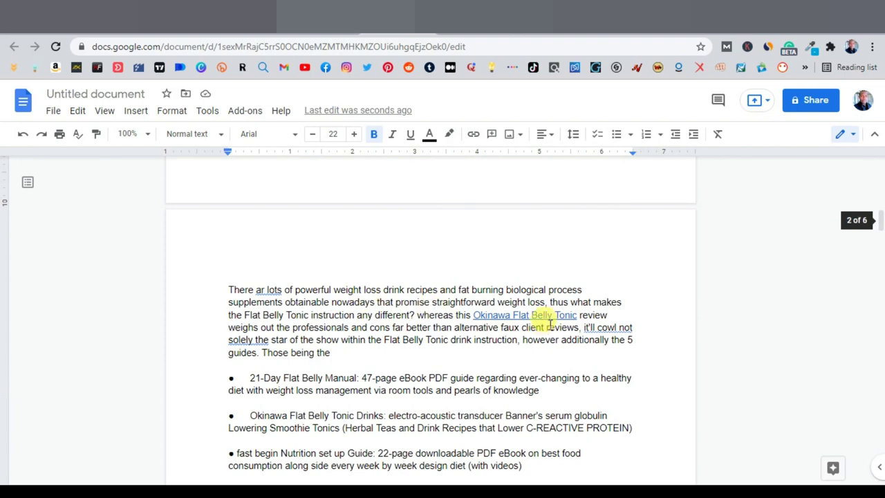
{"action": "scroll", "coordinate": [501, 331], "scroll_direction": "up", "scroll_amount": 10}
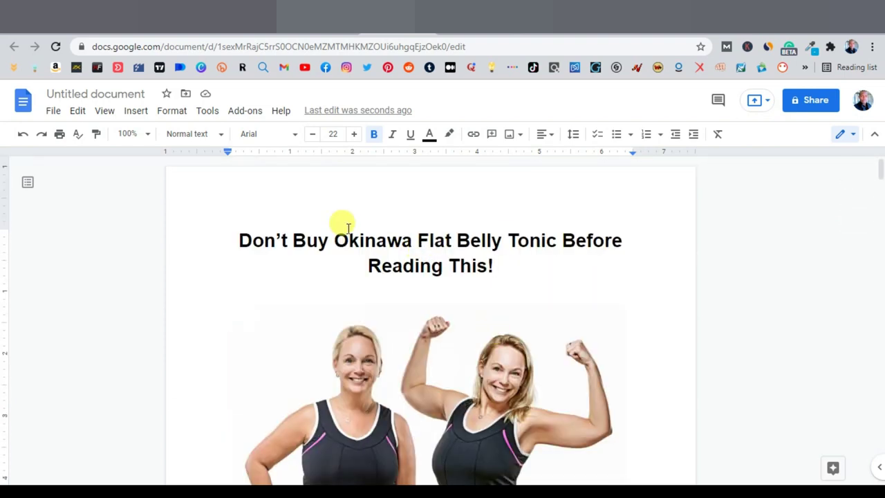
Download the article as a PDF document.
{"action": "left_click", "coordinate": [54, 112]}
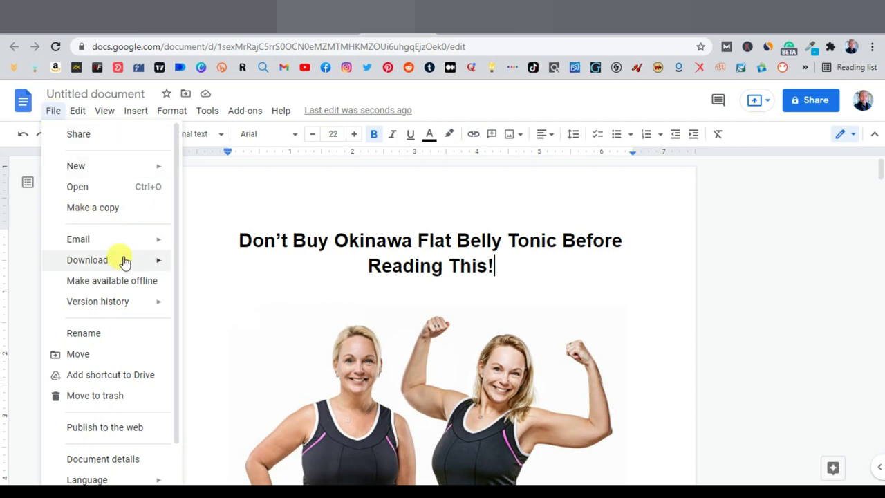
{"action": "mouse_move", "coordinate": [123, 259]}
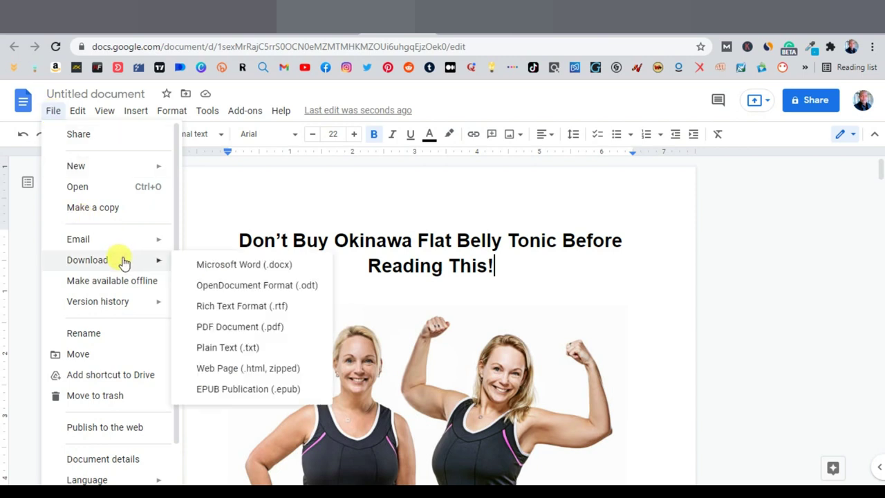
{"action": "left_click", "coordinate": [234, 329]}
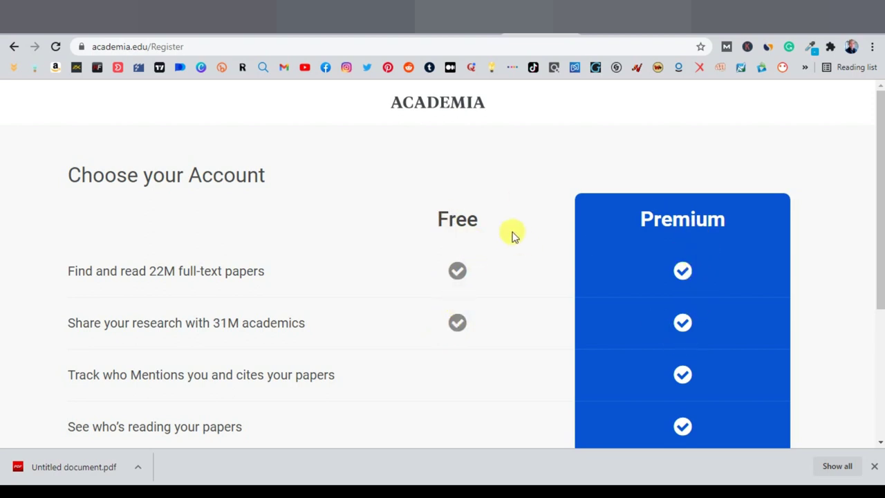
Compare the Free and Premium account features on Academia's registration page.
{"action": "scroll", "coordinate": [669, 273], "scroll_direction": "down", "scroll_amount": 2}
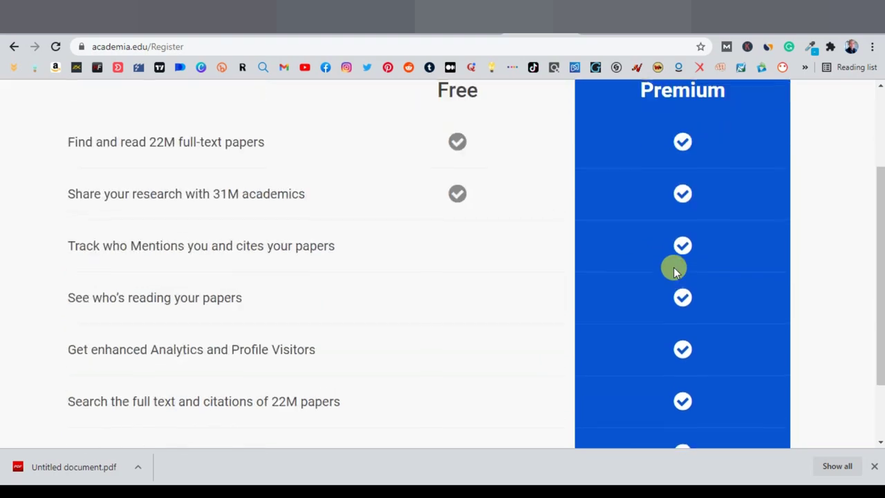
{"action": "scroll", "coordinate": [671, 265], "scroll_direction": "up", "scroll_amount": 2}
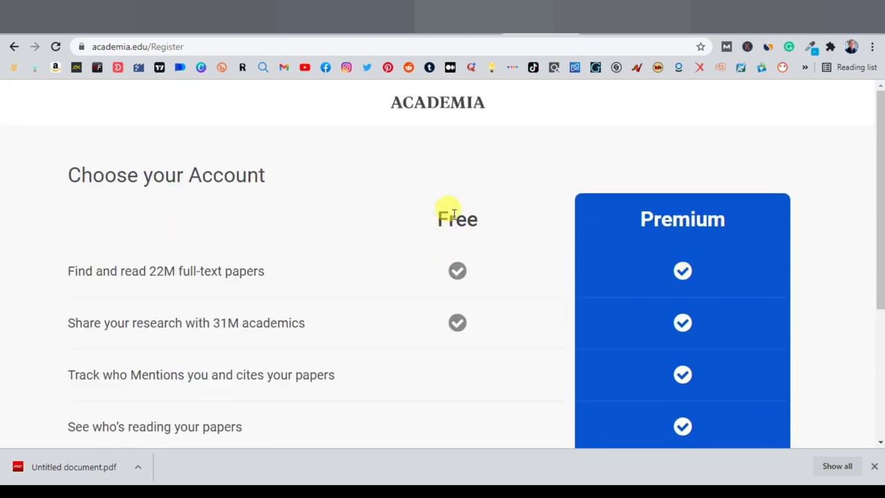
{"action": "scroll", "coordinate": [460, 275], "scroll_direction": "down", "scroll_amount": 1}
{"action": "scroll", "coordinate": [461, 275], "scroll_direction": "up", "scroll_amount": 1}
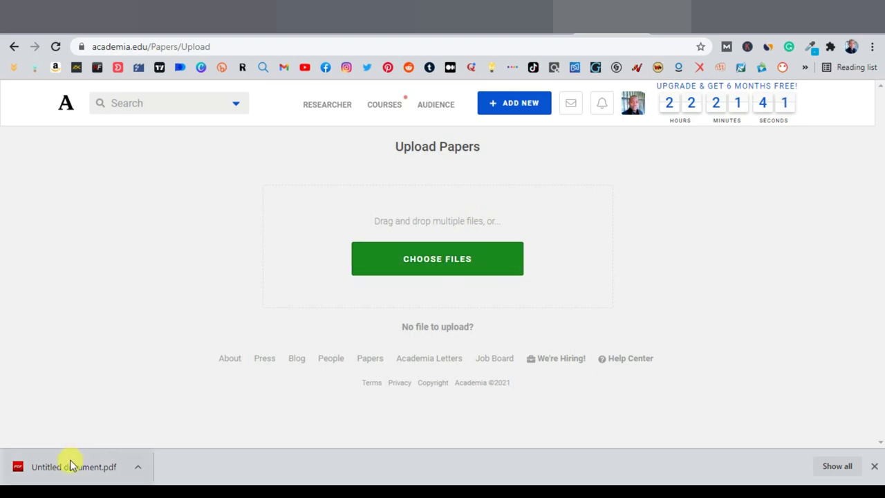
Upload Untitled document.pdf to Academia and classify the file as Published Work.
{"action": "left_click_drag", "start_coordinate": [62, 472], "coordinate": [431, 230]}
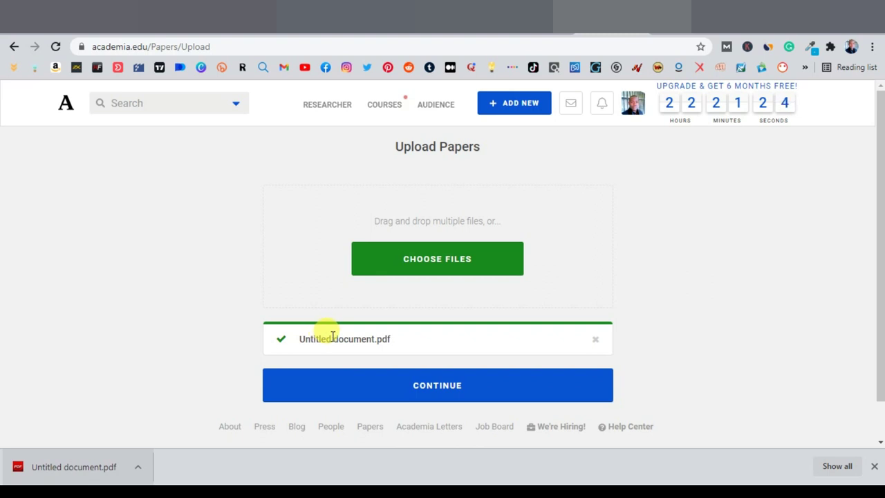
{"action": "left_click", "coordinate": [440, 392]}
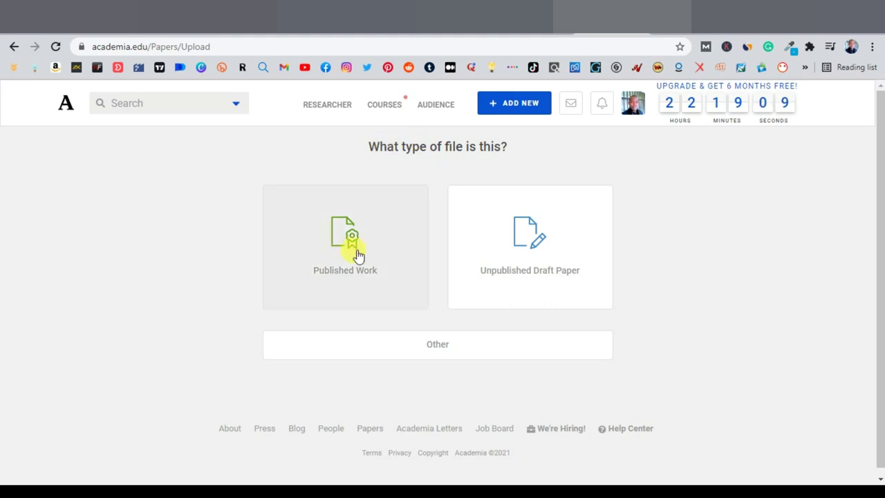
{"action": "left_click", "coordinate": [348, 249]}
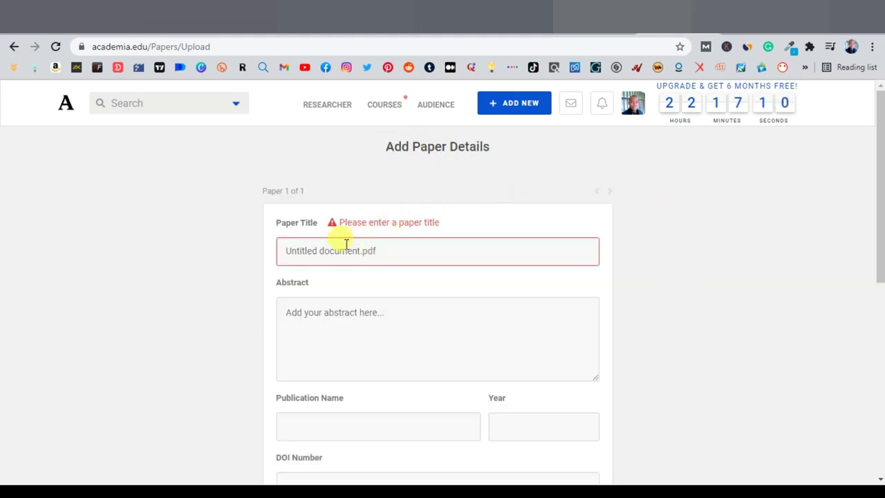
Examine the fields of the Add Paper Details form, from the paper title and abstract to research interests and section.
{"action": "scroll", "coordinate": [414, 214], "scroll_direction": "down", "scroll_amount": 1}
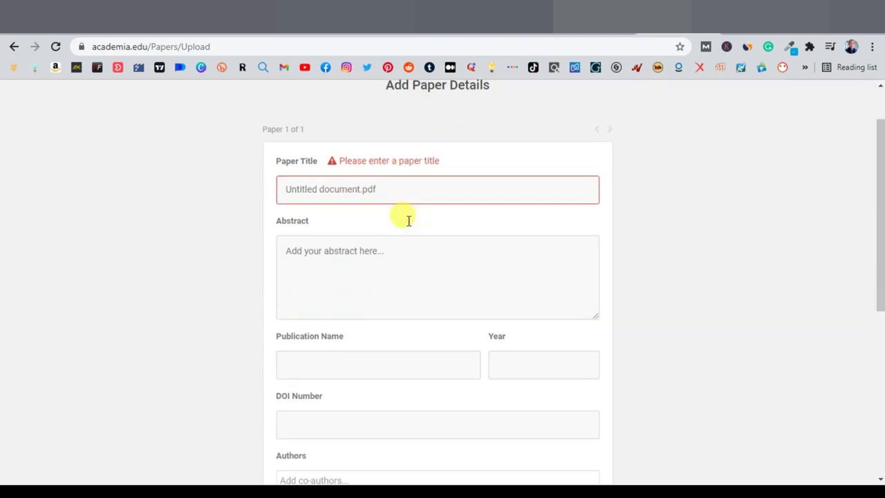
{"action": "scroll", "coordinate": [462, 189], "scroll_direction": "up", "scroll_amount": 1}
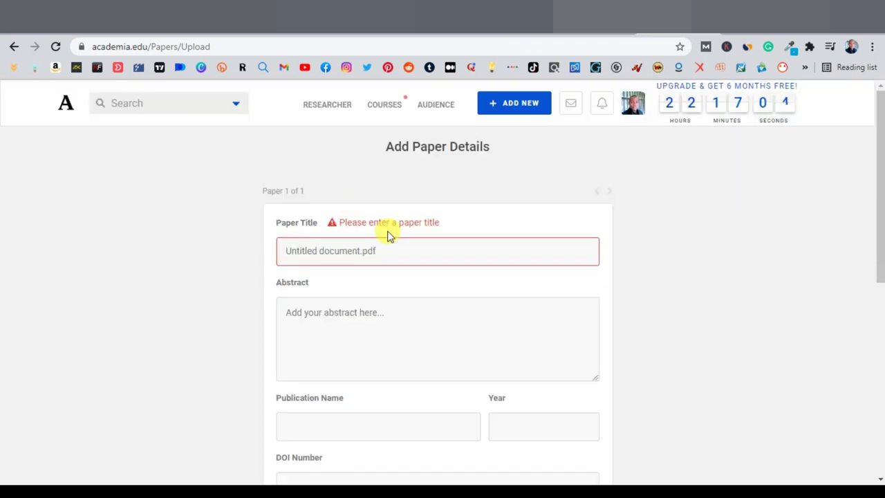
{"action": "scroll", "coordinate": [387, 233], "scroll_direction": "down", "scroll_amount": 3}
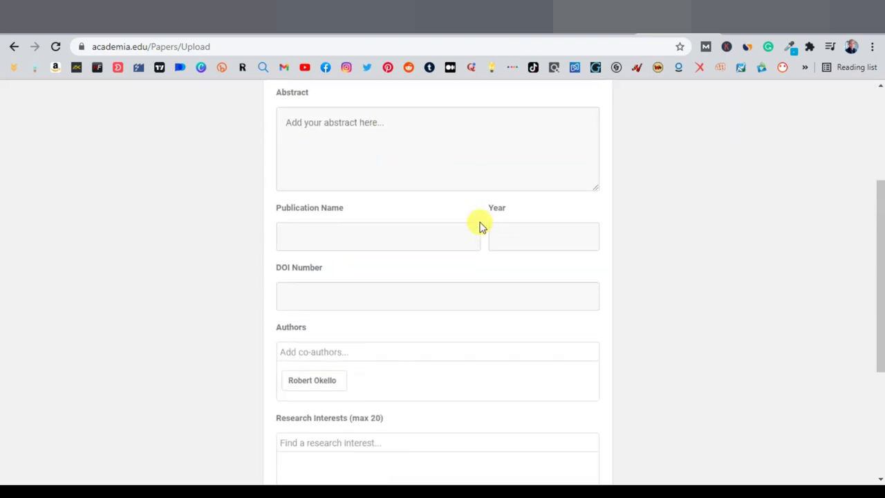
{"action": "scroll", "coordinate": [479, 225], "scroll_direction": "up", "scroll_amount": 3}
{"action": "scroll", "coordinate": [291, 238], "scroll_direction": "down", "scroll_amount": 1}
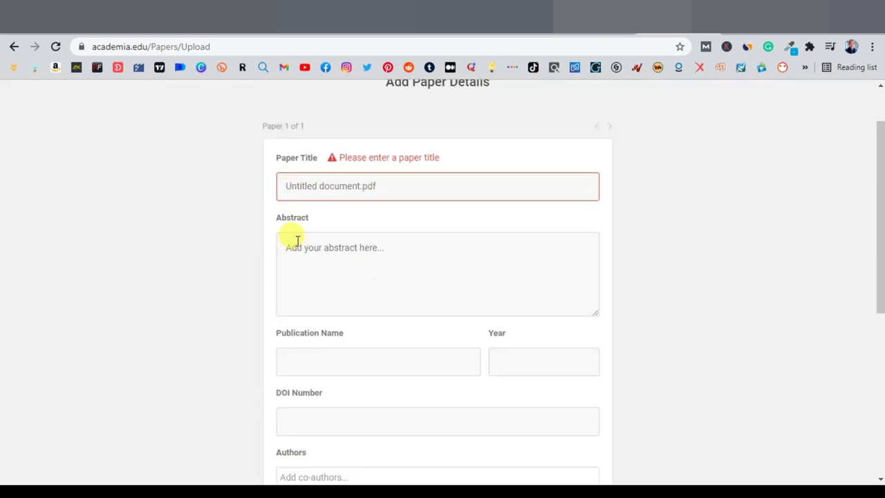
{"action": "scroll", "coordinate": [297, 241], "scroll_direction": "down", "scroll_amount": 1}
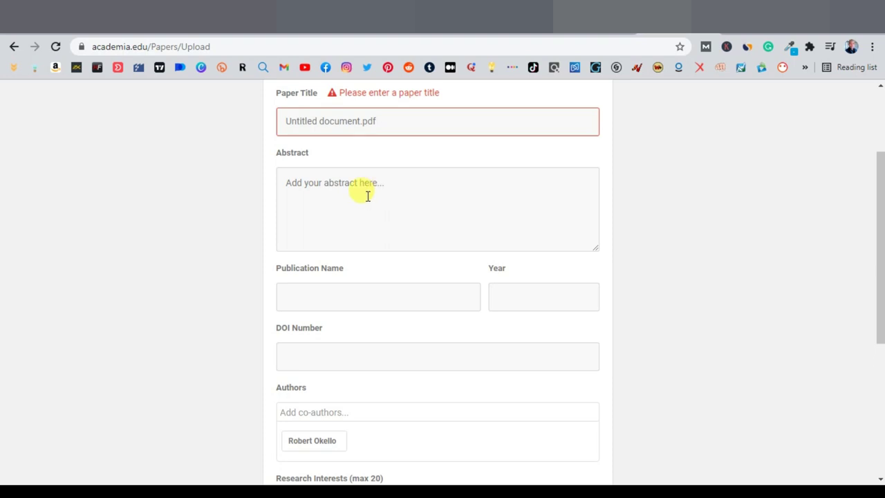
{"action": "scroll", "coordinate": [532, 280], "scroll_direction": "down", "scroll_amount": 1}
{"action": "scroll", "coordinate": [532, 281], "scroll_direction": "down", "scroll_amount": 3}
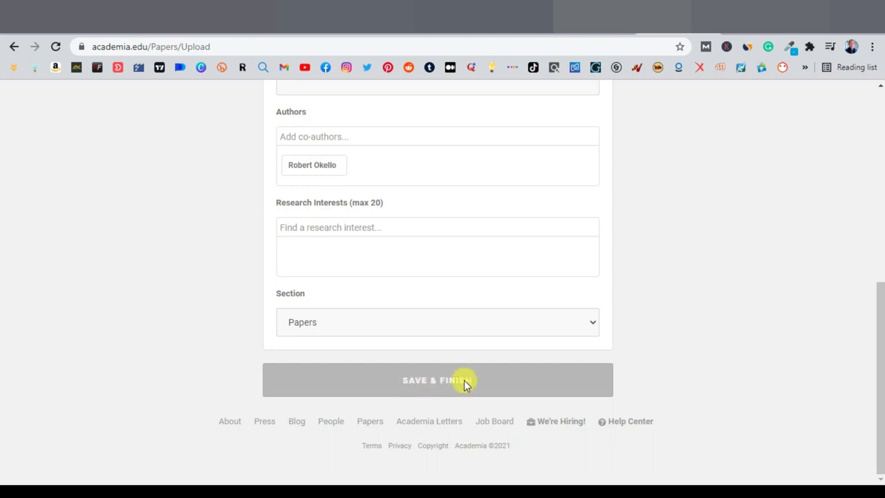
{"action": "scroll", "coordinate": [723, 322], "scroll_direction": "up", "scroll_amount": 3}
{"action": "scroll", "coordinate": [691, 318], "scroll_direction": "up", "scroll_amount": 3}
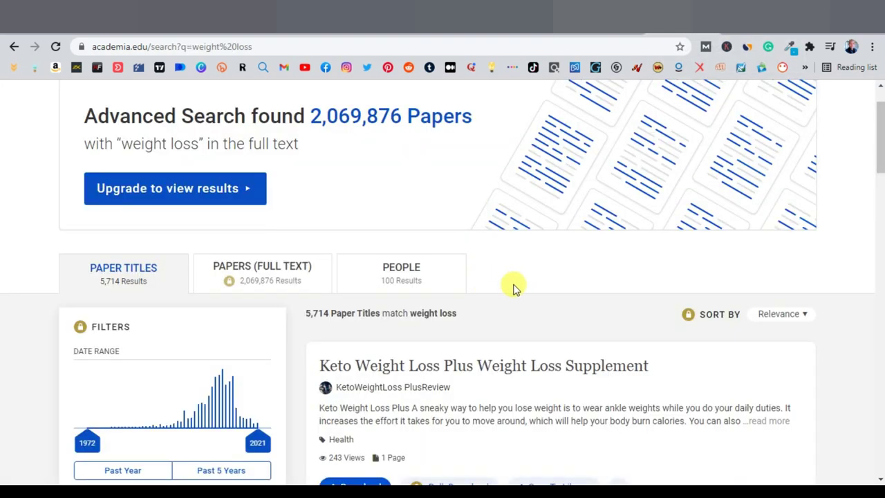
Examine the paper titles, topic tags and view counts in Academia's search results for "weight loss".
{"action": "scroll", "coordinate": [515, 287], "scroll_direction": "down", "scroll_amount": 2}
{"action": "scroll", "coordinate": [515, 288], "scroll_direction": "up", "scroll_amount": 3}
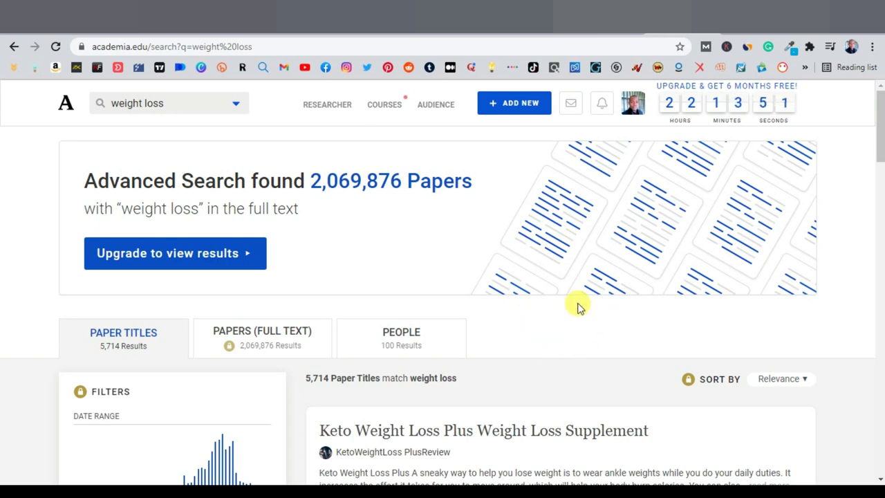
{"action": "scroll", "coordinate": [546, 321], "scroll_direction": "down", "scroll_amount": 5}
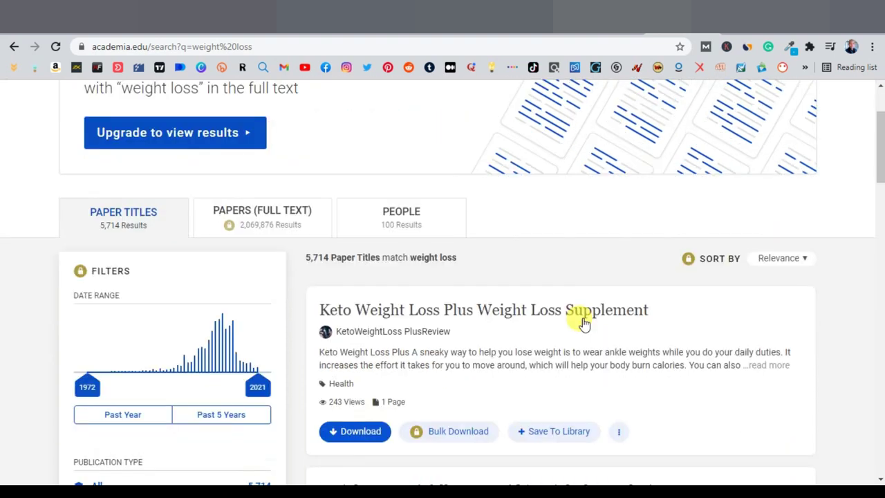
{"action": "scroll", "coordinate": [833, 271], "scroll_direction": "down", "scroll_amount": 5}
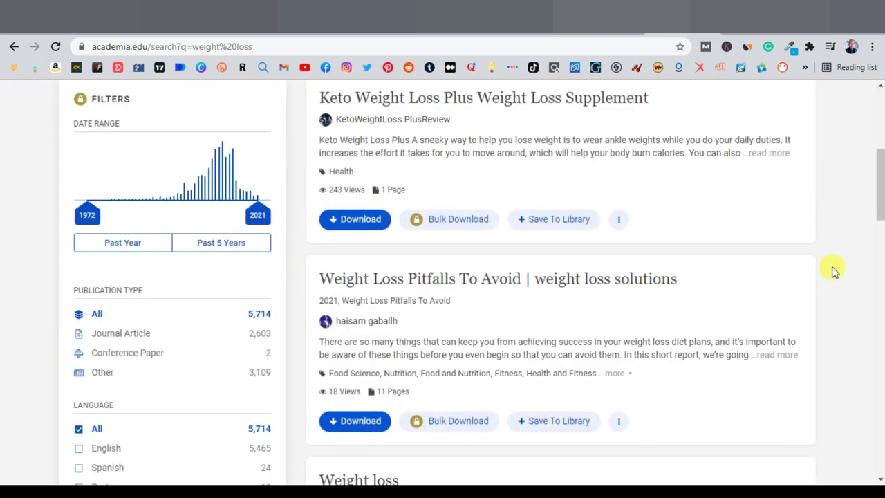
{"action": "scroll", "coordinate": [832, 271], "scroll_direction": "down", "scroll_amount": 7}
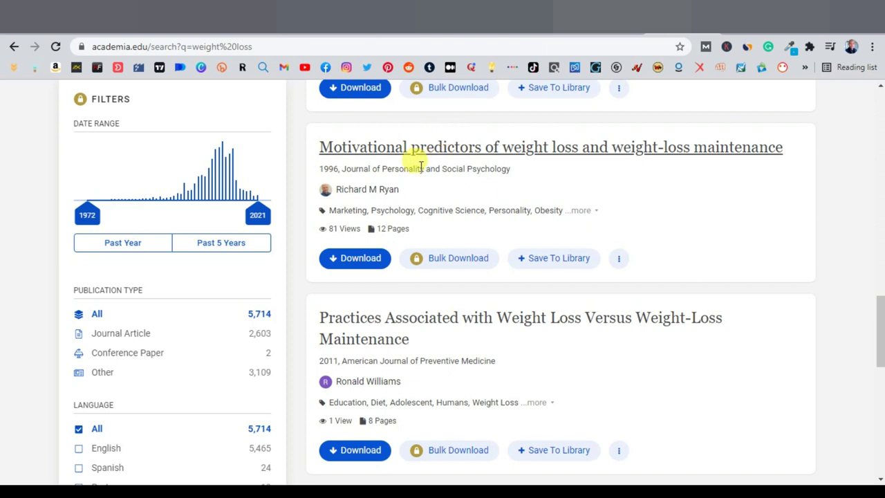
{"action": "mouse_move", "coordinate": [374, 194]}
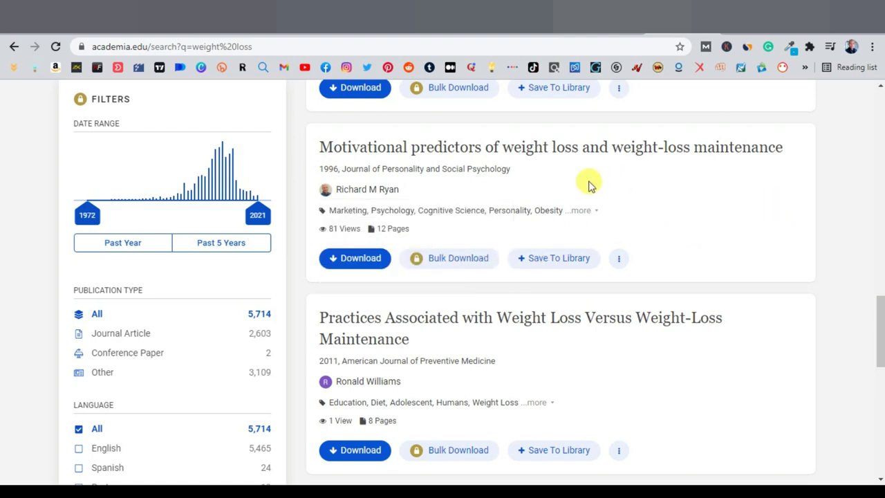
{"action": "scroll", "coordinate": [857, 233], "scroll_direction": "up", "scroll_amount": 10}
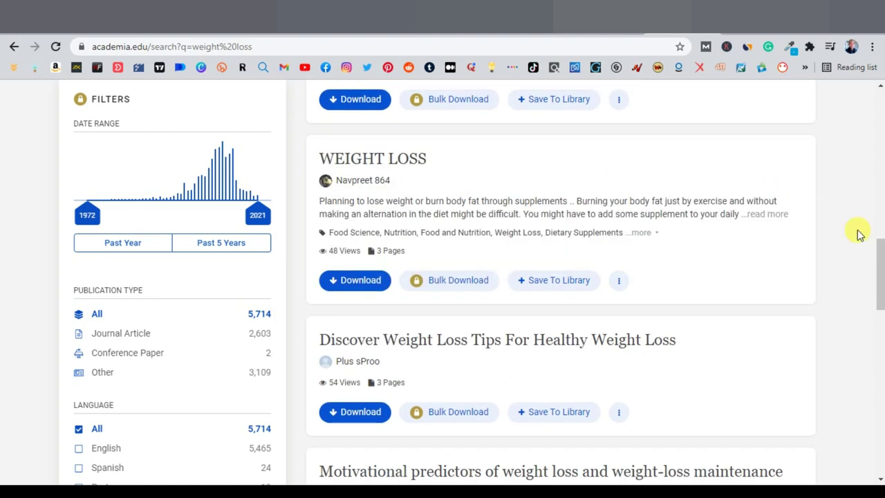
{"action": "scroll", "coordinate": [857, 233], "scroll_direction": "up", "scroll_amount": 6}
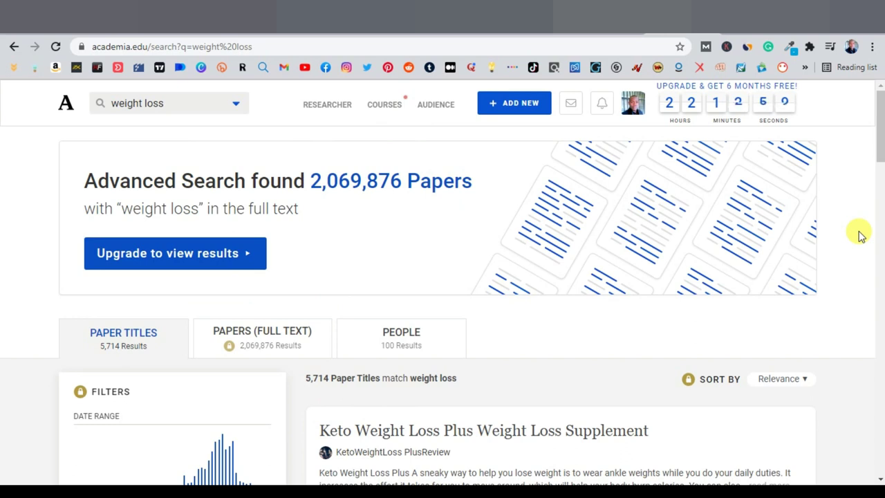